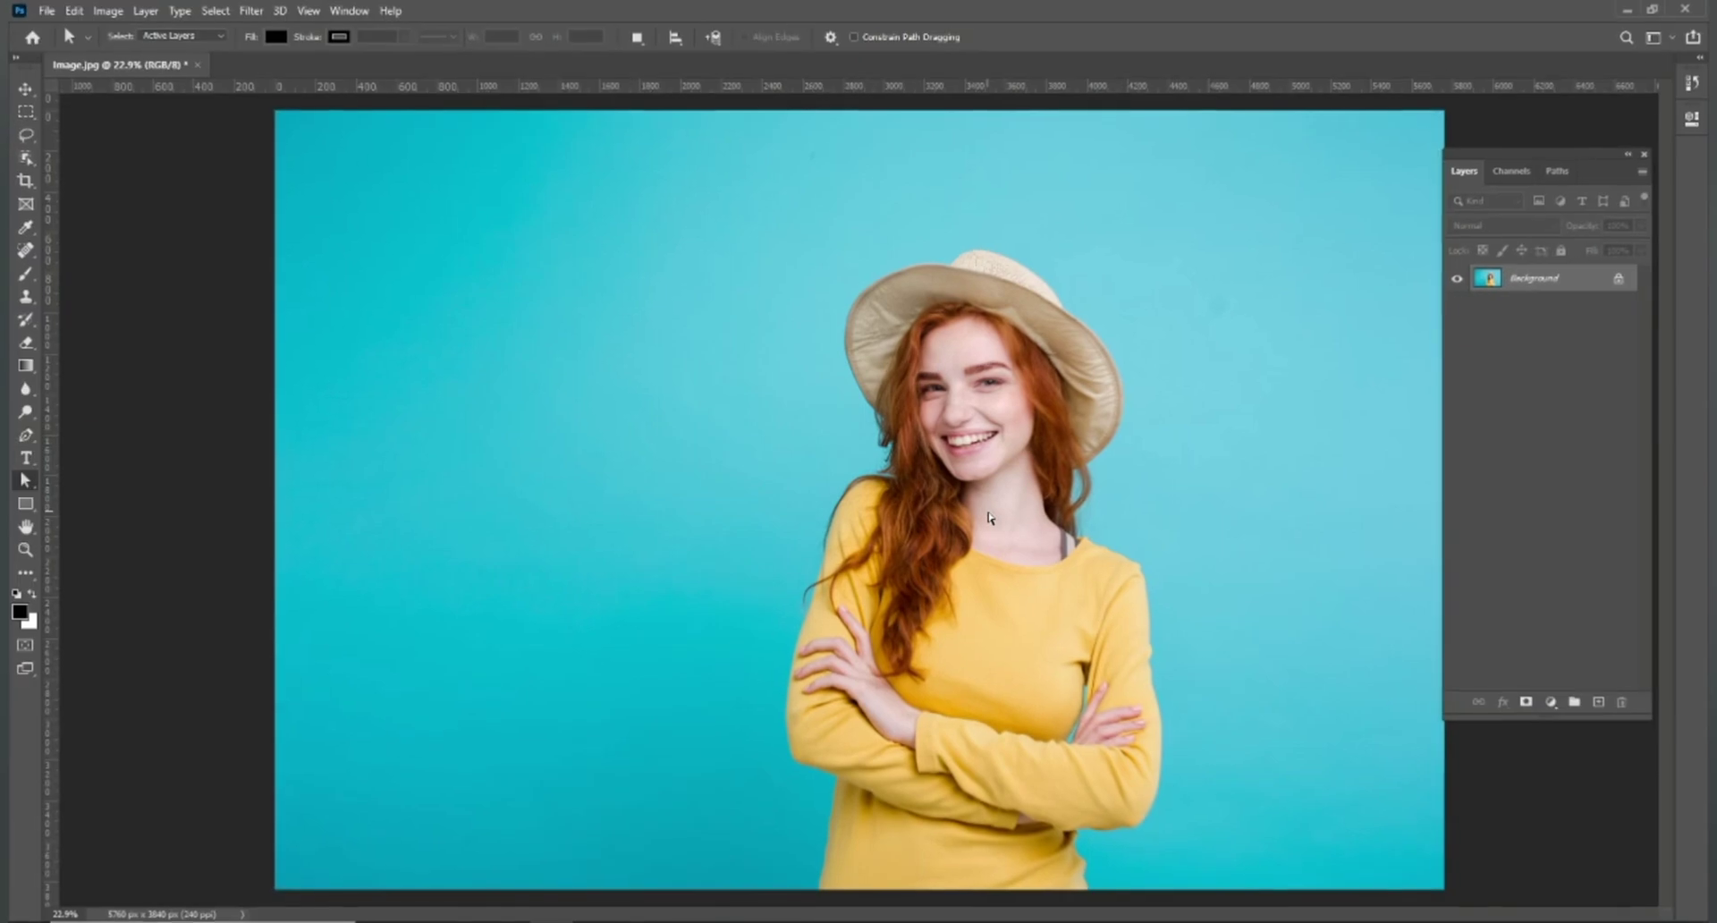
Dismiss the Start menu and zoom into the woman's lower arm in image.jpg.
{"action": "key", "text": "super"}
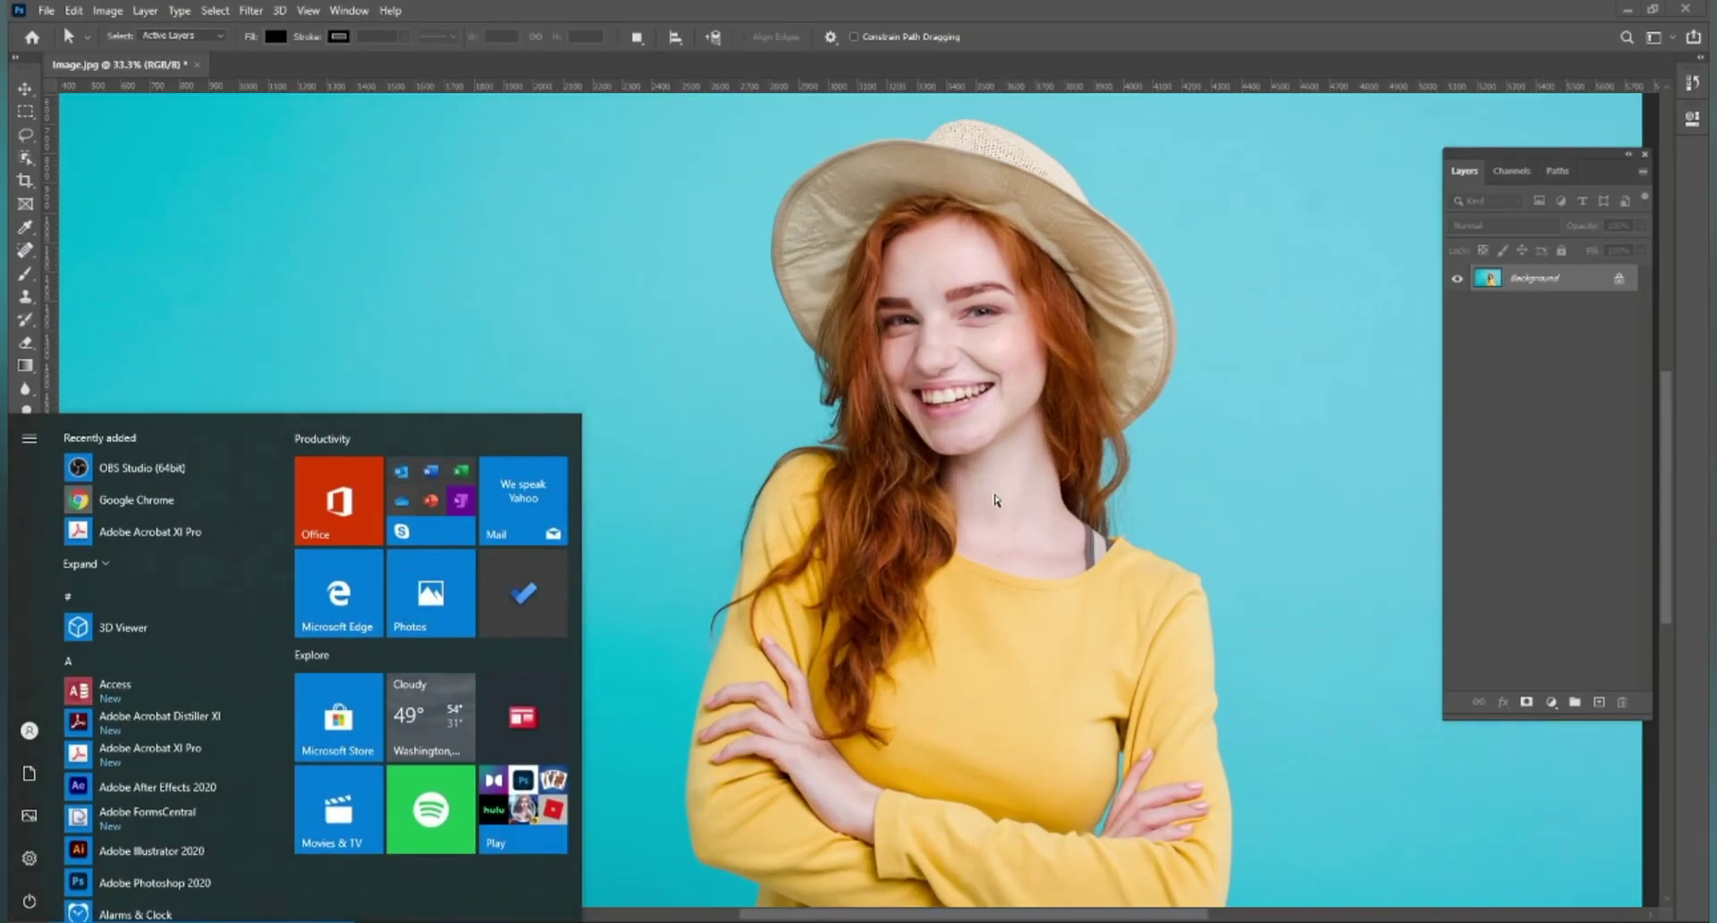
{"action": "left_click", "coordinate": [996, 499]}
{"action": "scroll", "coordinate": [1023, 519], "scroll_direction": "up", "scroll_amount": 3}
{"action": "scroll", "coordinate": [839, 280], "scroll_direction": "up", "scroll_amount": 2}
{"action": "scroll", "coordinate": [803, 304], "scroll_direction": "up", "scroll_amount": 2}
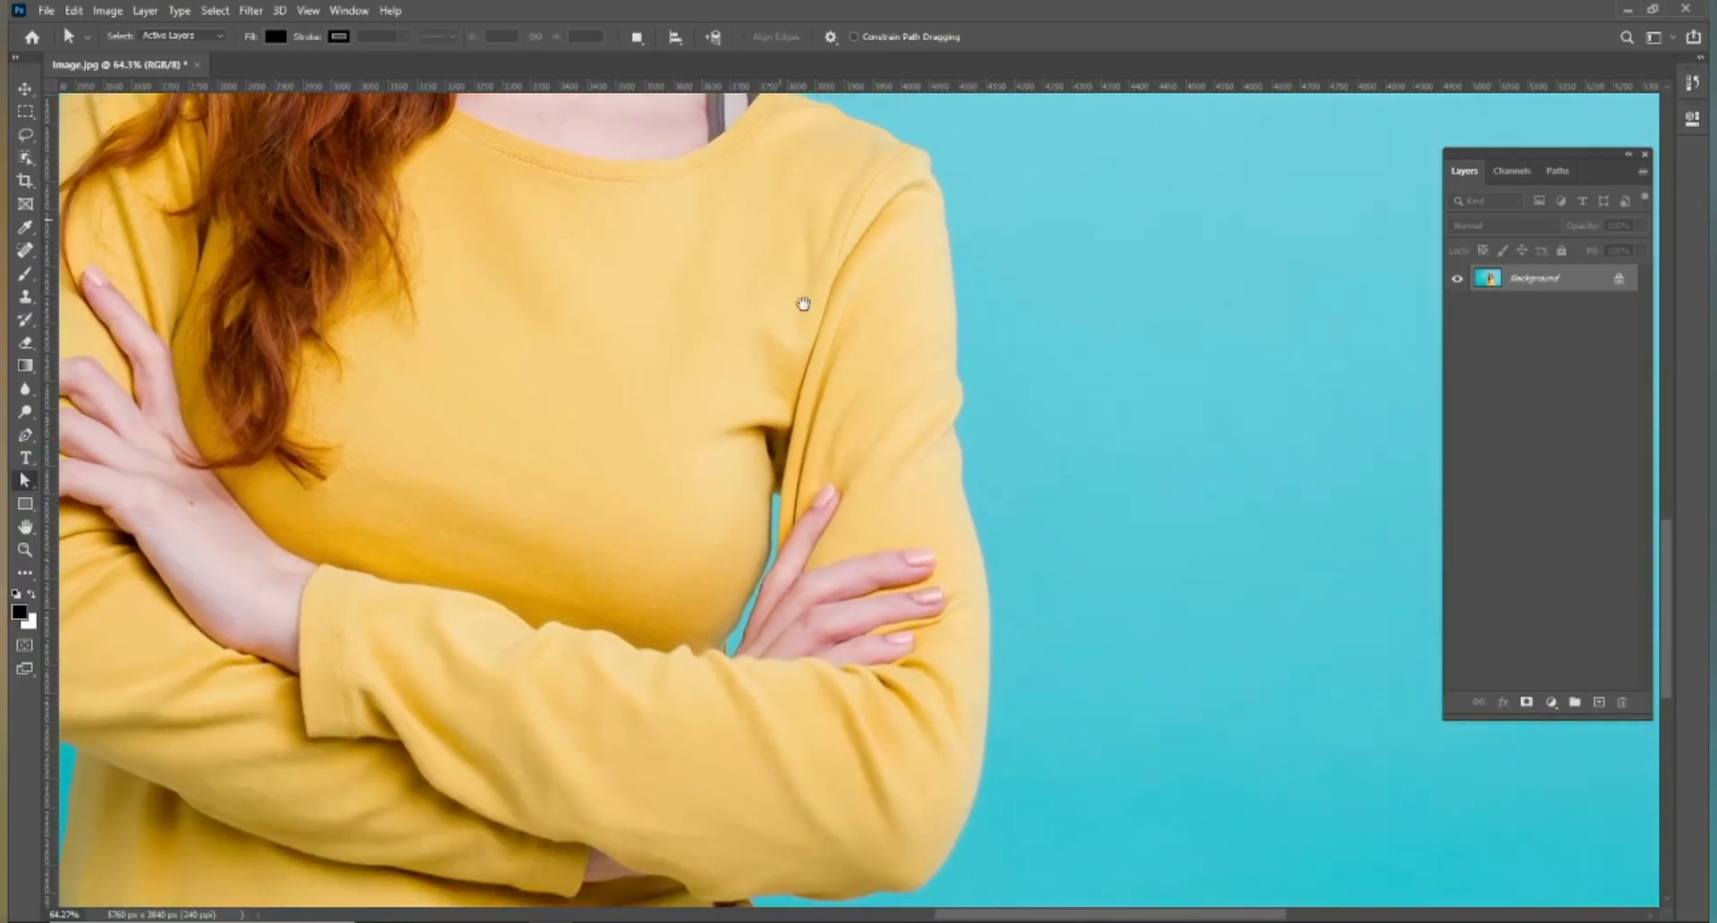
{"action": "scroll", "coordinate": [803, 304], "scroll_direction": "down", "scroll_amount": 5}
Switch to the Pen tool and zoom closer to where the arm meets the bottom edge.
{"action": "key", "text": "p"}
{"action": "scroll", "coordinate": [740, 682], "scroll_direction": "up", "scroll_amount": 1}
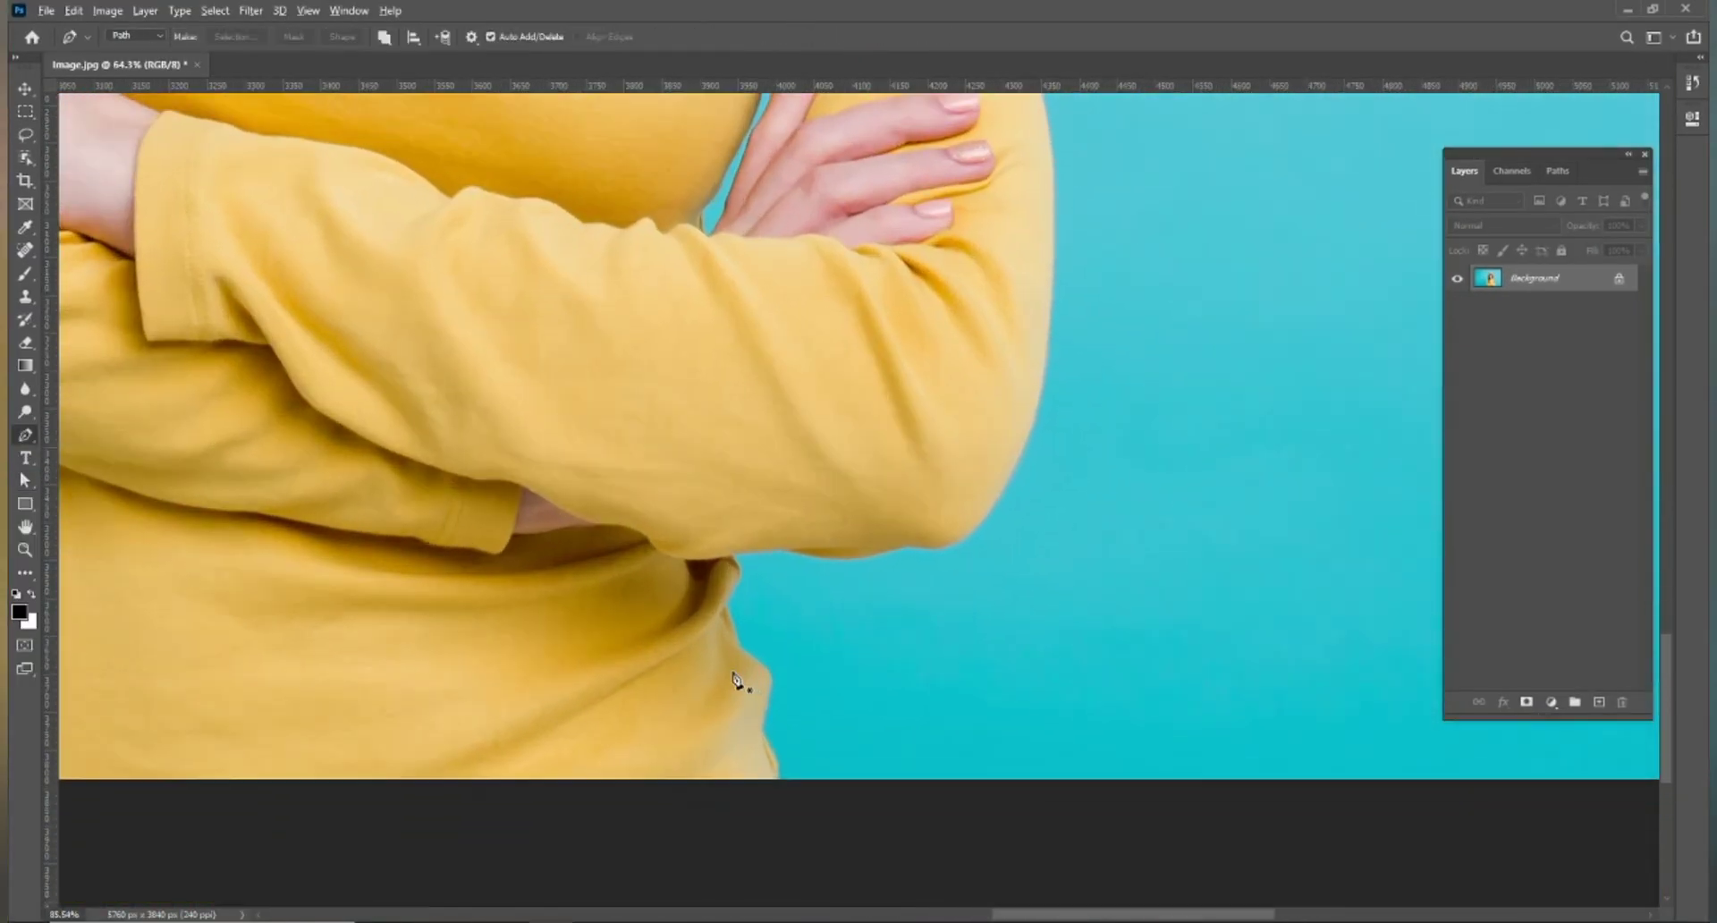
{"action": "scroll", "coordinate": [770, 728], "scroll_direction": "up", "scroll_amount": 2}
{"action": "scroll", "coordinate": [776, 776], "scroll_direction": "up", "scroll_amount": 2}
Place the first anchor at the bottom edge and trace up the arm's outer edge.
{"action": "left_click", "coordinate": [792, 843]}
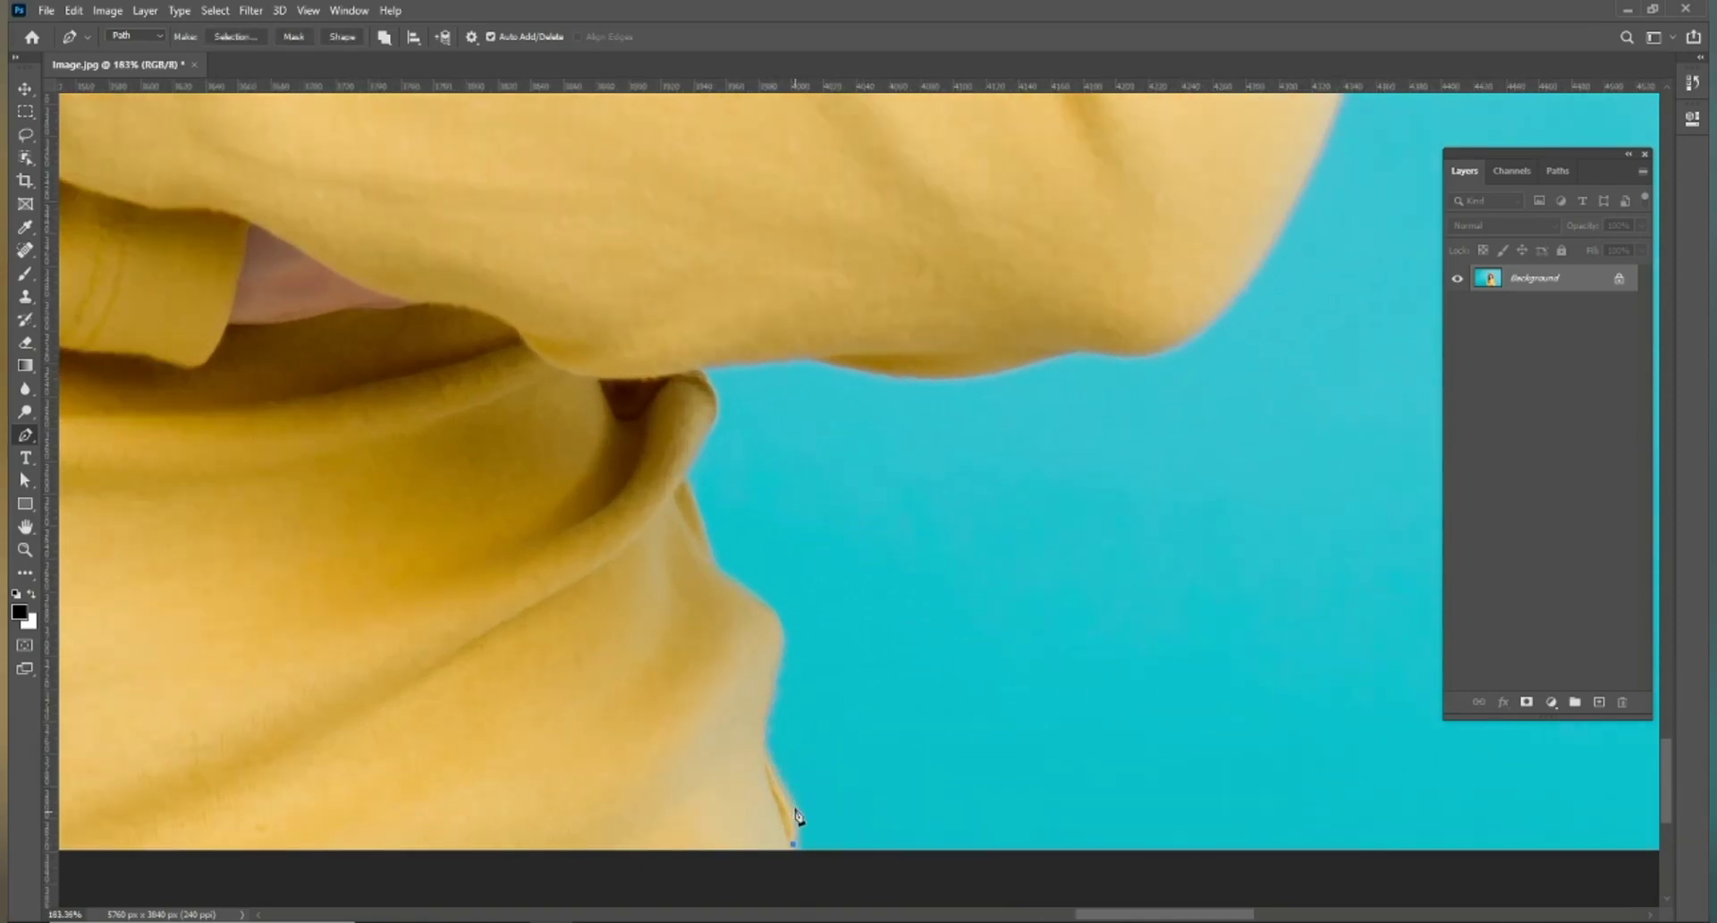
{"action": "left_click", "coordinate": [788, 787]}
{"action": "left_click", "coordinate": [767, 778]}
{"action": "left_click", "coordinate": [768, 731]}
{"action": "left_click", "coordinate": [772, 687]}
{"action": "left_click_drag", "start_coordinate": [813, 689], "coordinate": [848, 761]}
{"action": "mouse_move", "coordinate": [848, 761]}
{"action": "left_mouse_down"}
{"action": "mouse_move", "coordinate": [818, 742]}
{"action": "mouse_move", "coordinate": [780, 662]}
{"action": "left_mouse_up"}
Continue the path with curved anchors around the sleeve fold and forearm edge.
{"action": "left_click_drag", "start_coordinate": [845, 442], "coordinate": [770, 478]}
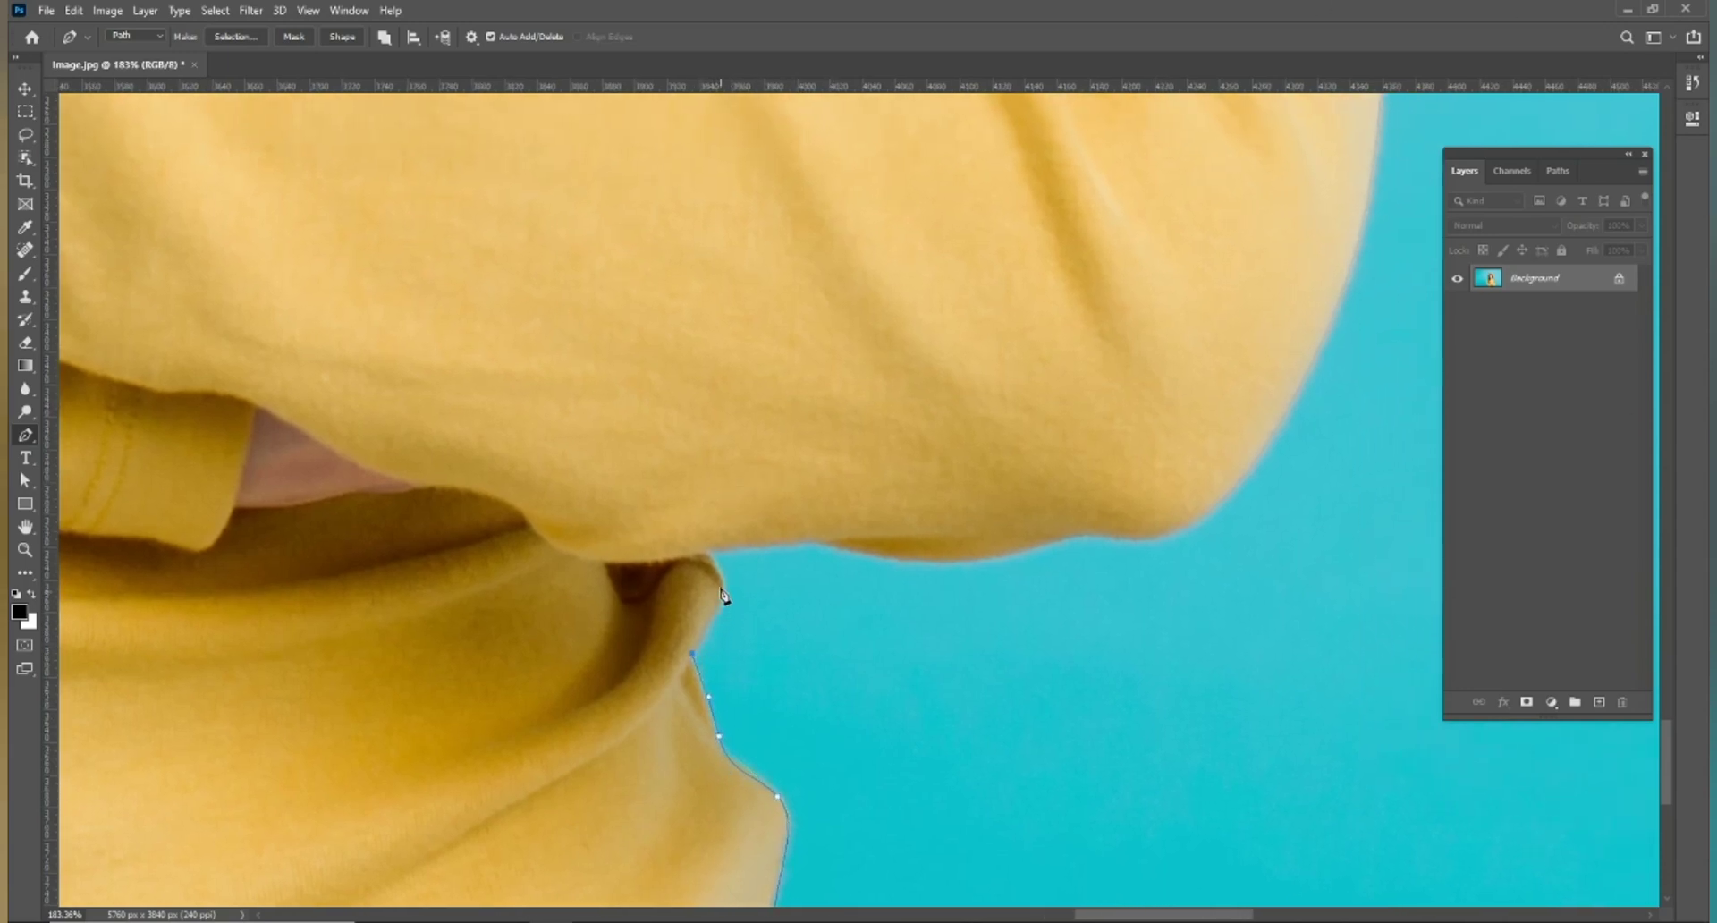
{"action": "mouse_move", "coordinate": [710, 552]}
{"action": "left_mouse_down"}
{"action": "mouse_move", "coordinate": [742, 537]}
{"action": "mouse_move", "coordinate": [868, 560]}
{"action": "left_mouse_up"}
{"action": "left_click_drag", "start_coordinate": [1020, 551], "coordinate": [1073, 534]}
{"action": "left_click_drag", "start_coordinate": [1208, 409], "coordinate": [931, 566]}
{"action": "left_click_drag", "start_coordinate": [961, 634], "coordinate": [1007, 563]}
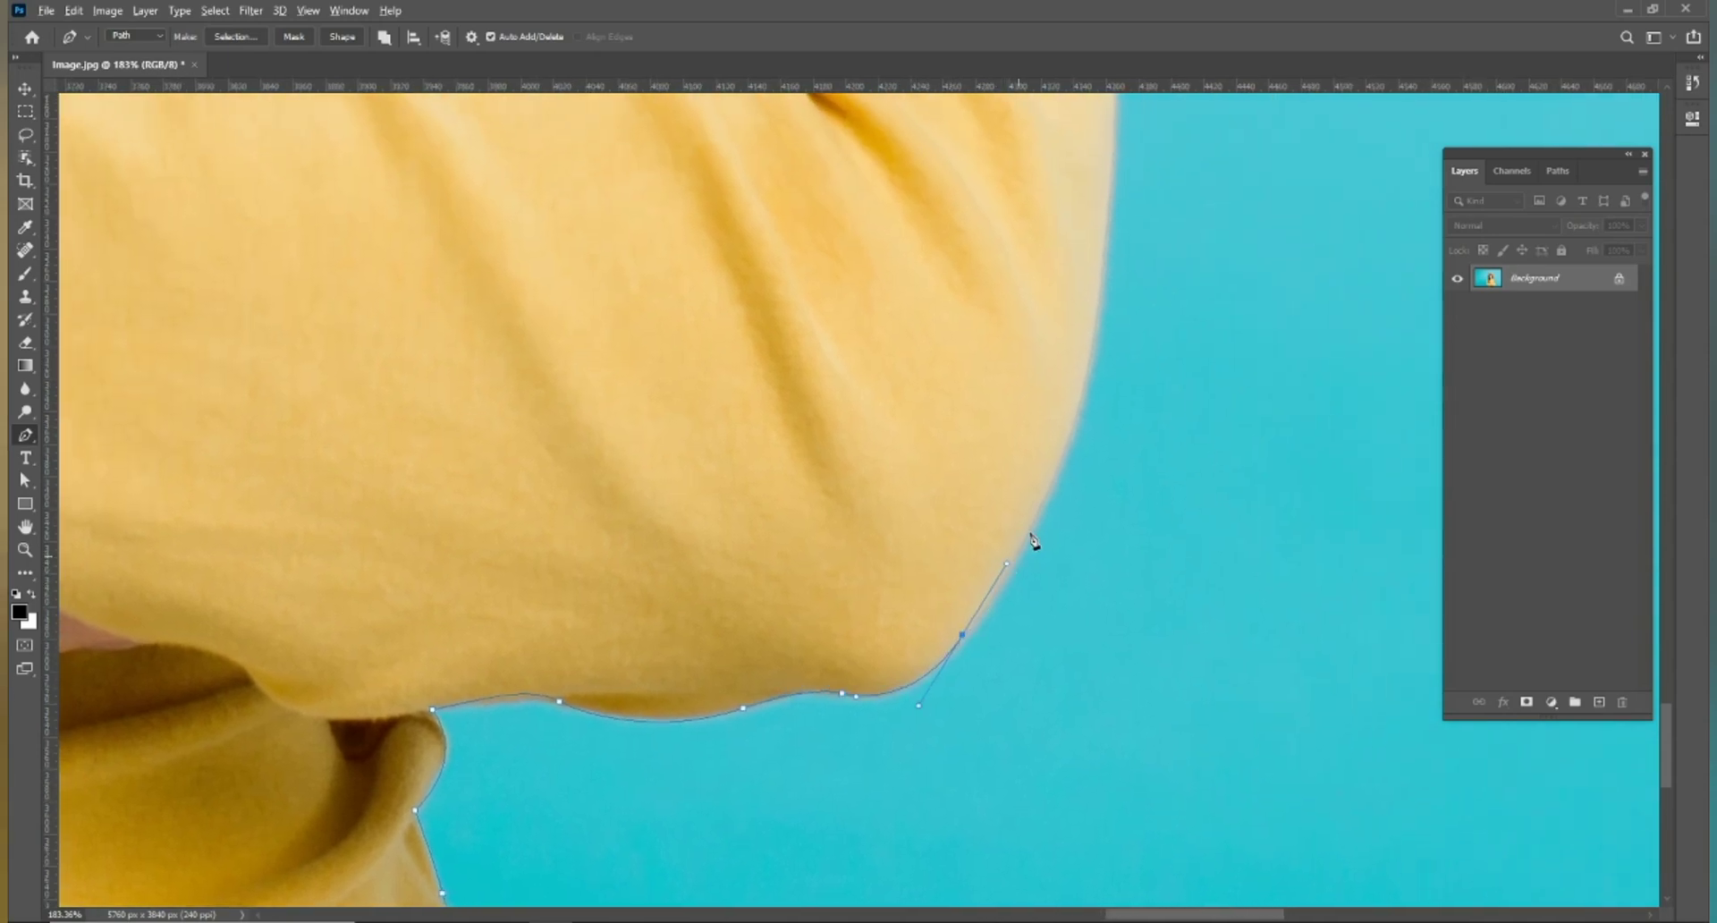
{"action": "scroll", "coordinate": [1104, 498], "scroll_direction": "down", "scroll_amount": 3}
{"action": "left_click_drag", "start_coordinate": [1103, 498], "coordinate": [1084, 637]}
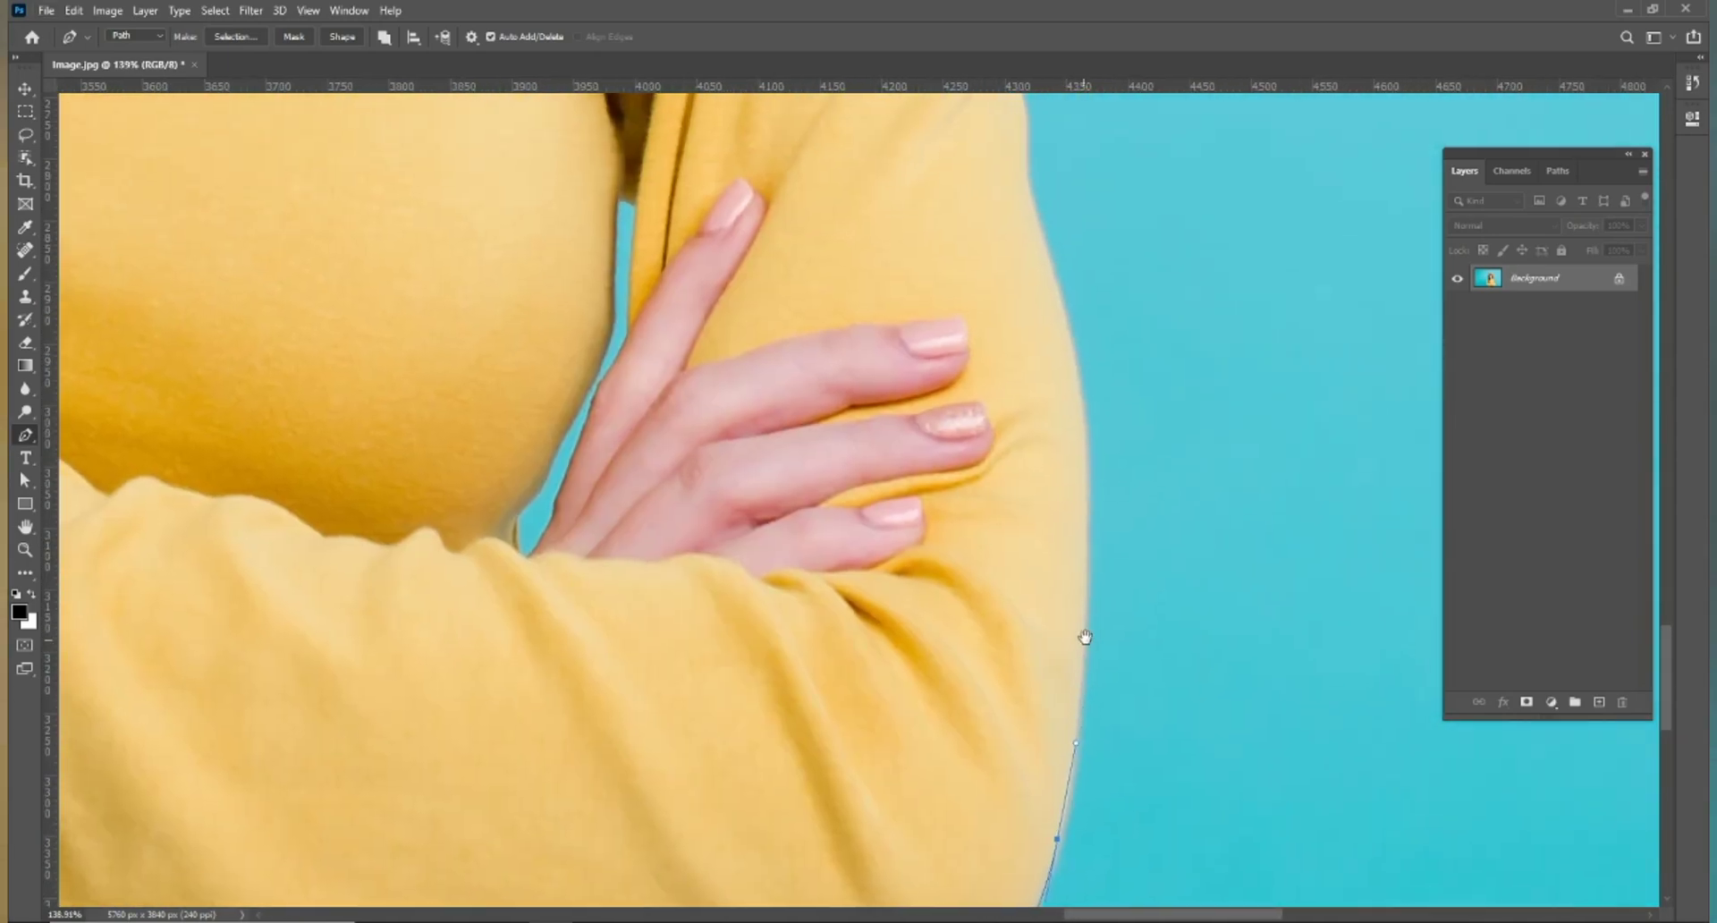
{"action": "left_click", "coordinate": [1086, 558]}
{"action": "left_click", "coordinate": [1088, 481]}
Add anchors further up the yellow sleeve edge toward the shoulder.
{"action": "left_click_drag", "start_coordinate": [1085, 362], "coordinate": [1119, 689]}
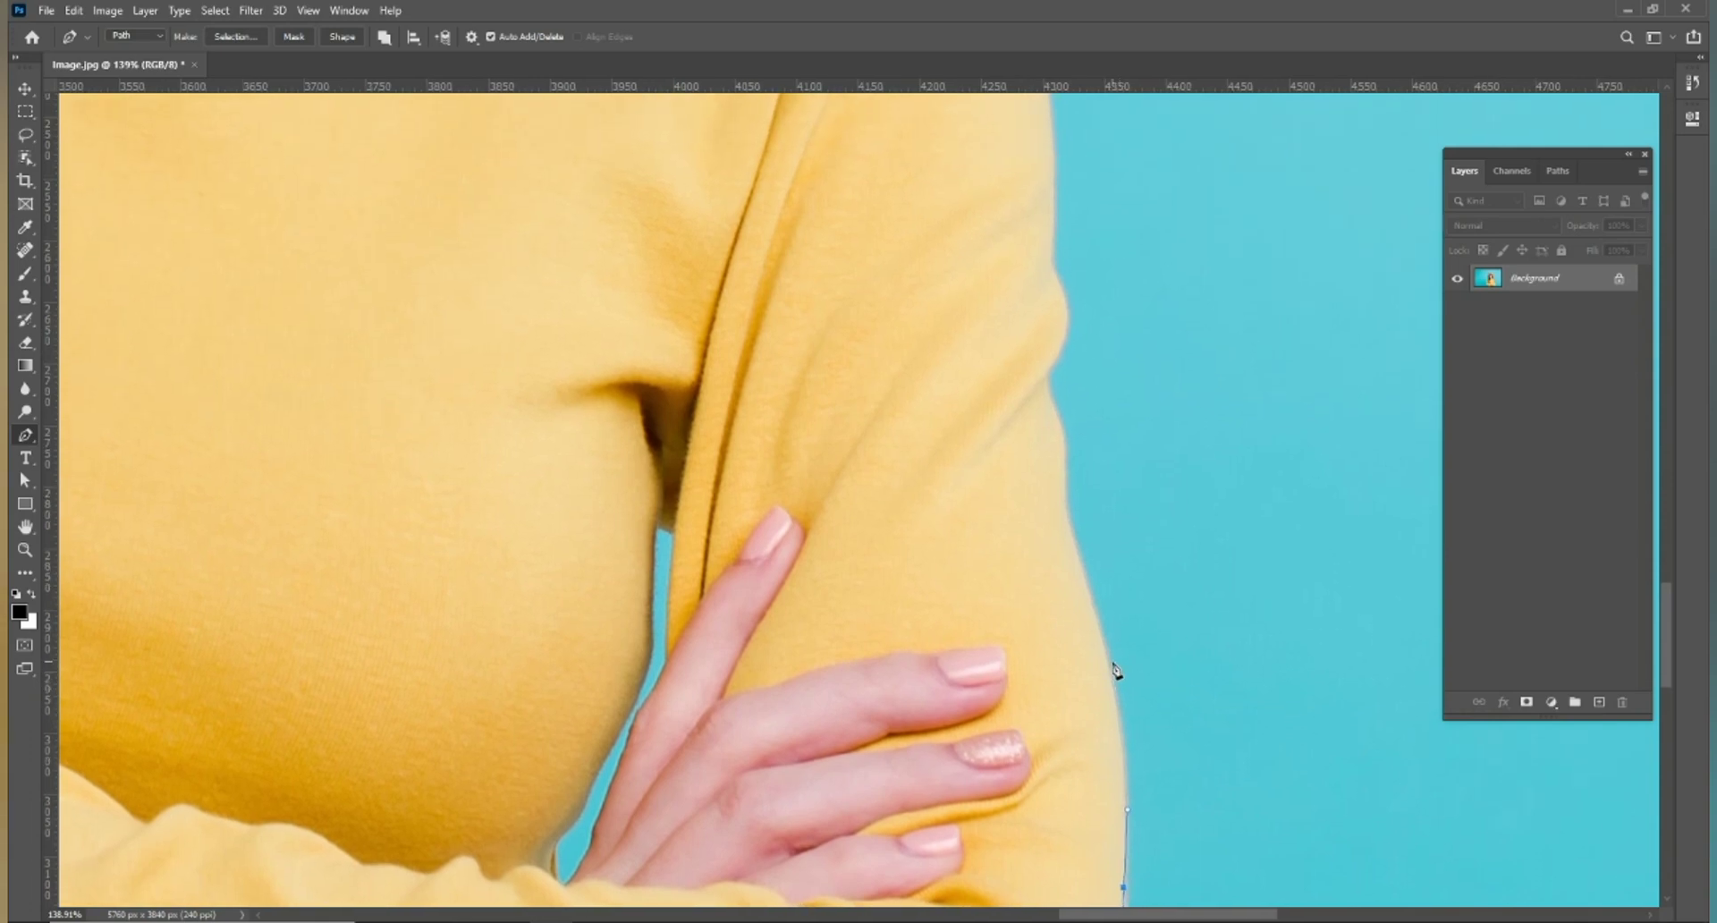
{"action": "left_click_drag", "start_coordinate": [1128, 525], "coordinate": [1134, 599]}
{"action": "left_click", "coordinate": [1106, 690]}
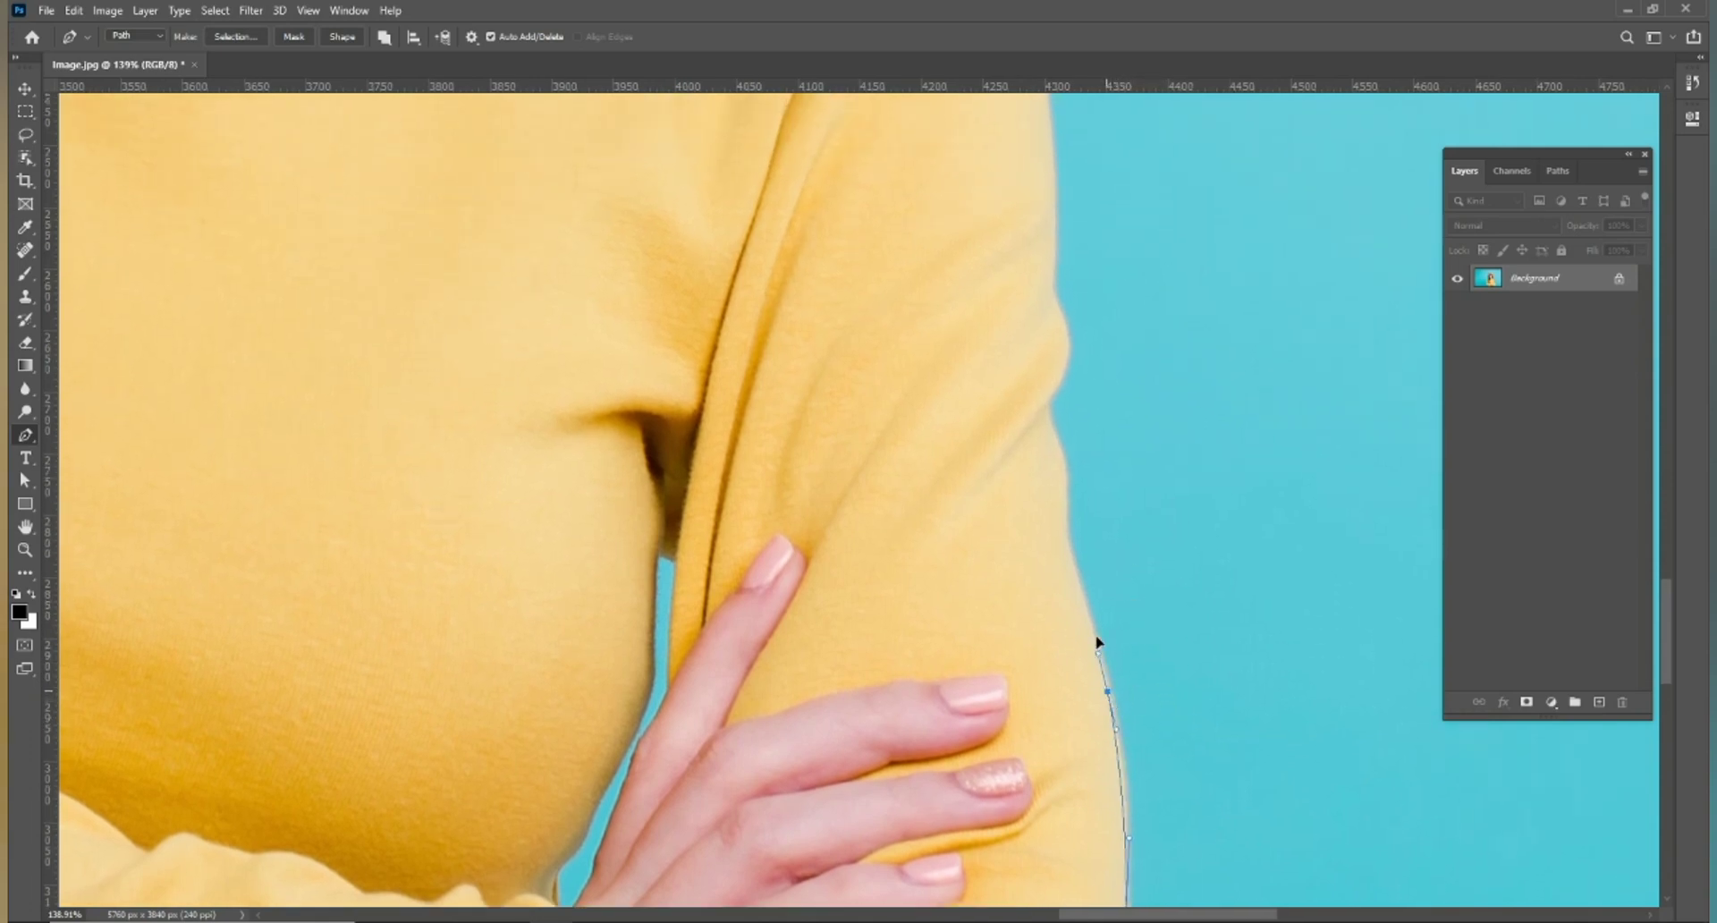
{"action": "left_click", "coordinate": [1093, 624]}
{"action": "left_click", "coordinate": [1080, 568]}
{"action": "mouse_move", "coordinate": [1063, 498]}
{"action": "left_mouse_down"}
{"action": "mouse_move", "coordinate": [1066, 445]}
{"action": "mouse_move", "coordinate": [1088, 649]}
{"action": "left_mouse_up"}
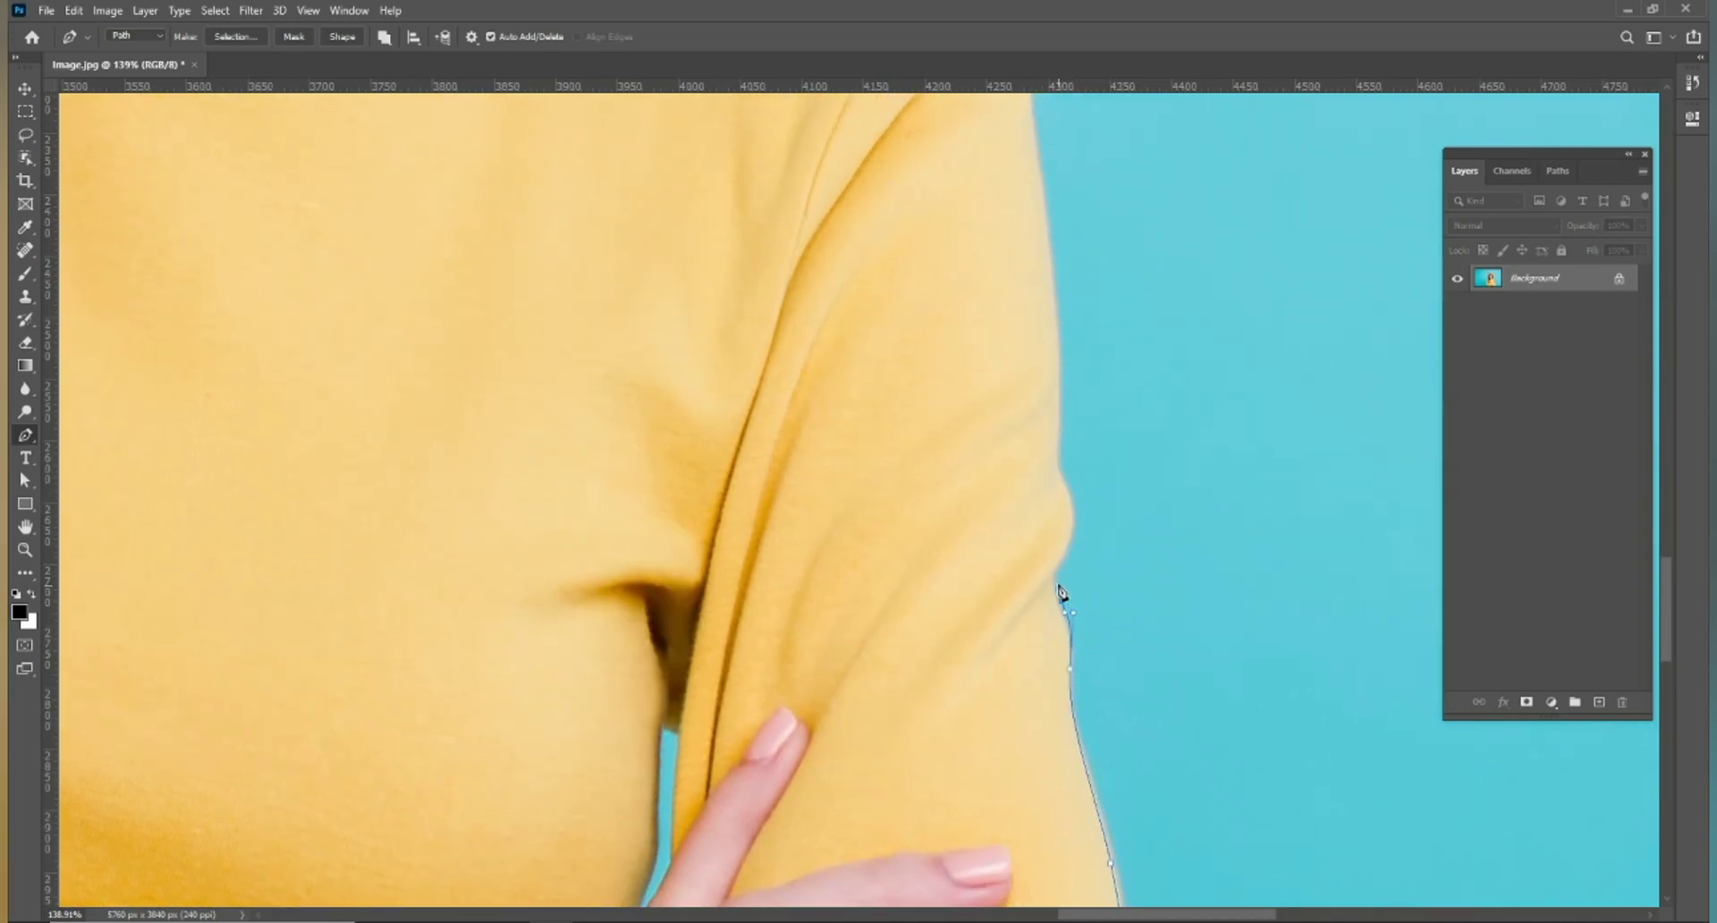
{"action": "mouse_move", "coordinate": [1060, 565]}
{"action": "left_mouse_down"}
{"action": "mouse_move", "coordinate": [1068, 541]}
{"action": "mouse_move", "coordinate": [1094, 657]}
{"action": "mouse_move", "coordinate": [1081, 615]}
{"action": "left_mouse_up"}
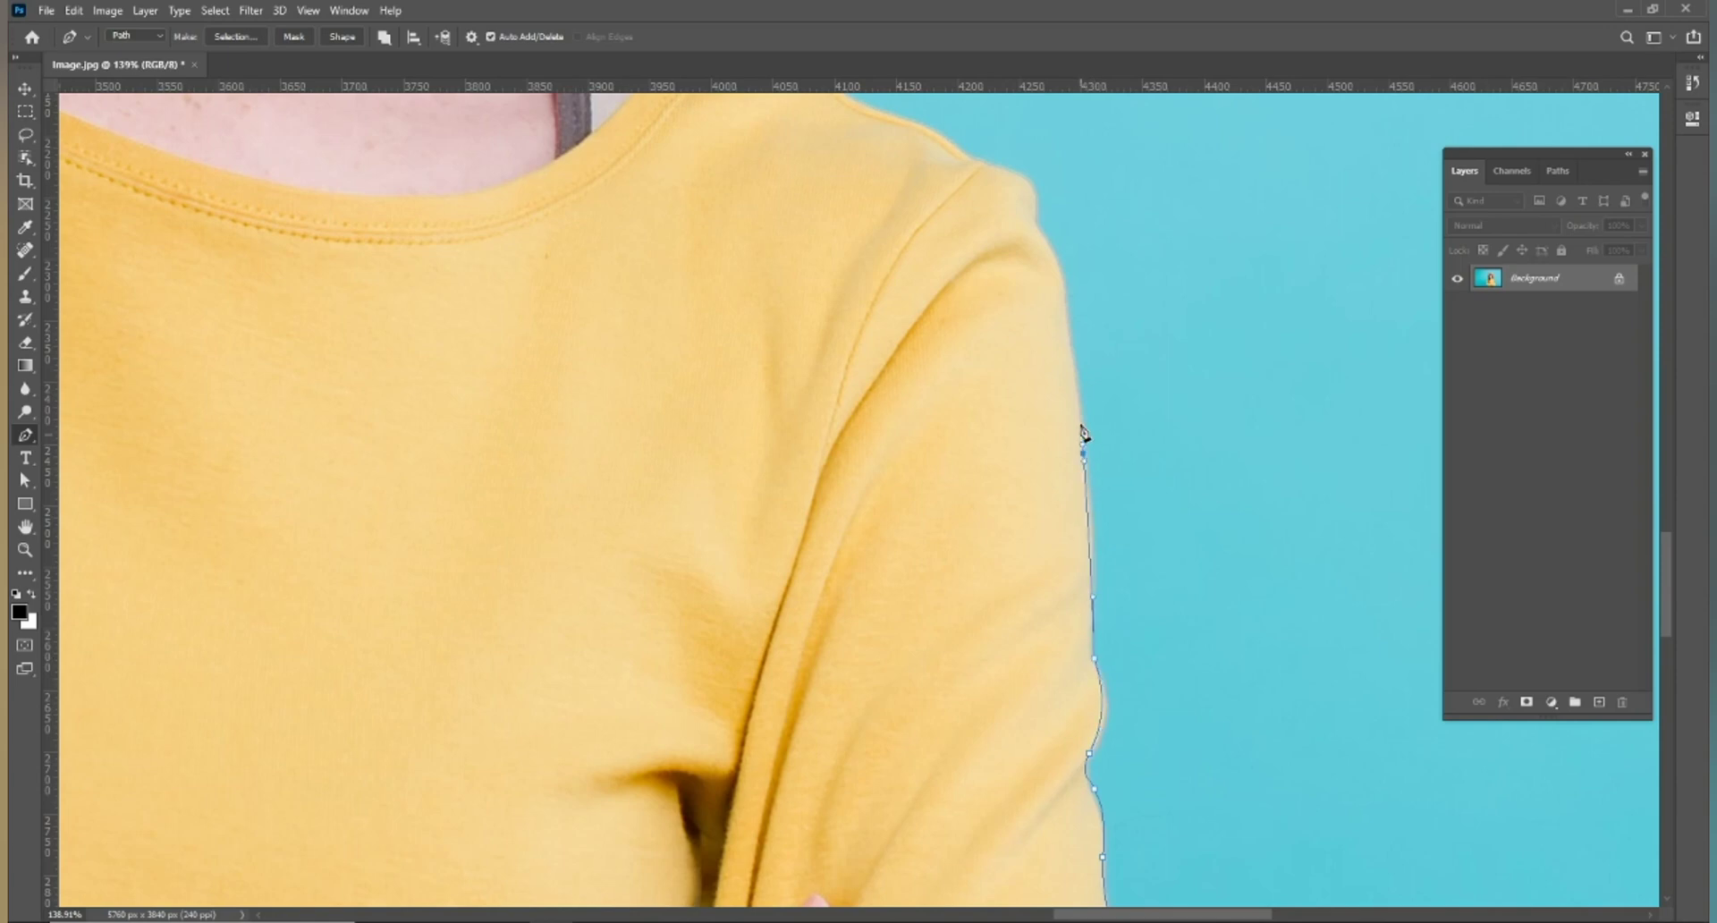
{"action": "scroll", "coordinate": [1084, 482], "scroll_direction": "down", "scroll_amount": 2}
{"action": "scroll", "coordinate": [1082, 483], "scroll_direction": "down", "scroll_amount": 2}
{"action": "scroll", "coordinate": [1073, 482], "scroll_direction": "down", "scroll_amount": 2}
Trace the top of the sleeve and across the shoulder to the neckline.
{"action": "left_click_drag", "start_coordinate": [1072, 482], "coordinate": [1076, 540]}
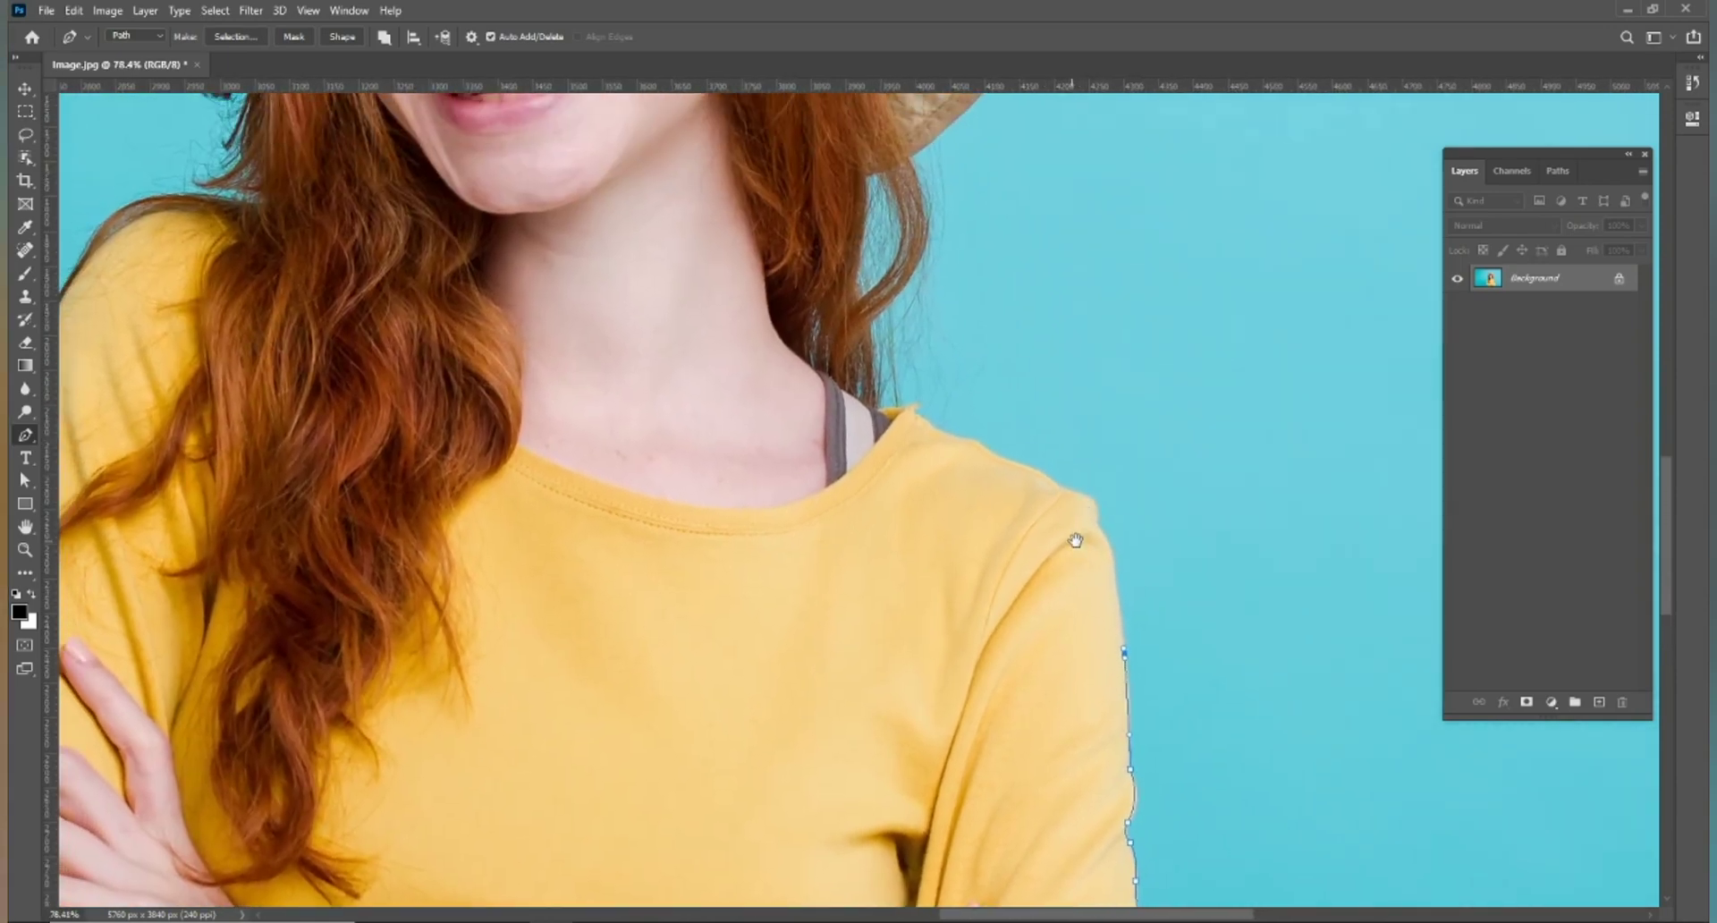
{"action": "scroll", "coordinate": [1074, 534], "scroll_direction": "up", "scroll_amount": 3}
{"action": "scroll", "coordinate": [1084, 535], "scroll_direction": "up", "scroll_amount": 2}
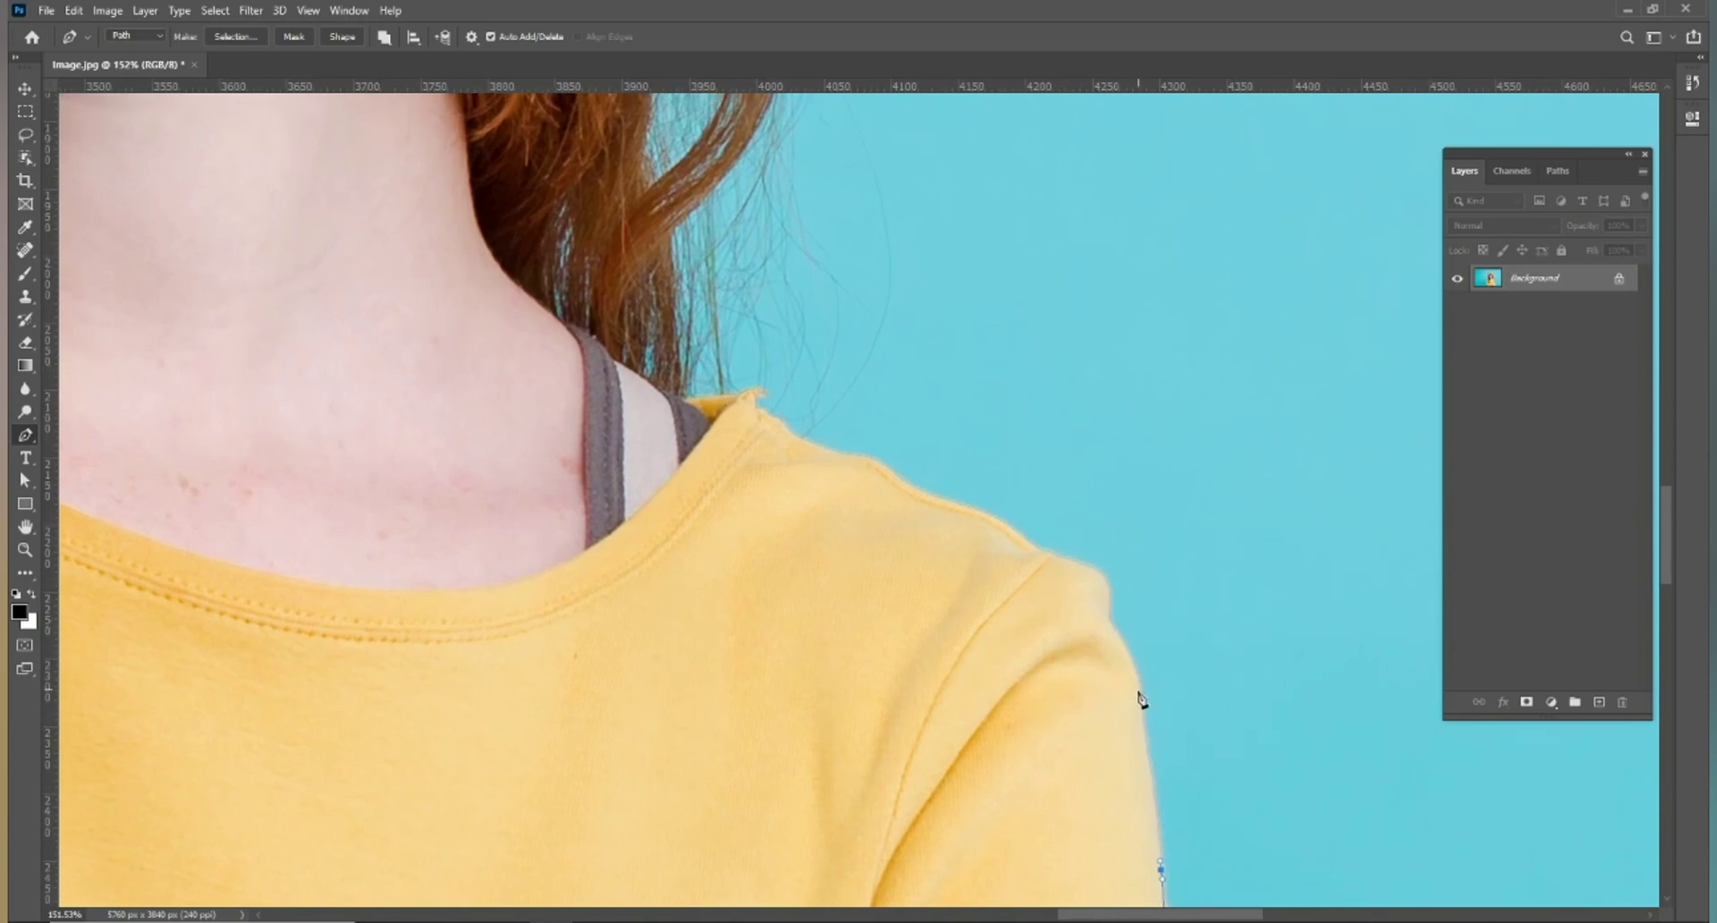
{"action": "left_click", "coordinate": [1139, 693]}
{"action": "left_click", "coordinate": [1123, 637]}
{"action": "left_click", "coordinate": [1105, 599]}
{"action": "left_click", "coordinate": [1087, 566]}
{"action": "left_click", "coordinate": [1032, 546]}
{"action": "left_click", "coordinate": [1011, 525]}
{"action": "left_click", "coordinate": [962, 504]}
{"action": "left_click", "coordinate": [910, 481]}
Extend the path along the shoulder edge to where it meets the hair.
{"action": "left_click_drag", "start_coordinate": [992, 558], "coordinate": [1084, 697]}
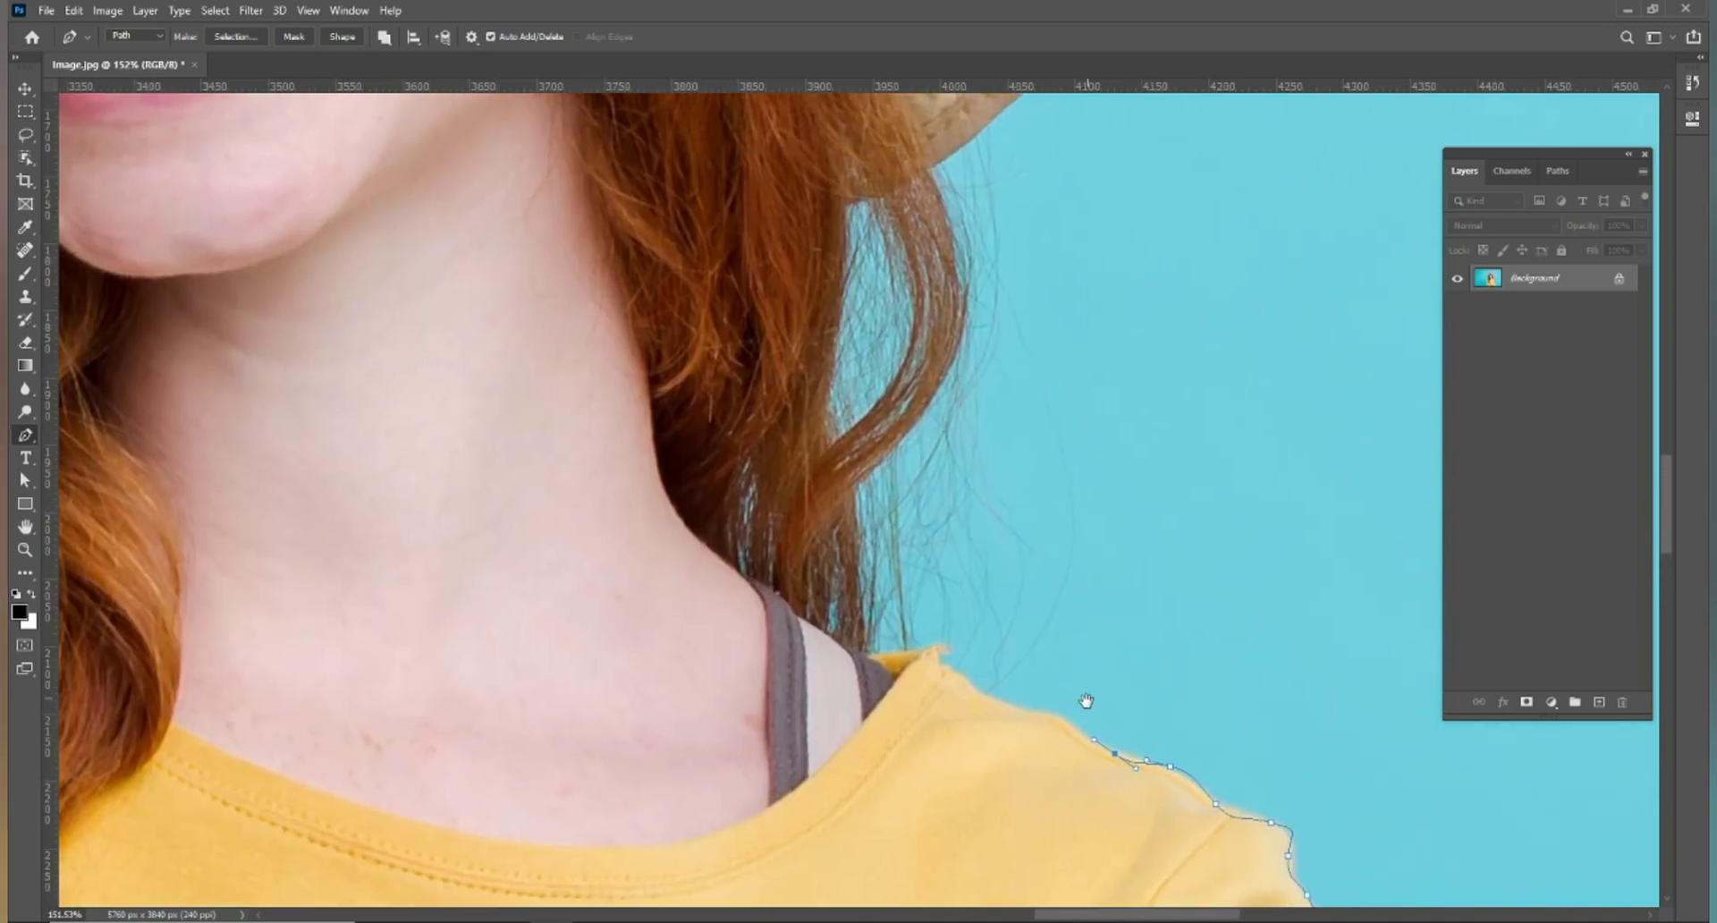
{"action": "left_click", "coordinate": [1066, 720]}
{"action": "left_click", "coordinate": [1008, 708]}
{"action": "left_click", "coordinate": [920, 653]}
{"action": "left_click", "coordinate": [897, 652]}
{"action": "left_click", "coordinate": [861, 647]}
Carry the path up the outer hair edge to the underside of the hat brim.
{"action": "scroll", "coordinate": [854, 662], "scroll_direction": "down", "scroll_amount": 2}
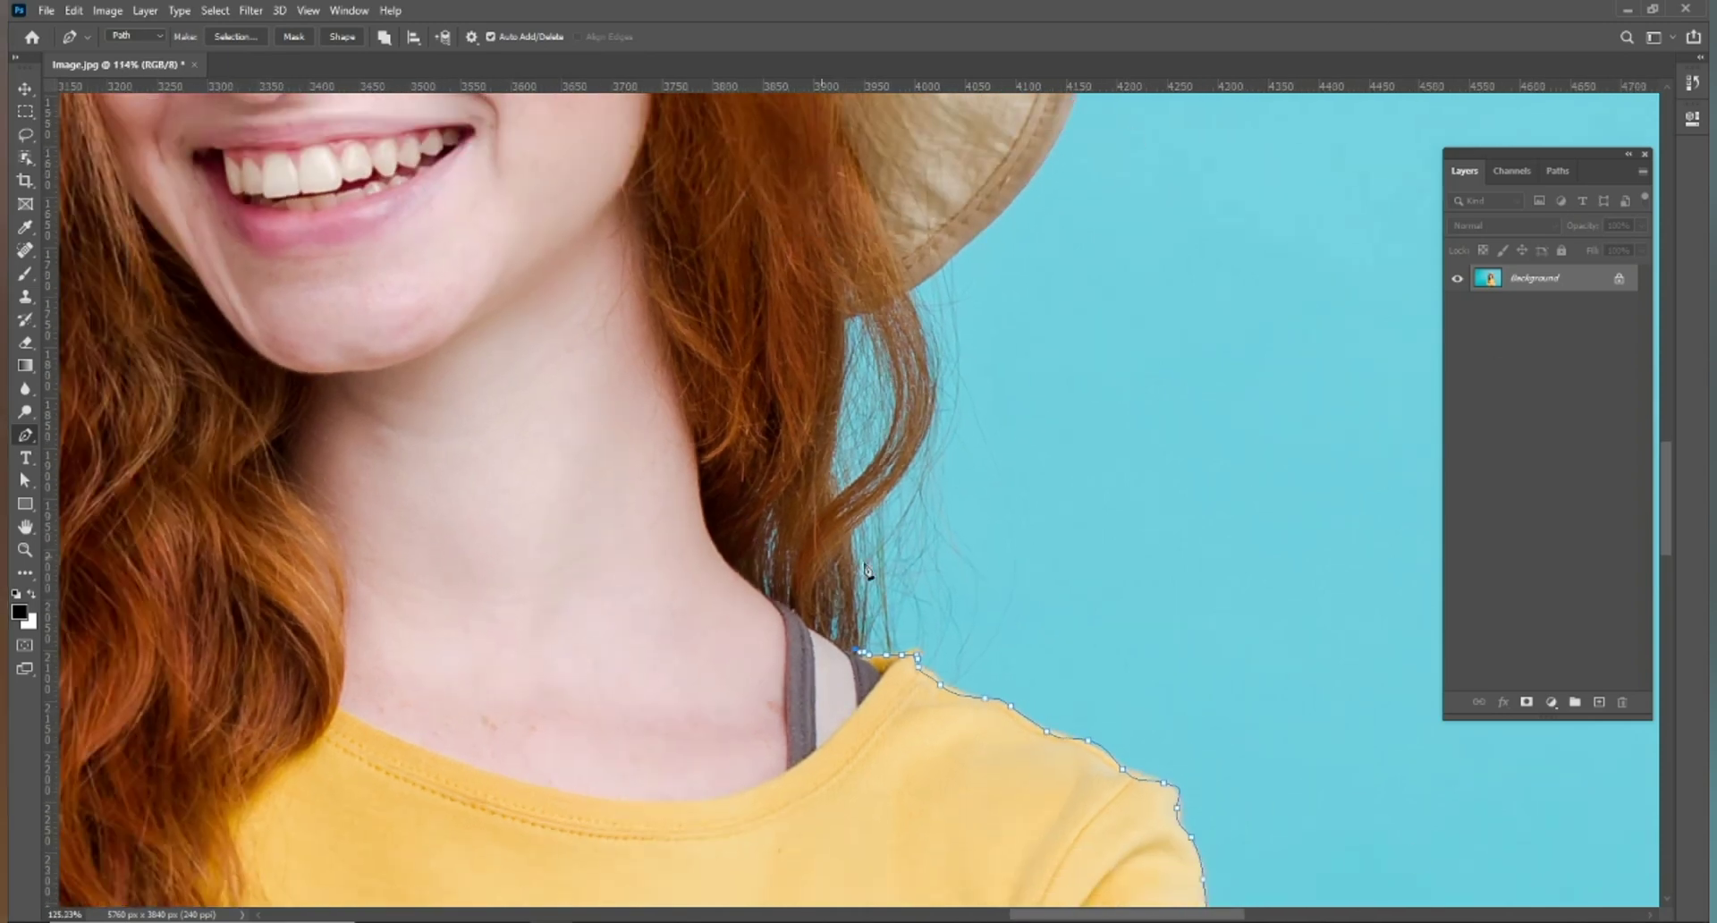
{"action": "scroll", "coordinate": [866, 568], "scroll_direction": "up", "scroll_amount": 5}
{"action": "left_click_drag", "start_coordinate": [838, 499], "coordinate": [897, 438]}
{"action": "scroll", "coordinate": [896, 439], "scroll_direction": "up", "scroll_amount": 3}
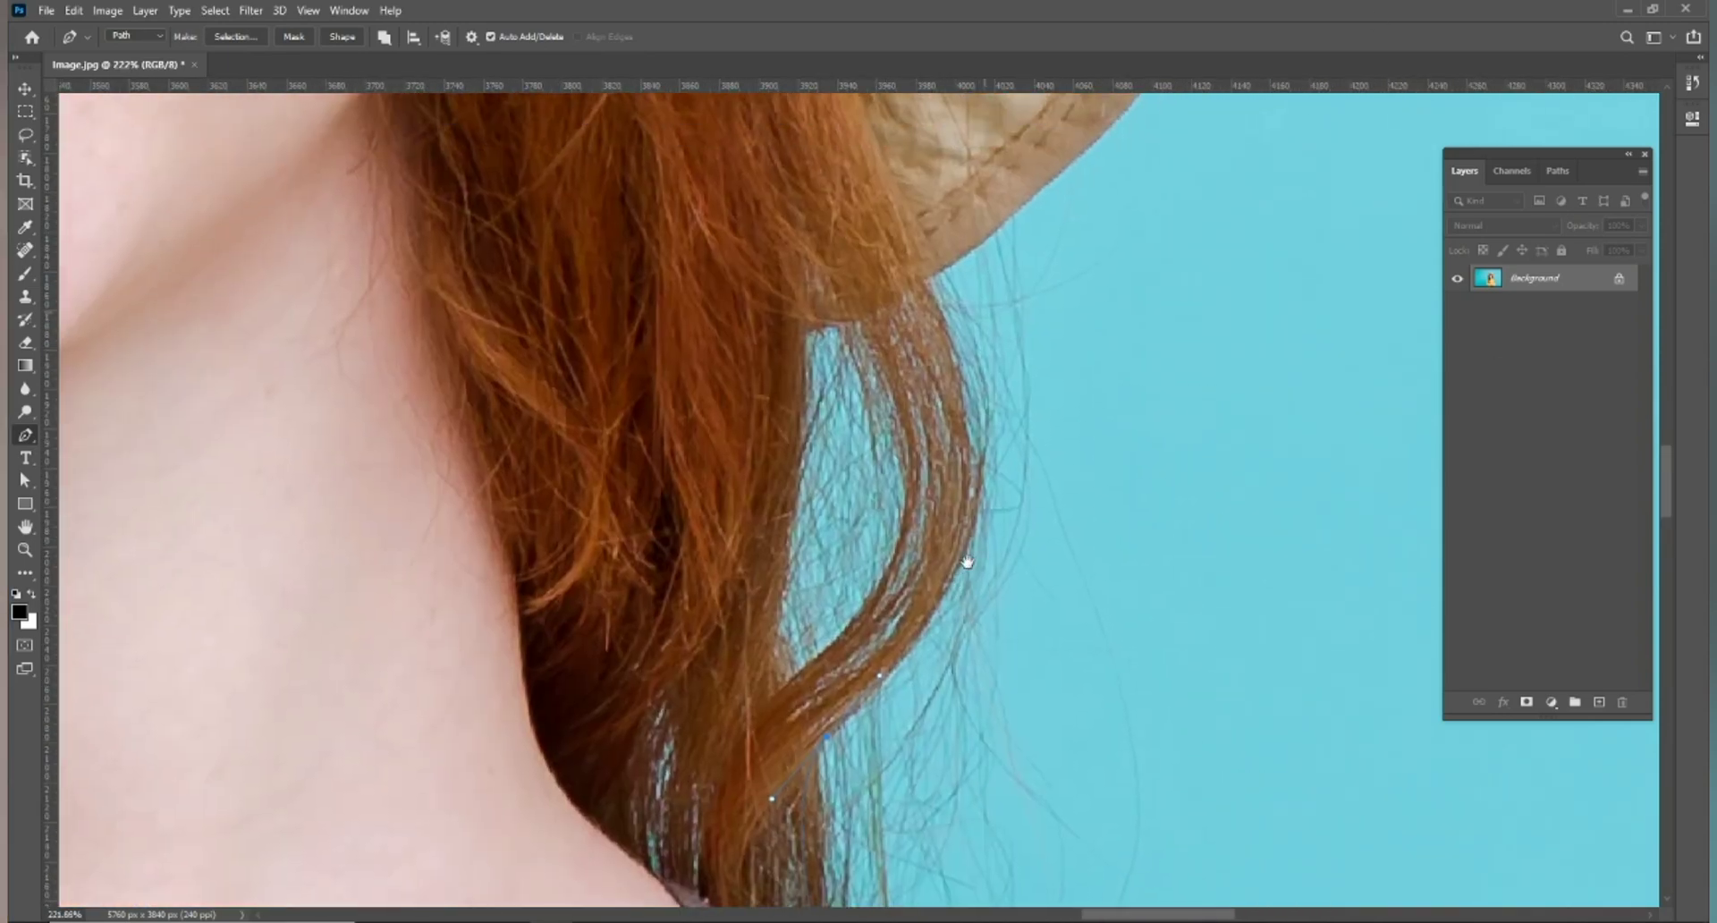
{"action": "left_click", "coordinate": [930, 308]}
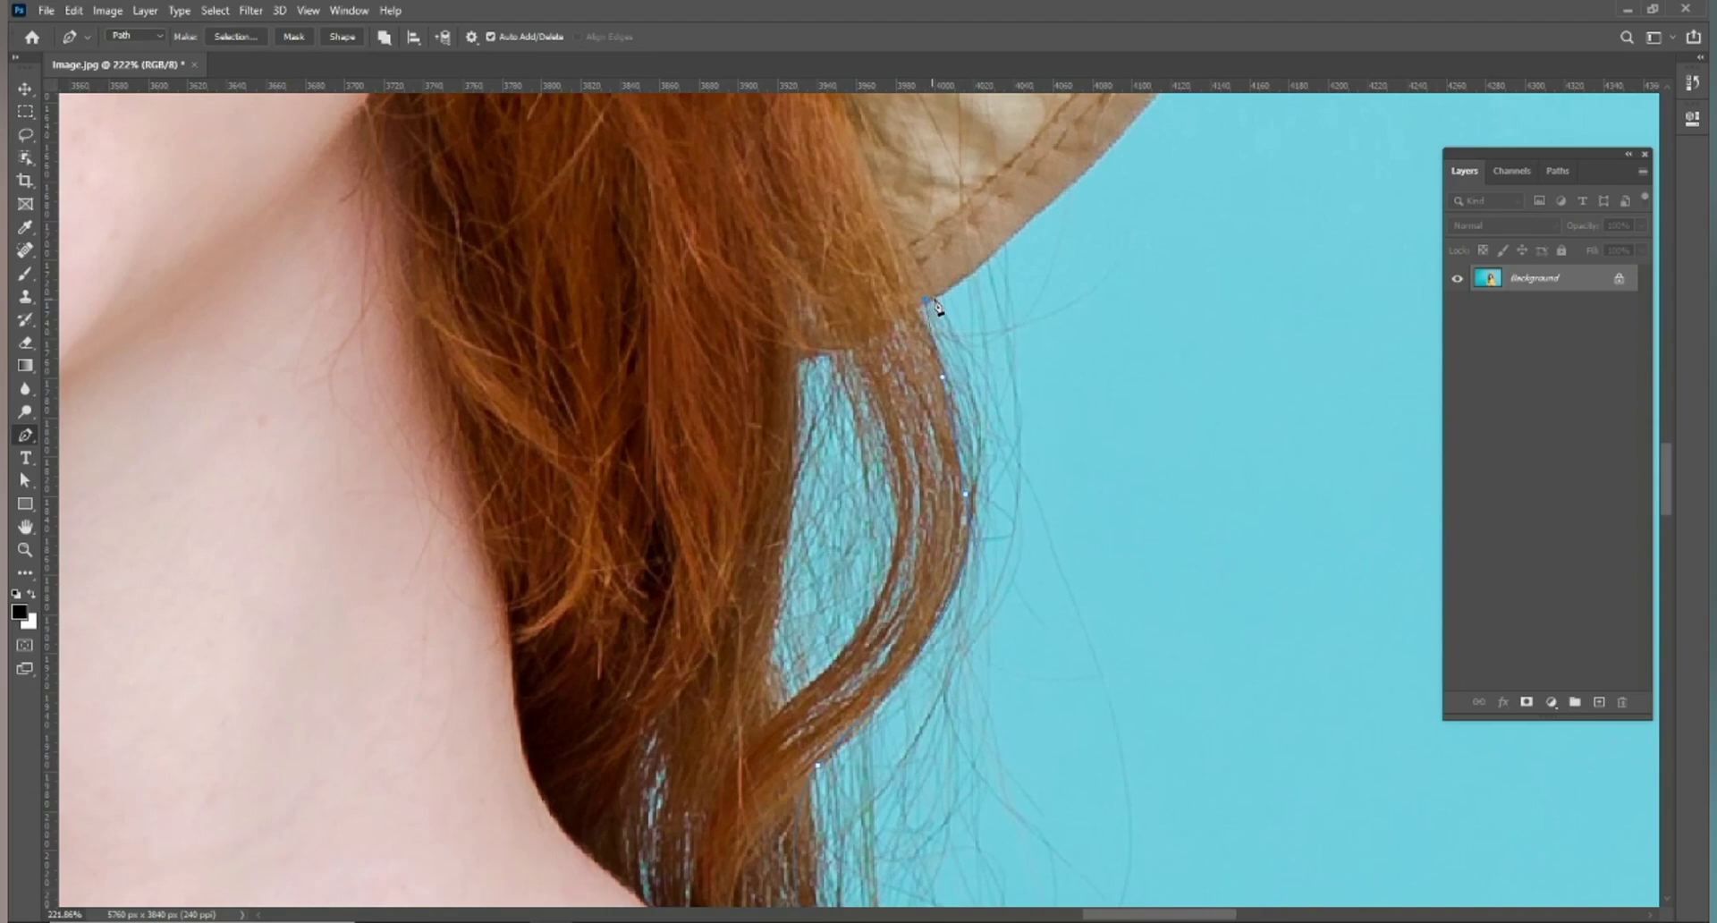
{"action": "left_click_drag", "start_coordinate": [982, 200], "coordinate": [585, 655]}
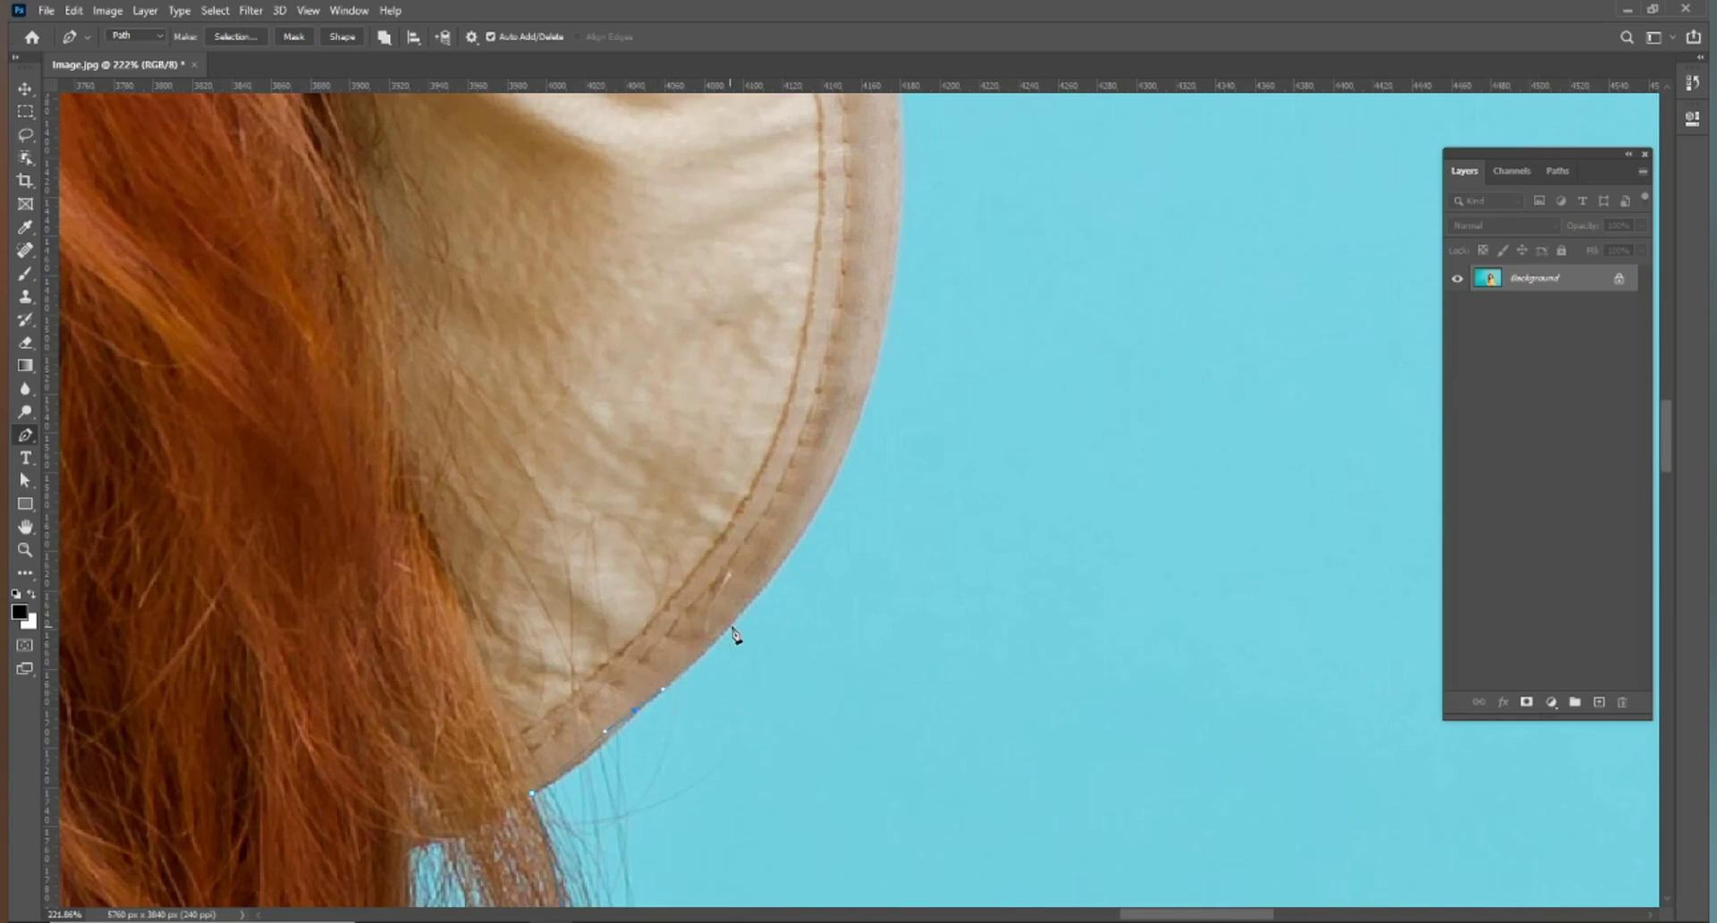
Curve the path up the right side of the hat brim.
{"action": "scroll", "coordinate": [802, 413], "scroll_direction": "down", "scroll_amount": 3}
{"action": "scroll", "coordinate": [802, 413], "scroll_direction": "up", "scroll_amount": 3}
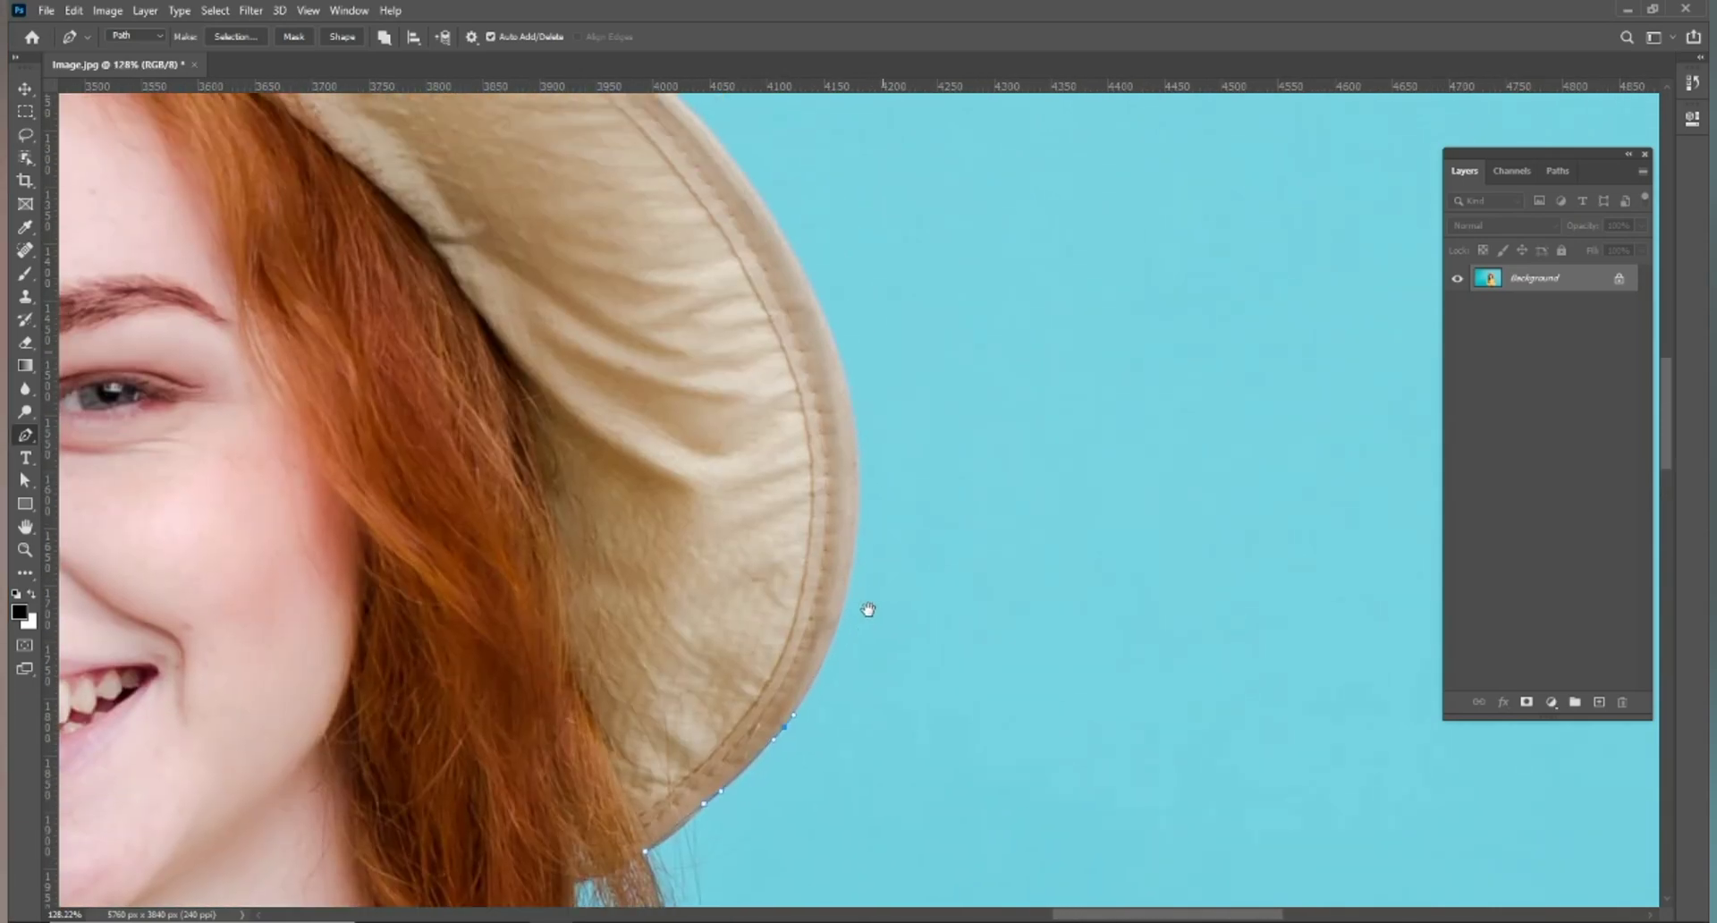
{"action": "left_click", "coordinate": [844, 597]}
{"action": "left_click_drag", "start_coordinate": [844, 598], "coordinate": [842, 527]}
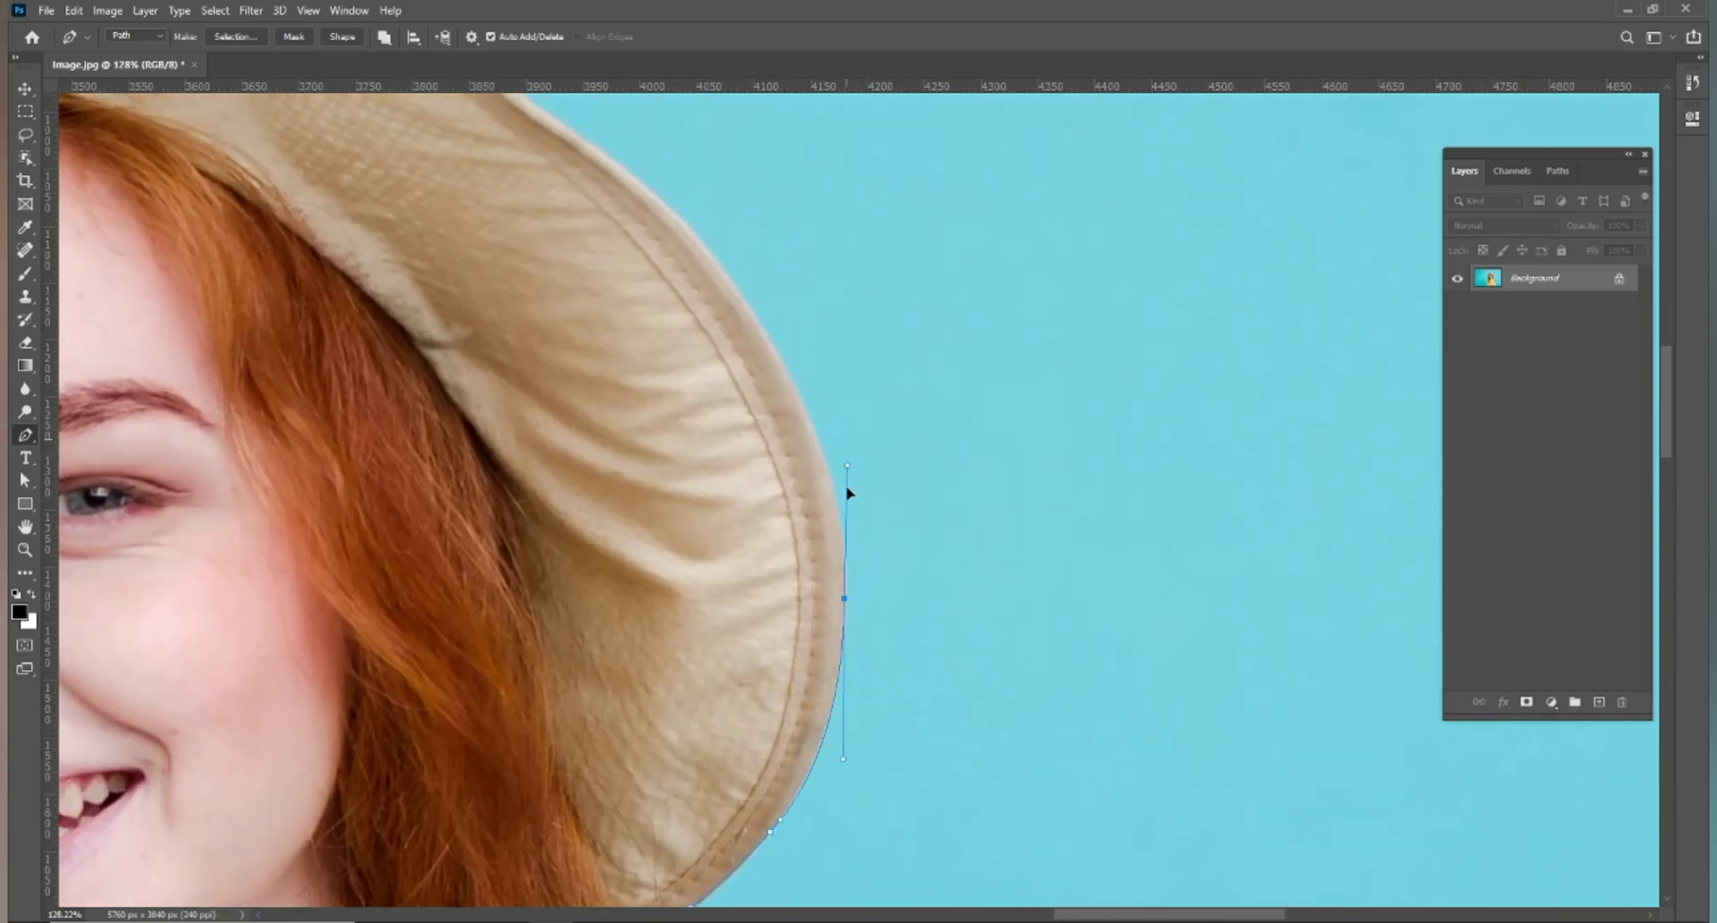
{"action": "scroll", "coordinate": [992, 617], "scroll_direction": "up", "scroll_amount": 3}
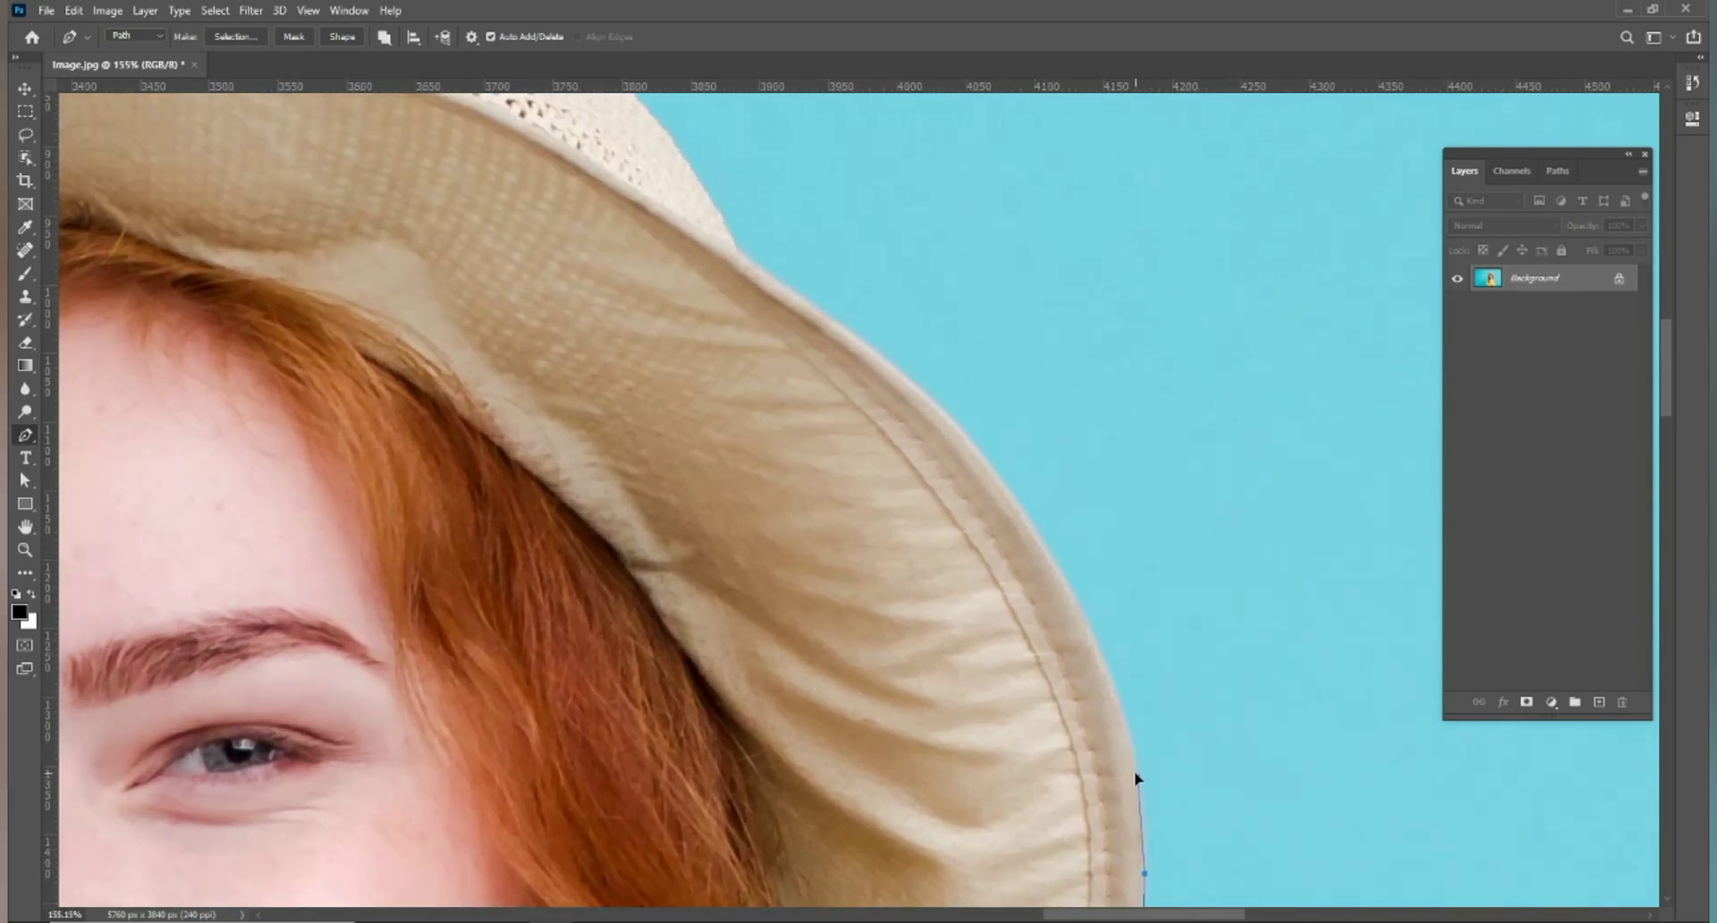
{"action": "left_click_drag", "start_coordinate": [1046, 543], "coordinate": [988, 463]}
{"action": "left_click_drag", "start_coordinate": [881, 404], "coordinate": [1147, 778]}
{"action": "mouse_move", "coordinate": [1129, 718]}
{"action": "left_mouse_down"}
{"action": "mouse_move", "coordinate": [1053, 676]}
{"action": "mouse_move", "coordinate": [1071, 680]}
{"action": "left_mouse_up"}
Arc the path over the woven straw crown toward the left brim.
{"action": "left_click_drag", "start_coordinate": [1001, 625], "coordinate": [996, 606]}
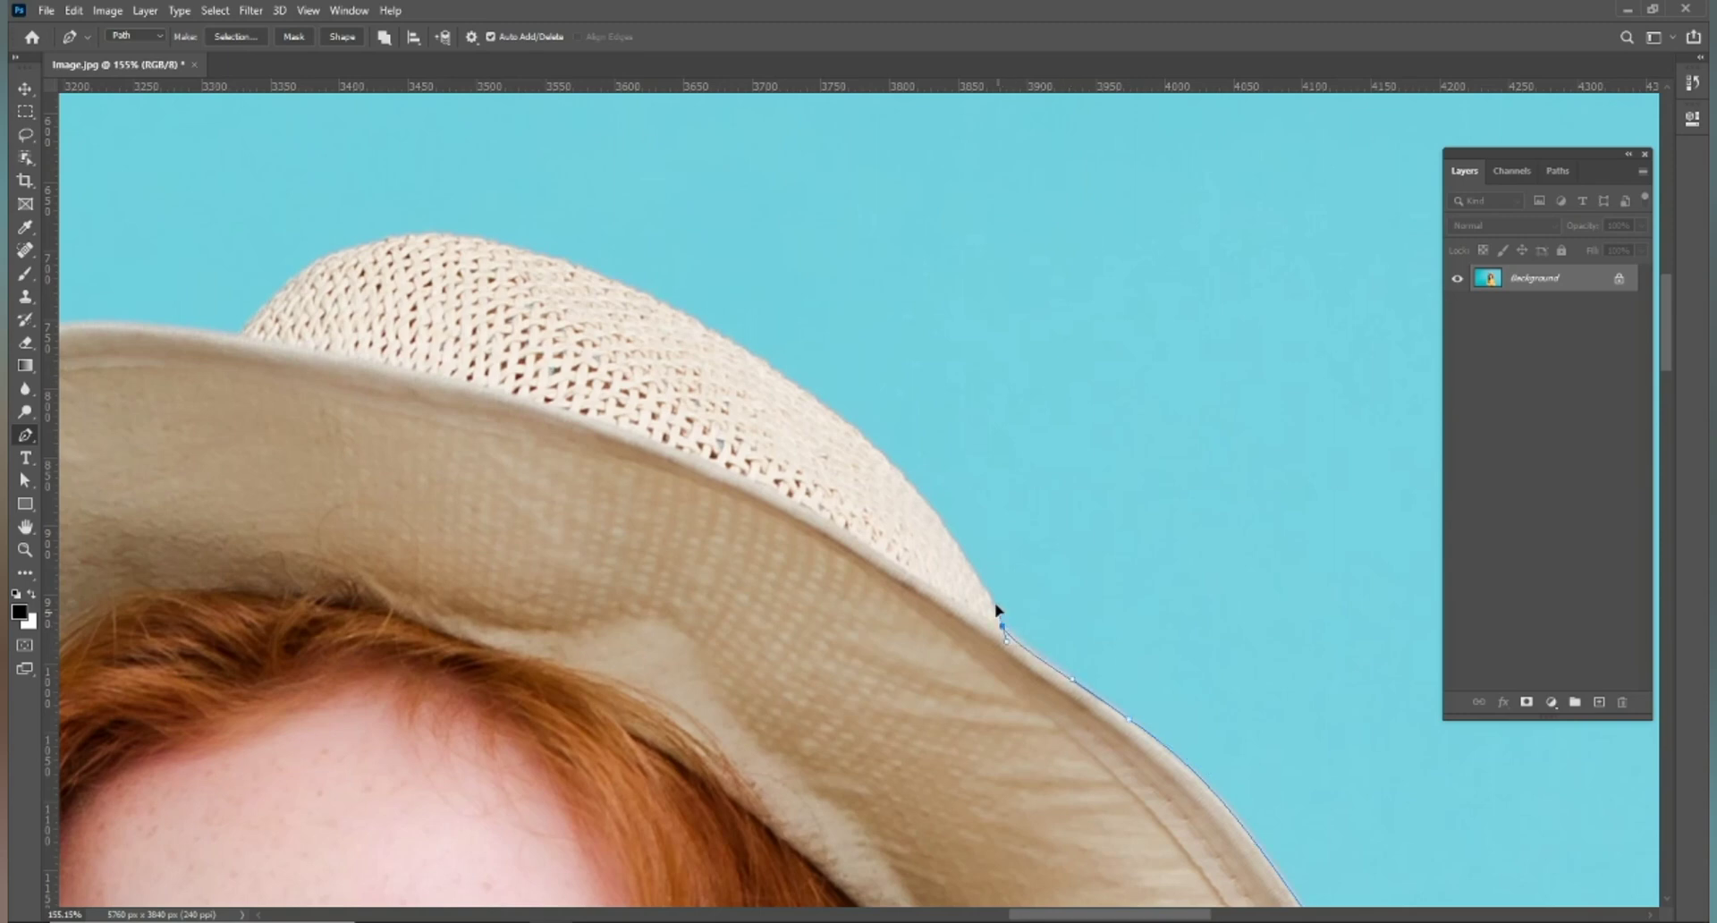
{"action": "left_click_drag", "start_coordinate": [942, 530], "coordinate": [1172, 697]}
{"action": "left_click_drag", "start_coordinate": [1117, 628], "coordinate": [1042, 567]}
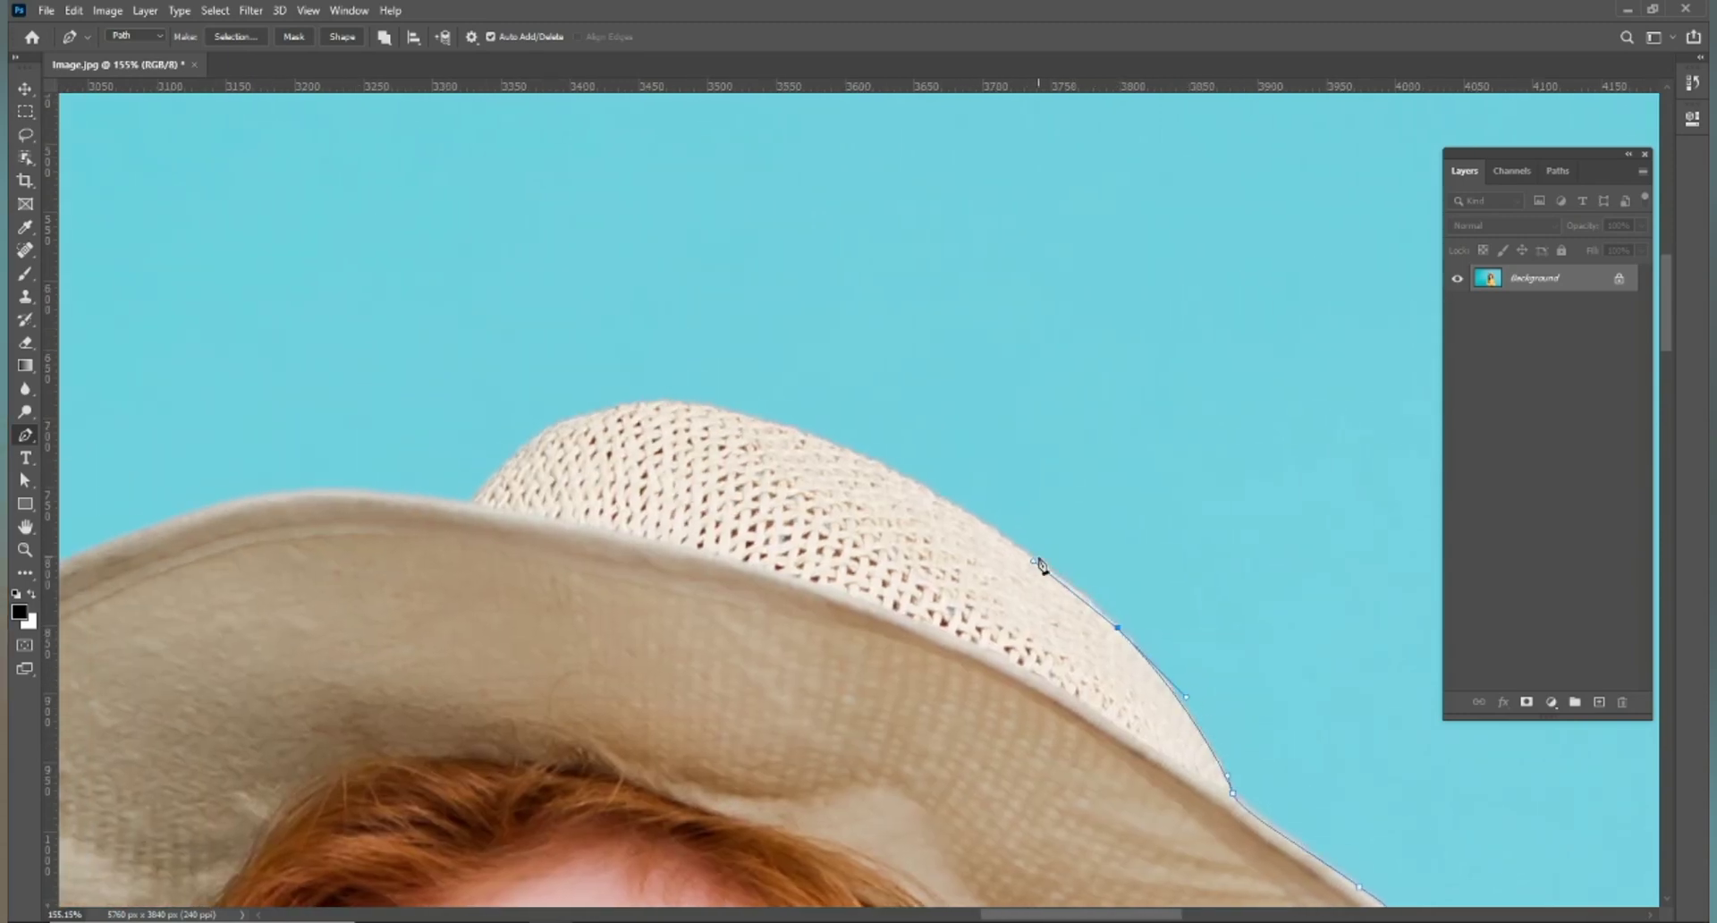
{"action": "mouse_move", "coordinate": [689, 403]}
{"action": "left_mouse_down"}
{"action": "mouse_move", "coordinate": [501, 375]}
{"action": "mouse_move", "coordinate": [659, 409]}
{"action": "left_mouse_up"}
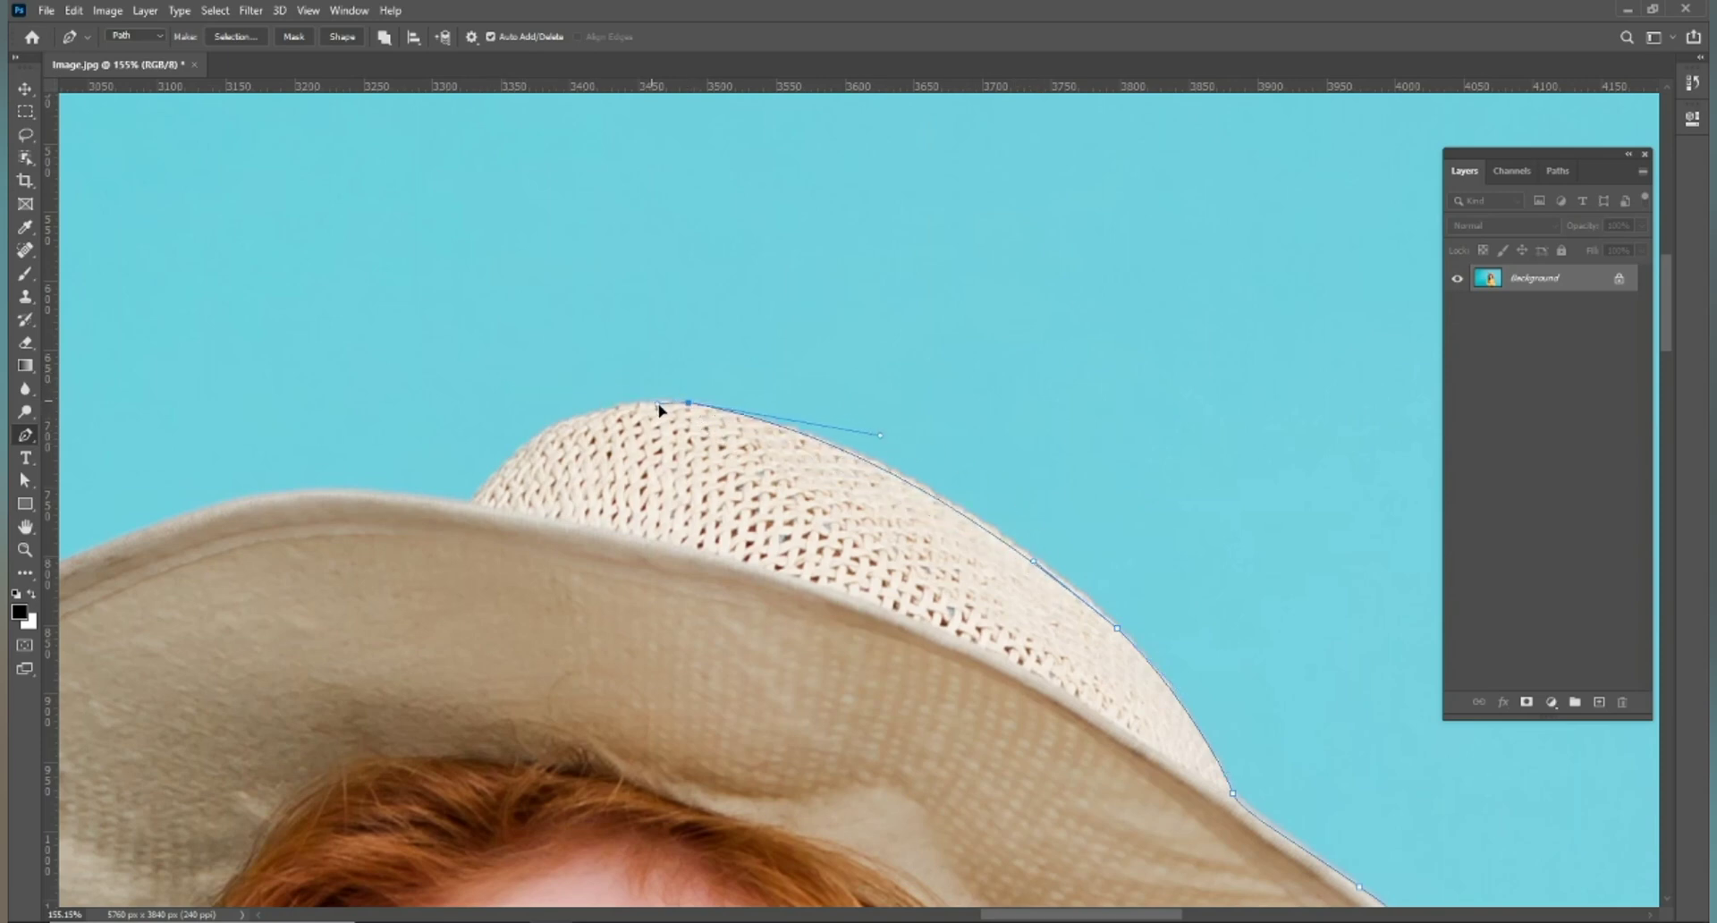
{"action": "left_click_drag", "start_coordinate": [466, 505], "coordinate": [358, 617]}
{"action": "left_click_drag", "start_coordinate": [430, 524], "coordinate": [408, 500]}
{"action": "scroll", "coordinate": [409, 502], "scroll_direction": "down", "scroll_amount": 2}
Add curved anchors where the crown meets the brim and along the brim's top edge.
{"action": "scroll", "coordinate": [408, 503], "scroll_direction": "down", "scroll_amount": 2}
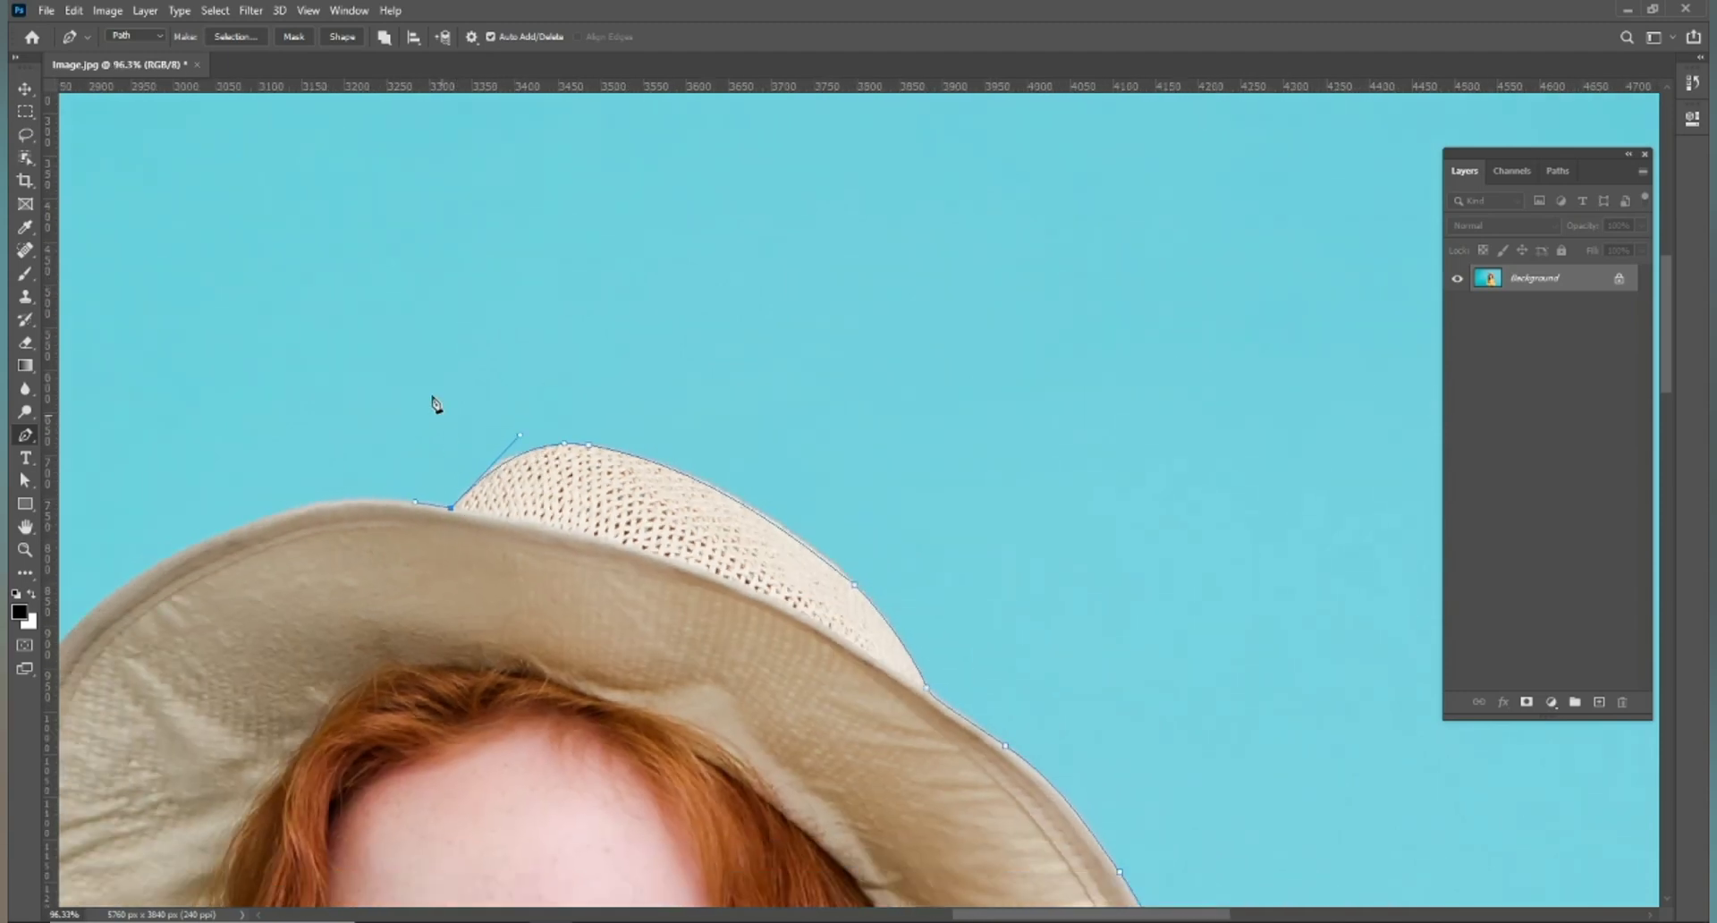
{"action": "left_click_drag", "start_coordinate": [425, 601], "coordinate": [874, 383]}
{"action": "scroll", "coordinate": [813, 261], "scroll_direction": "up", "scroll_amount": 1}
{"action": "scroll", "coordinate": [763, 297], "scroll_direction": "up", "scroll_amount": 1}
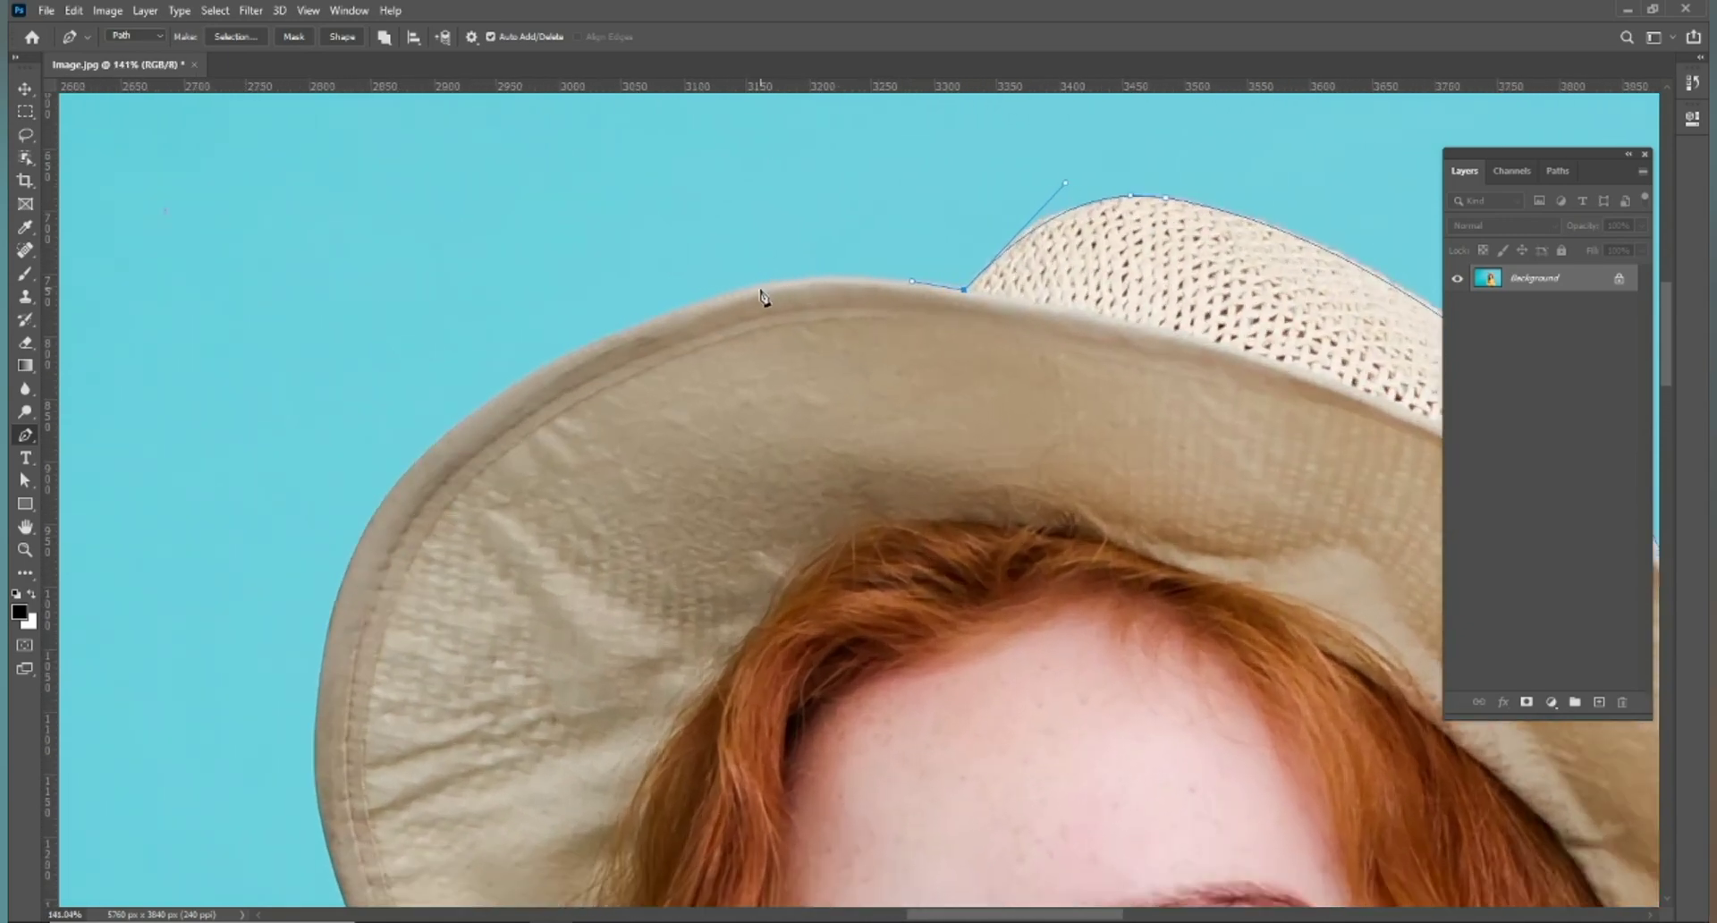
{"action": "left_click_drag", "start_coordinate": [740, 290], "coordinate": [661, 315]}
{"action": "mouse_move", "coordinate": [536, 369]}
{"action": "left_mouse_down"}
{"action": "mouse_move", "coordinate": [471, 416]}
{"action": "mouse_move", "coordinate": [488, 405]}
{"action": "left_mouse_up"}
{"action": "scroll", "coordinate": [487, 406], "scroll_direction": "down", "scroll_amount": 5}
{"action": "scroll", "coordinate": [529, 383], "scroll_direction": "up", "scroll_amount": 1}
{"action": "scroll", "coordinate": [449, 403], "scroll_direction": "up", "scroll_amount": 1}
{"action": "scroll", "coordinate": [399, 392], "scroll_direction": "up", "scroll_amount": 3}
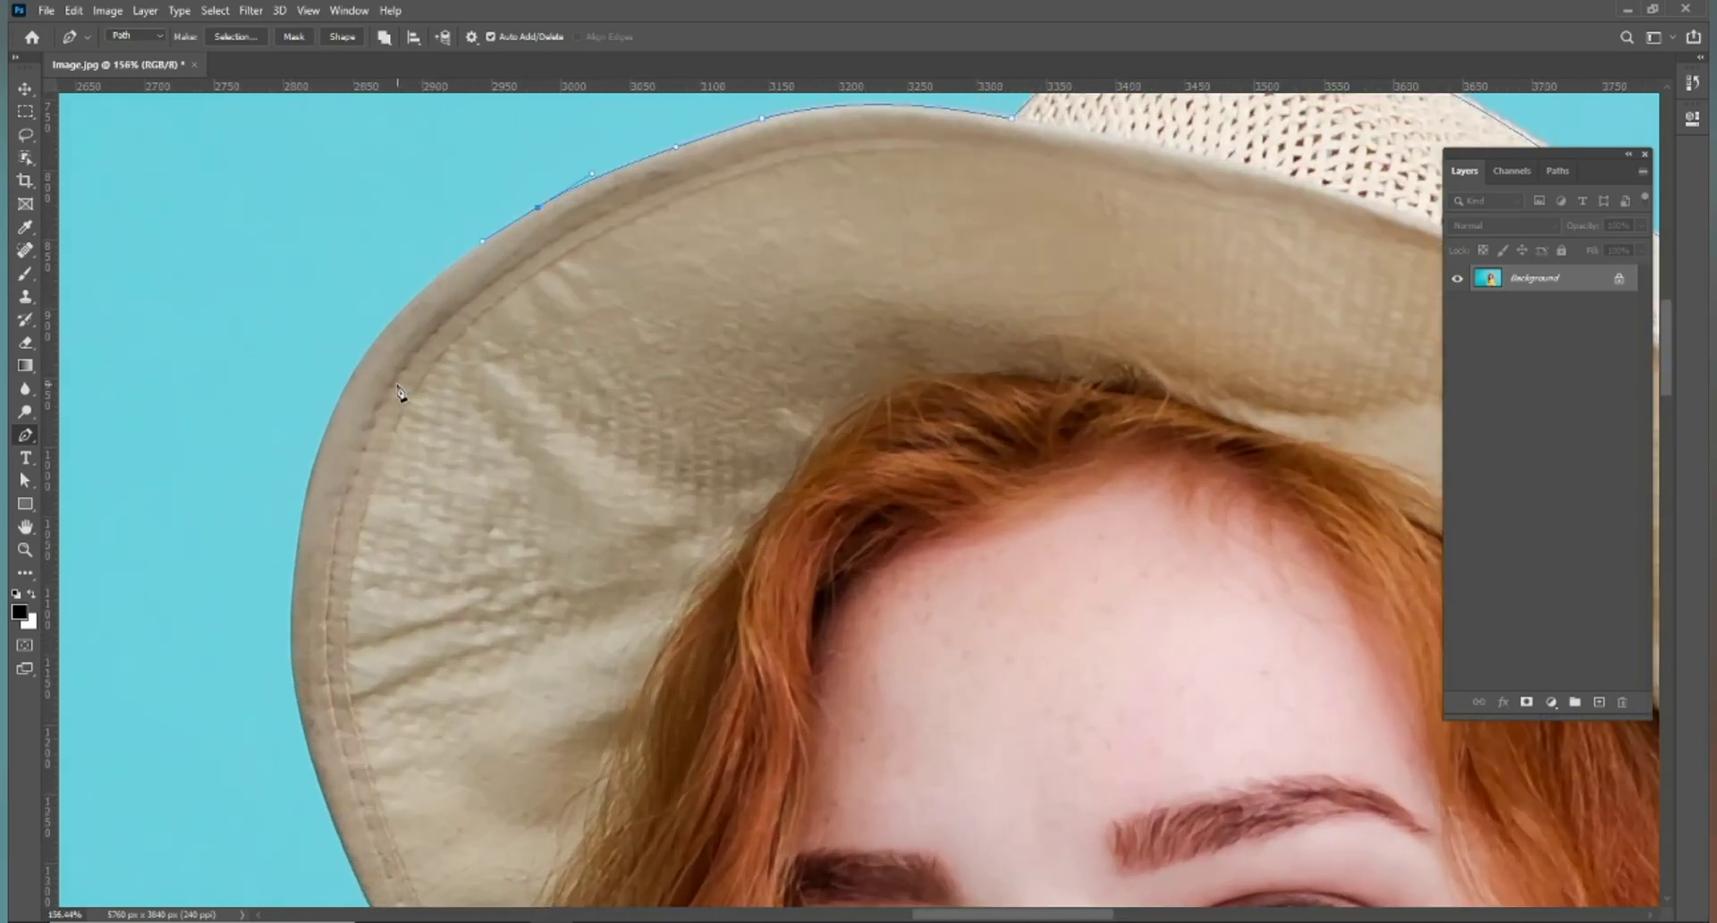
{"action": "scroll", "coordinate": [400, 392], "scroll_direction": "up", "scroll_amount": 1}
Curve the path down the brim's left edge to where her hair begins.
{"action": "left_click_drag", "start_coordinate": [304, 479], "coordinate": [265, 619]}
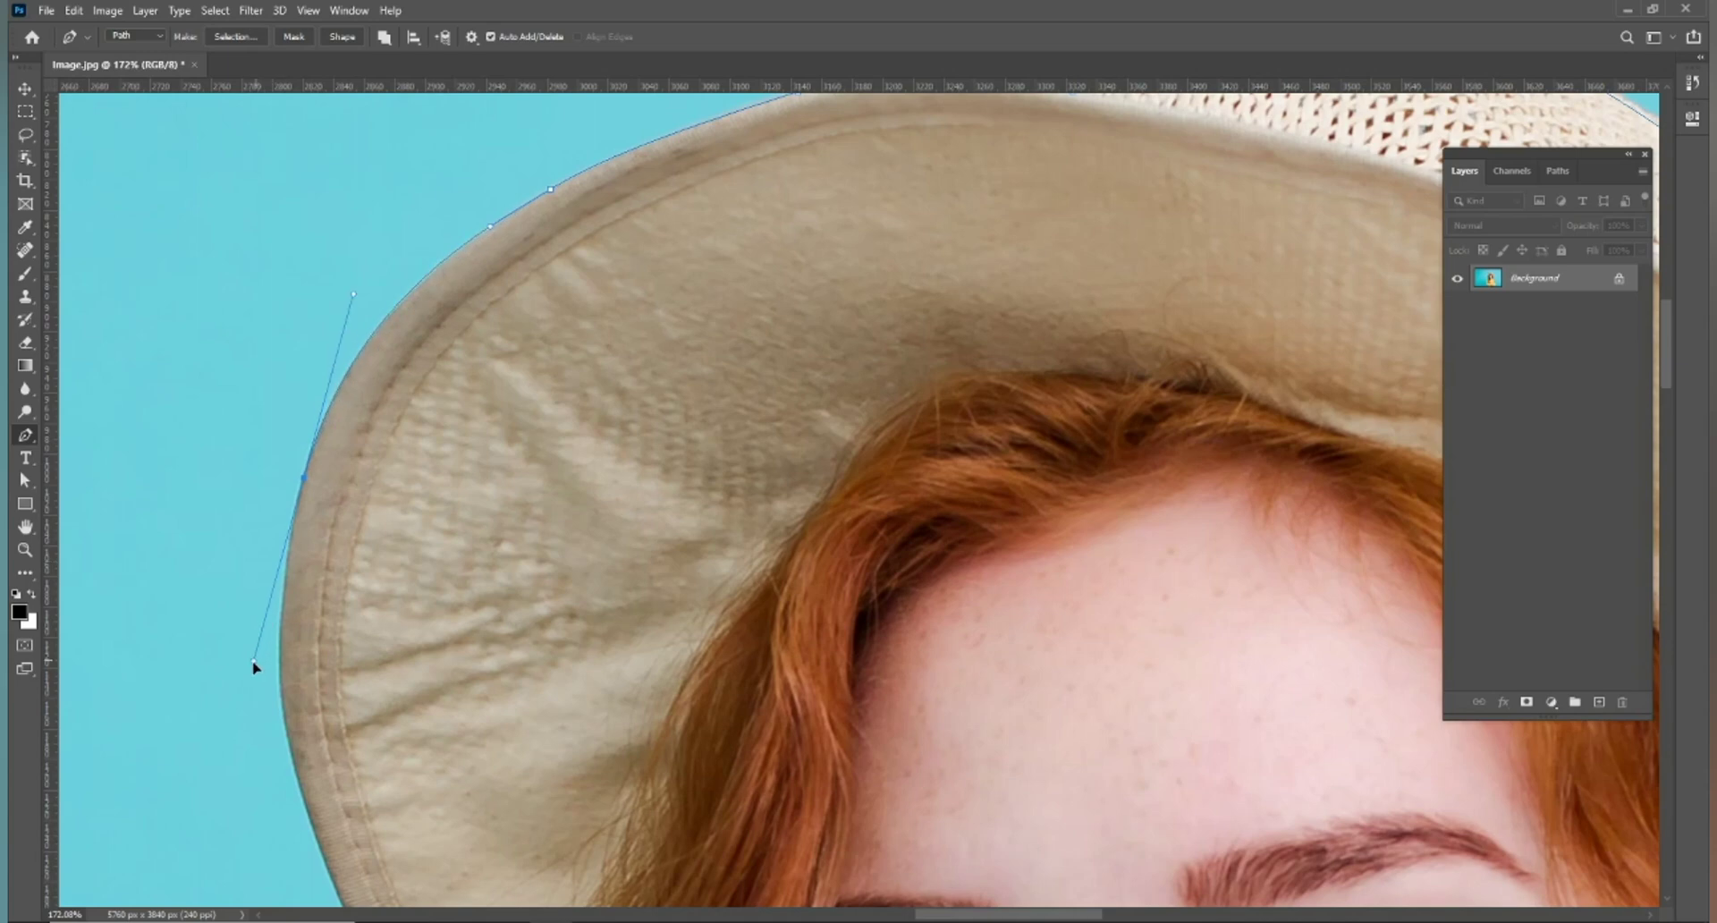
{"action": "scroll", "coordinate": [287, 565], "scroll_direction": "down", "scroll_amount": 2}
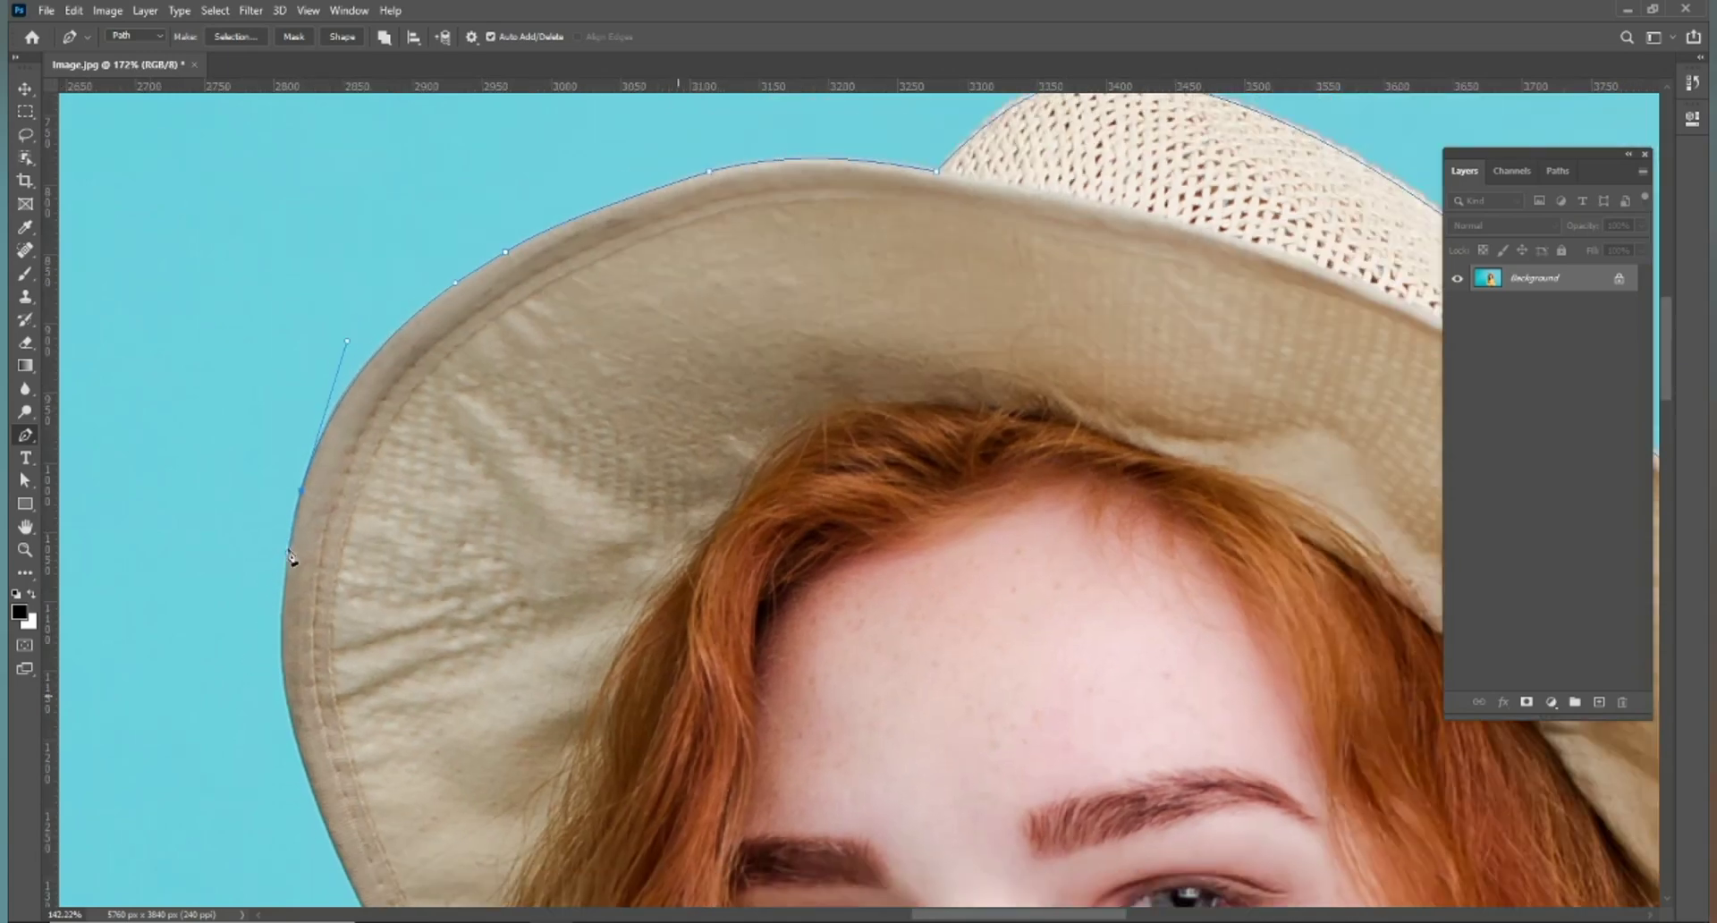
{"action": "scroll", "coordinate": [290, 483], "scroll_direction": "down", "scroll_amount": 3}
{"action": "left_click_drag", "start_coordinate": [279, 503], "coordinate": [318, 605]}
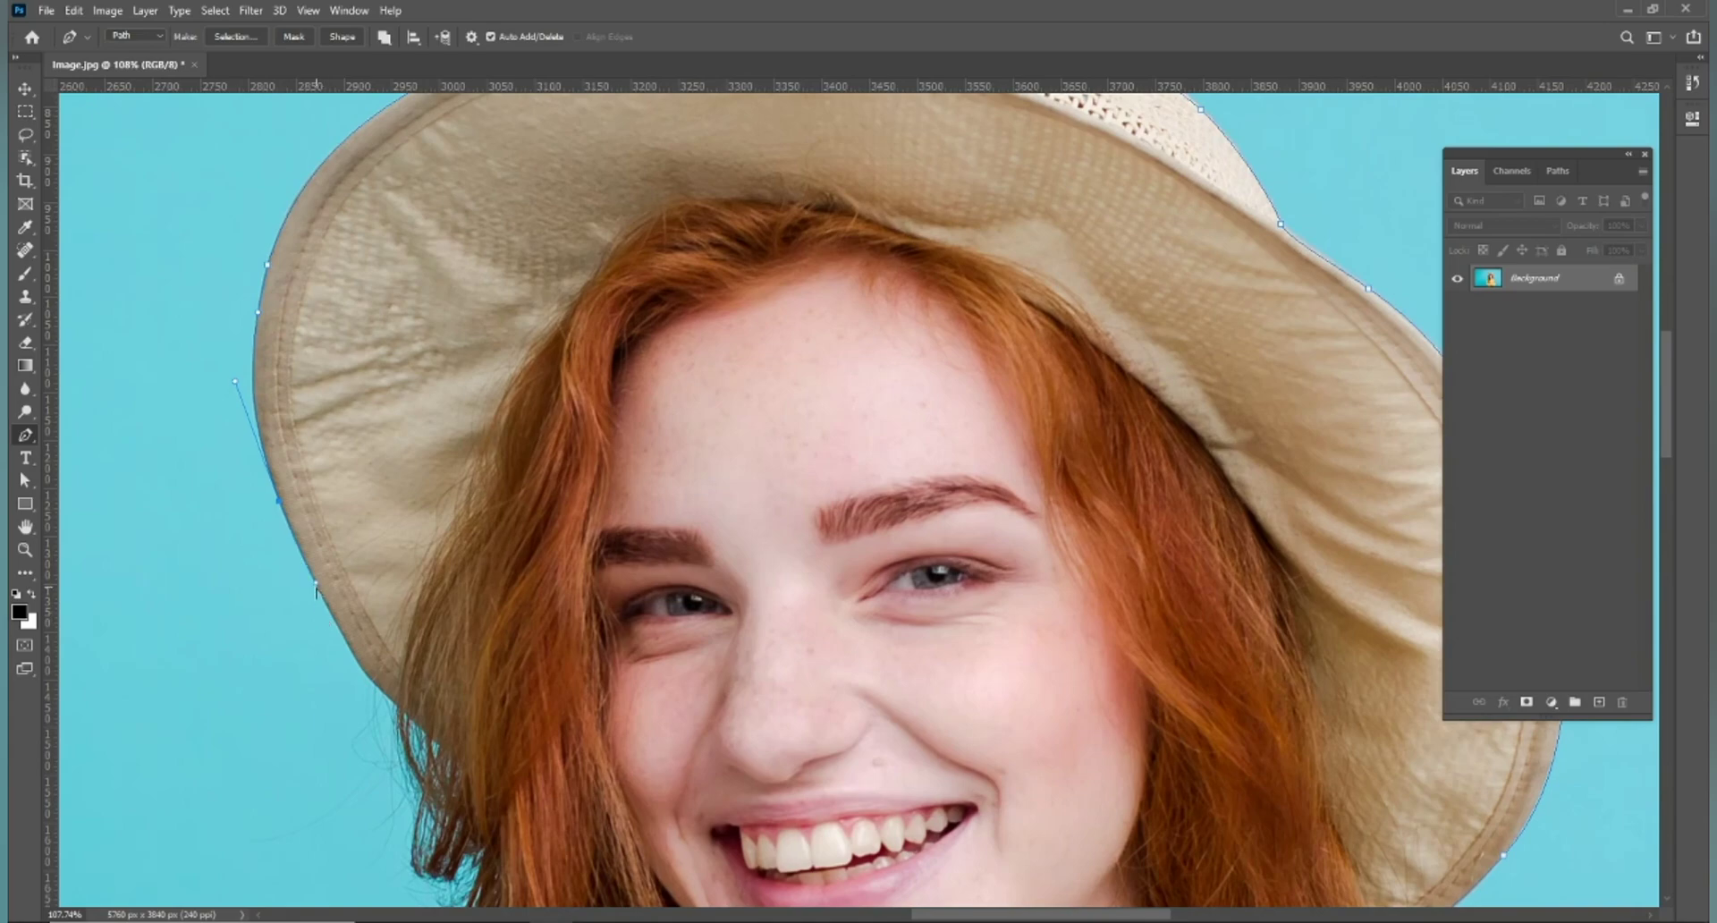
{"action": "scroll", "coordinate": [319, 591], "scroll_direction": "up", "scroll_amount": 5}
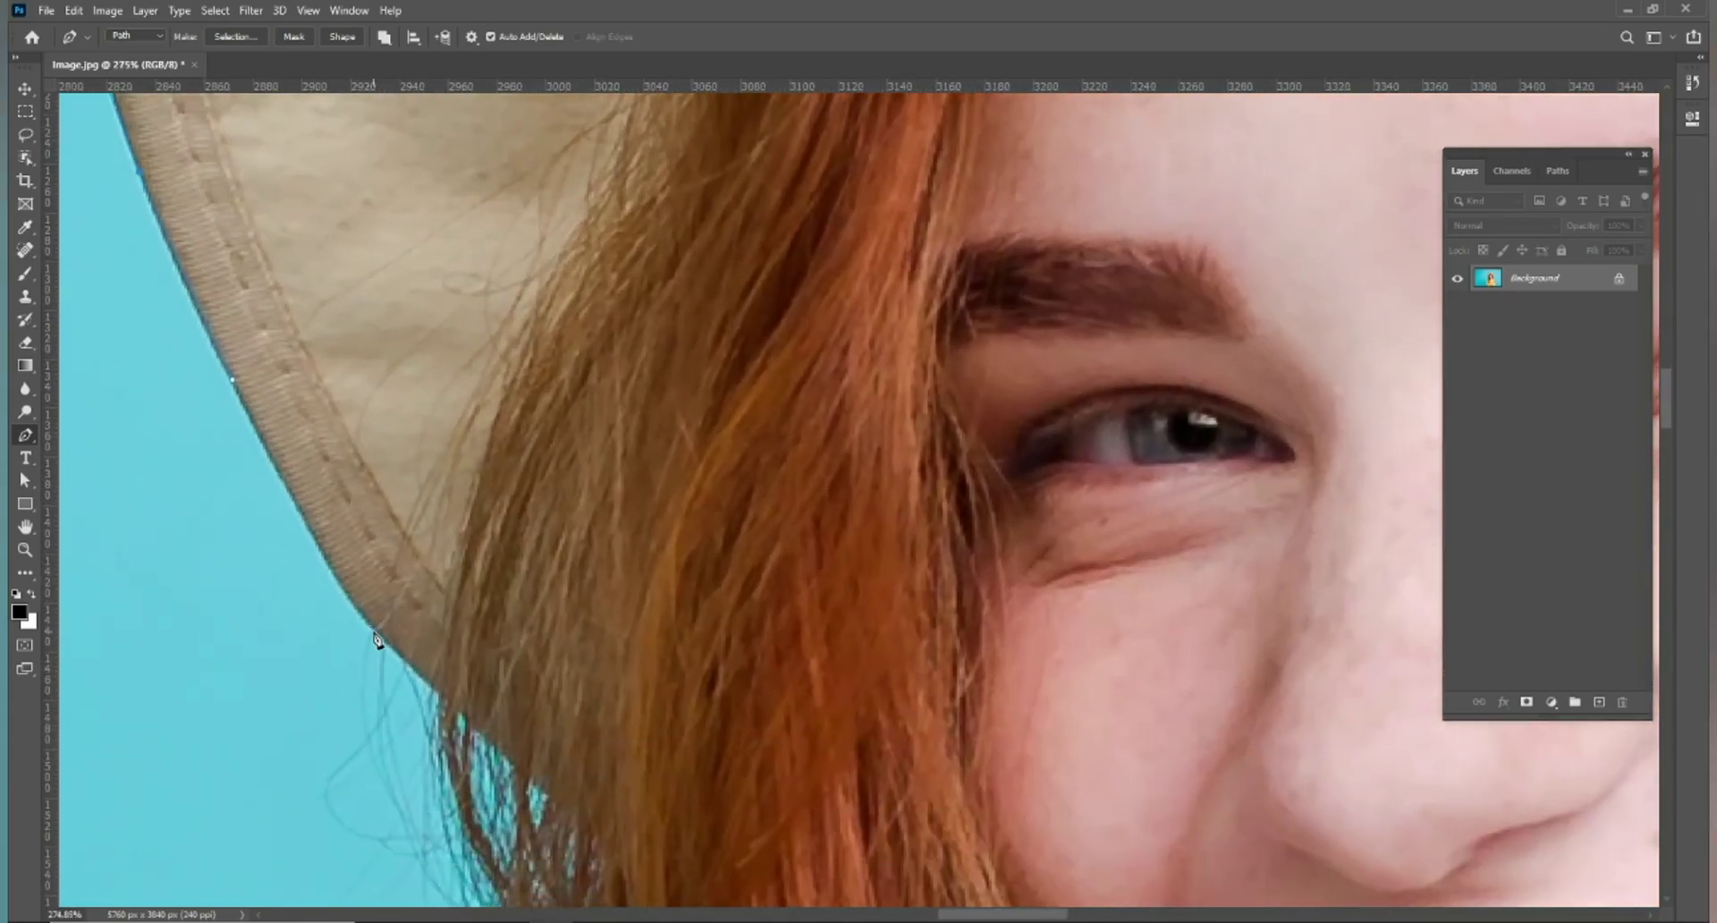
{"action": "scroll", "coordinate": [544, 640], "scroll_direction": "down", "scroll_amount": 3}
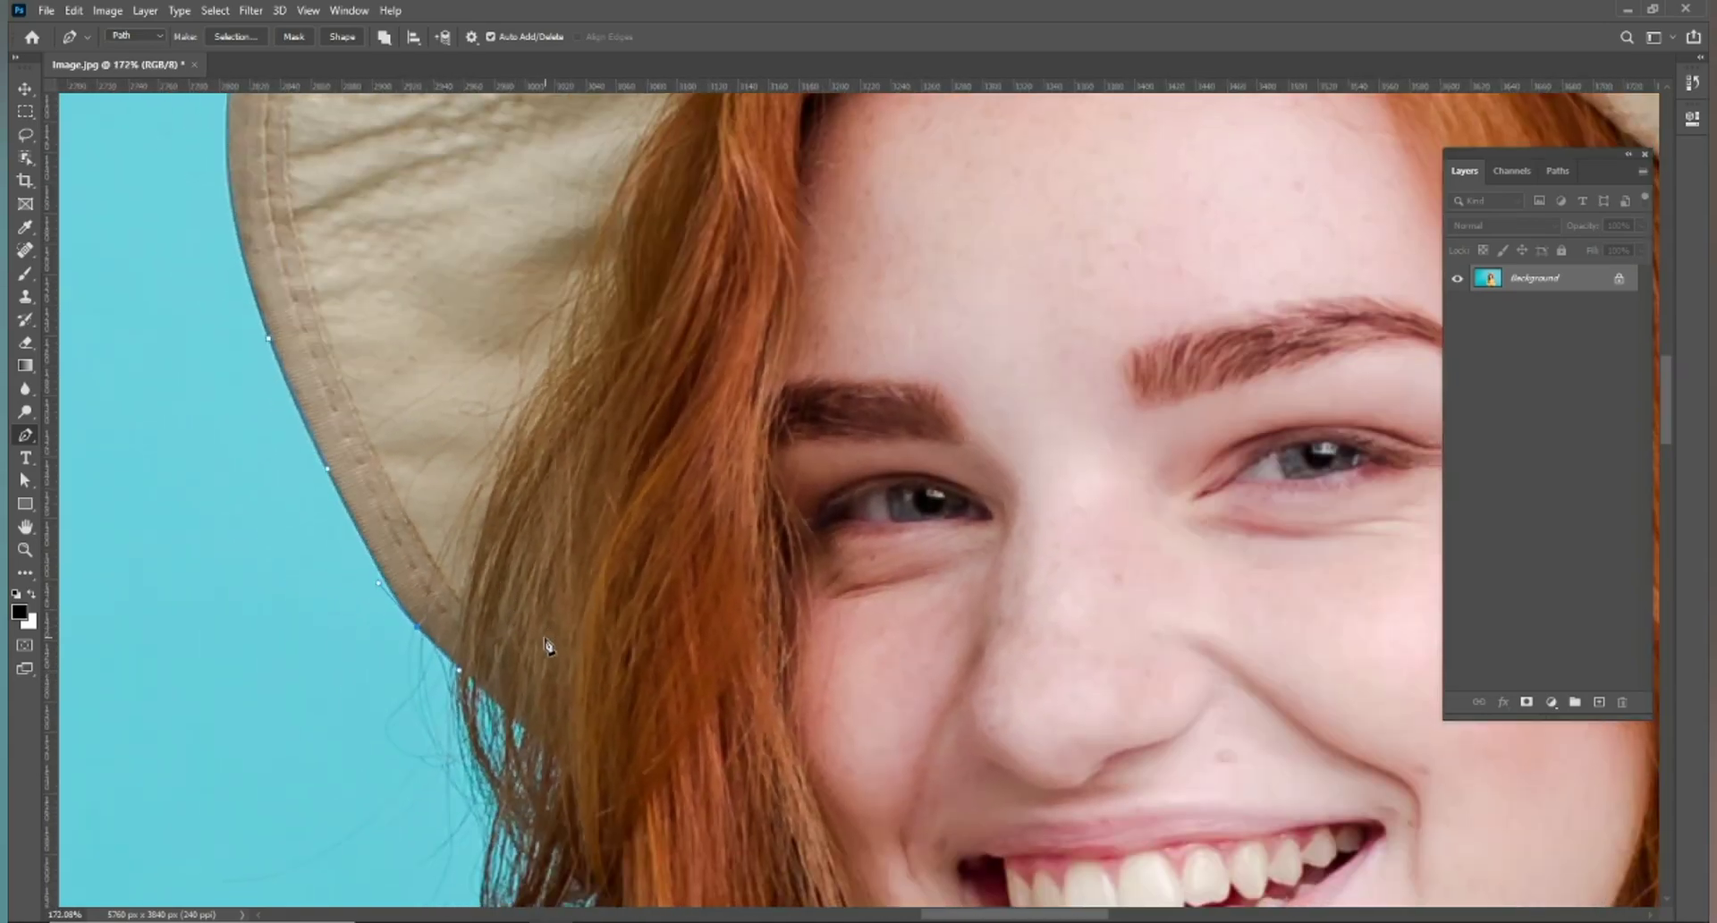
{"action": "scroll", "coordinate": [548, 633], "scroll_direction": "down", "scroll_amount": 2}
{"action": "left_click_drag", "start_coordinate": [548, 633], "coordinate": [541, 396]}
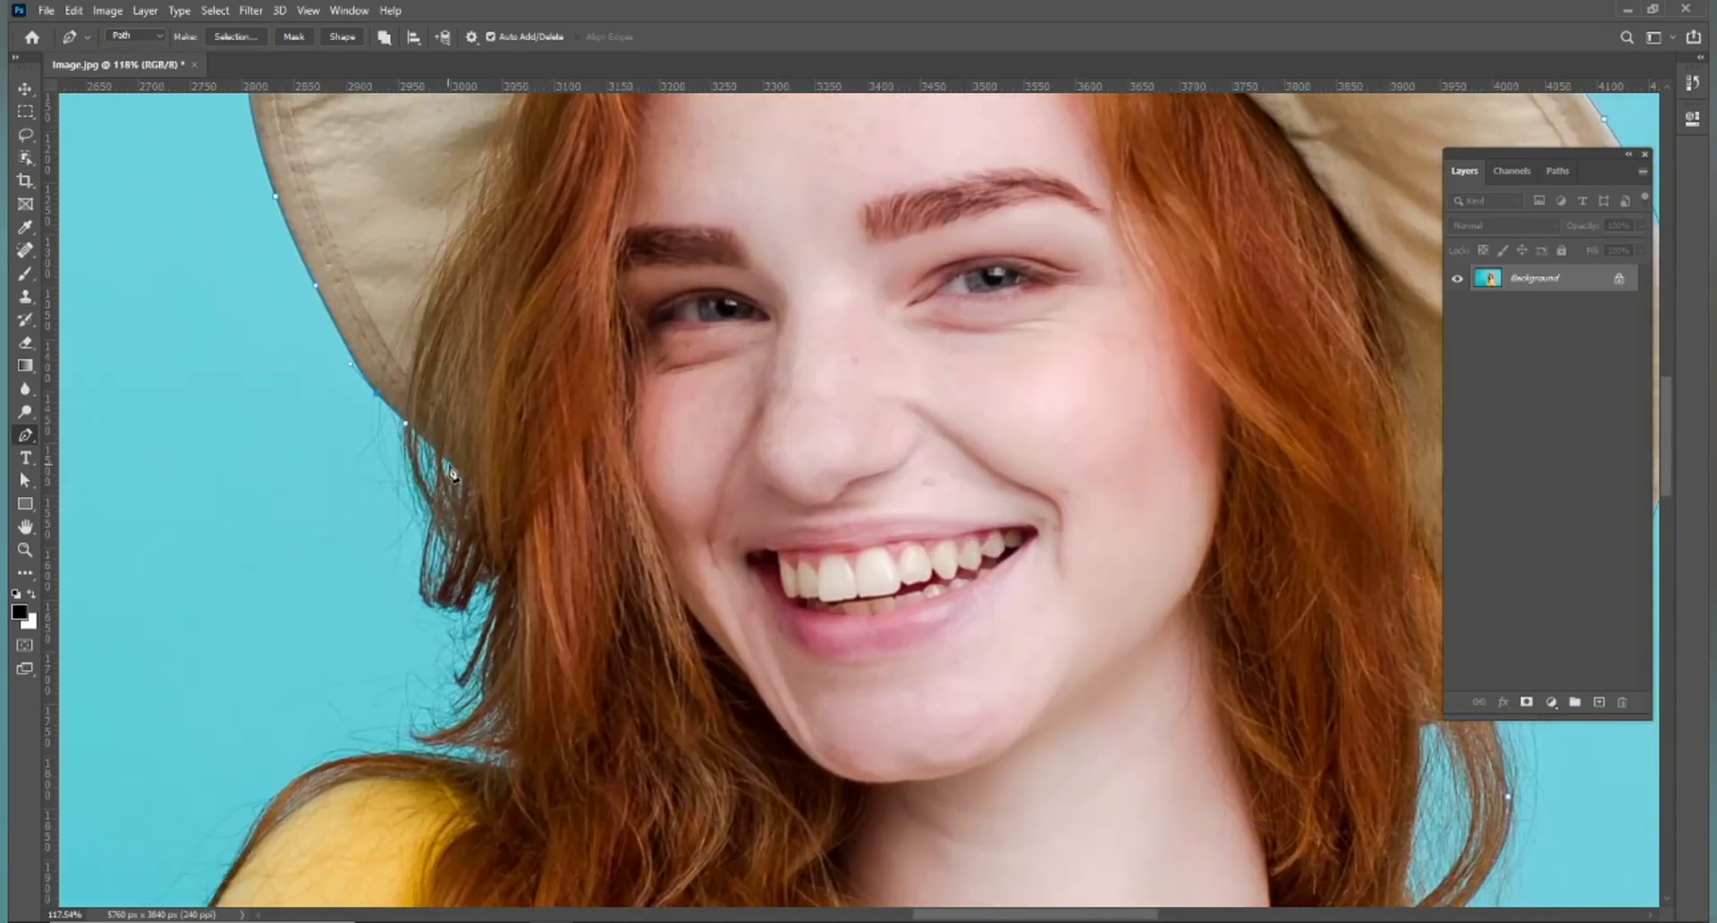
Trace the path down the left hair edge to the shoulder.
{"action": "left_click", "coordinate": [446, 464]}
{"action": "mouse_move", "coordinate": [491, 701]}
{"action": "left_mouse_down"}
{"action": "mouse_move", "coordinate": [489, 734]}
{"action": "mouse_move", "coordinate": [378, 744]}
{"action": "mouse_move", "coordinate": [694, 441]}
{"action": "left_mouse_up"}
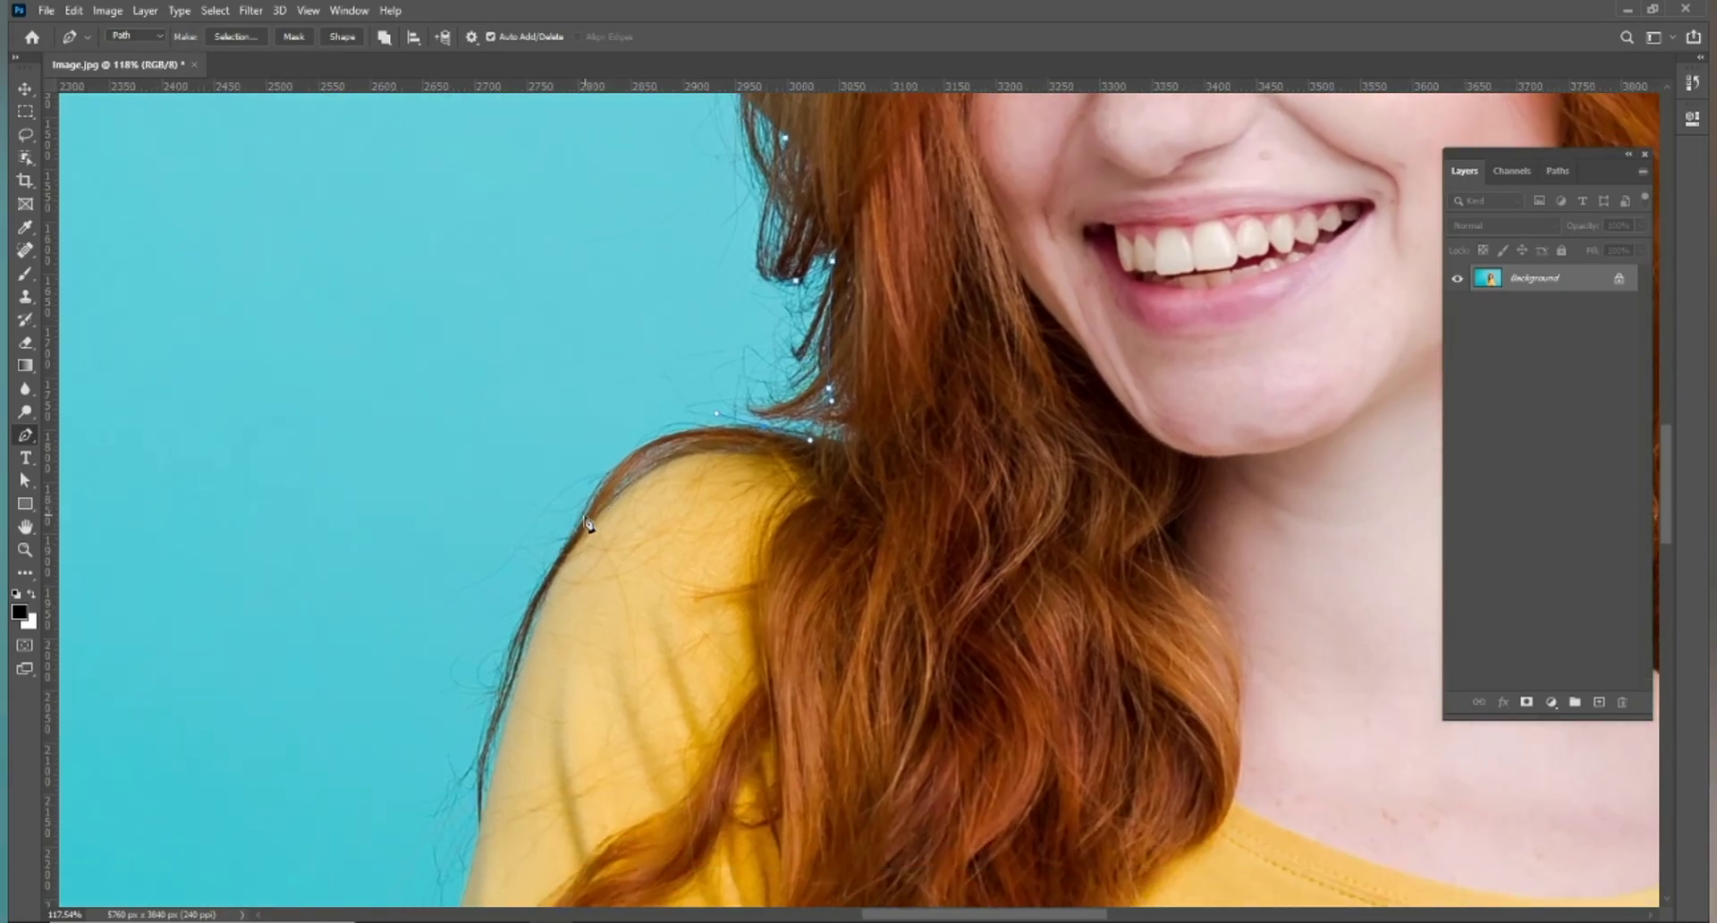
{"action": "scroll", "coordinate": [605, 498], "scroll_direction": "down", "scroll_amount": 3}
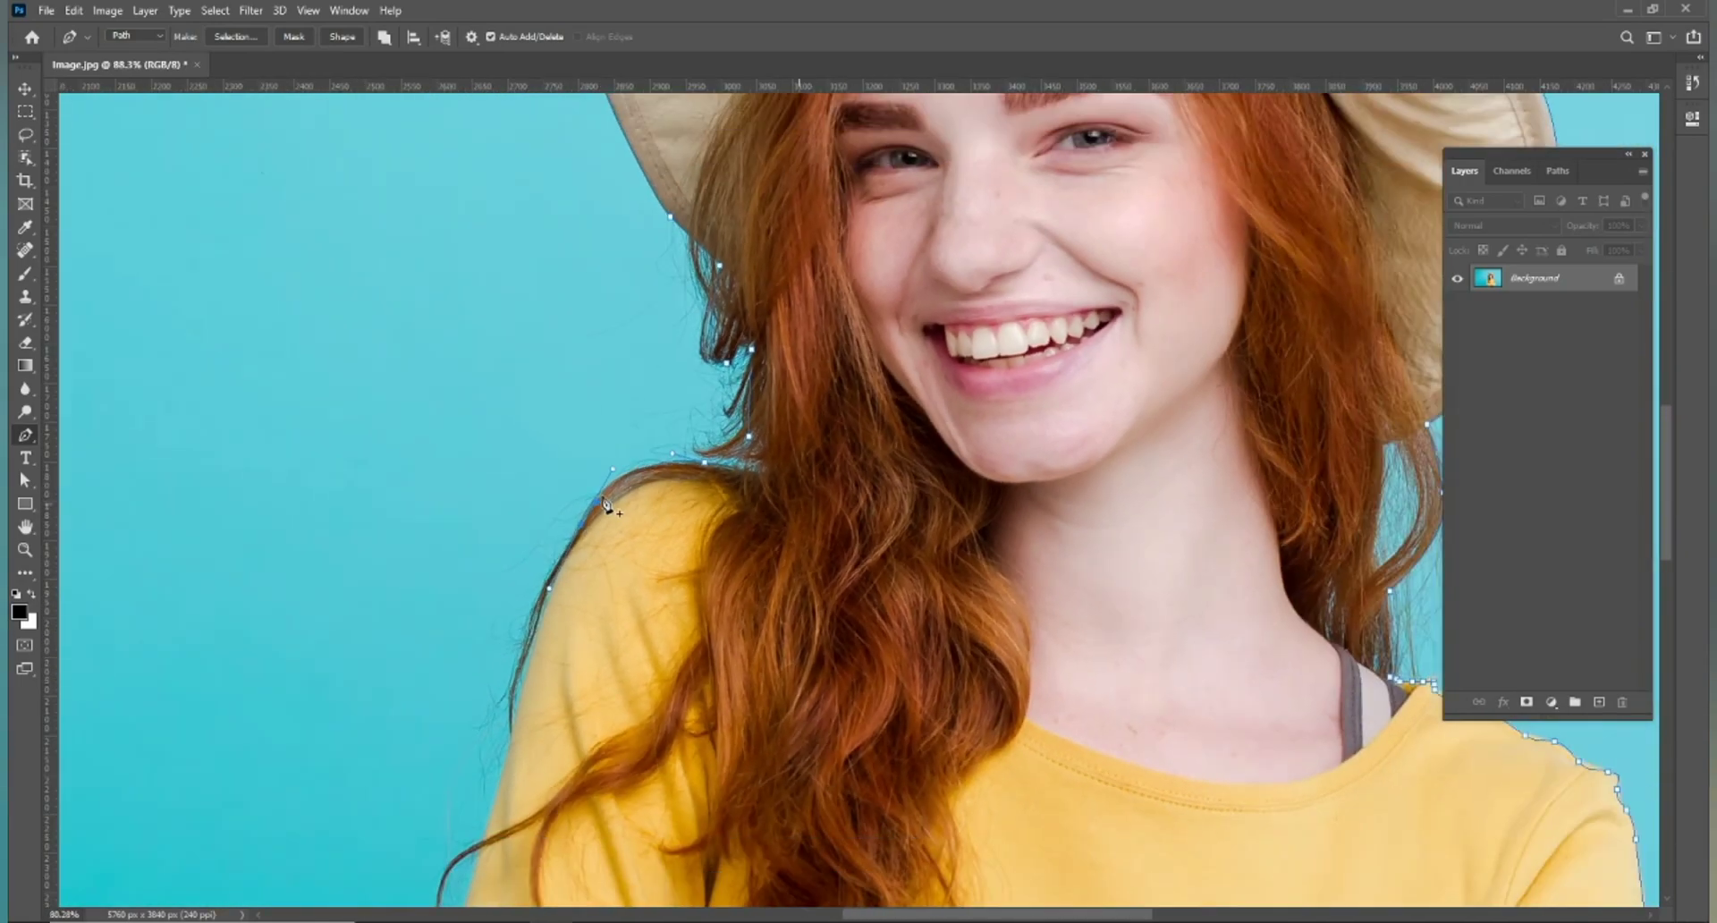
{"action": "scroll", "coordinate": [633, 402], "scroll_direction": "up", "scroll_amount": 2}
{"action": "scroll", "coordinate": [544, 485], "scroll_direction": "up", "scroll_amount": 1}
{"action": "scroll", "coordinate": [543, 486], "scroll_direction": "up", "scroll_amount": 2}
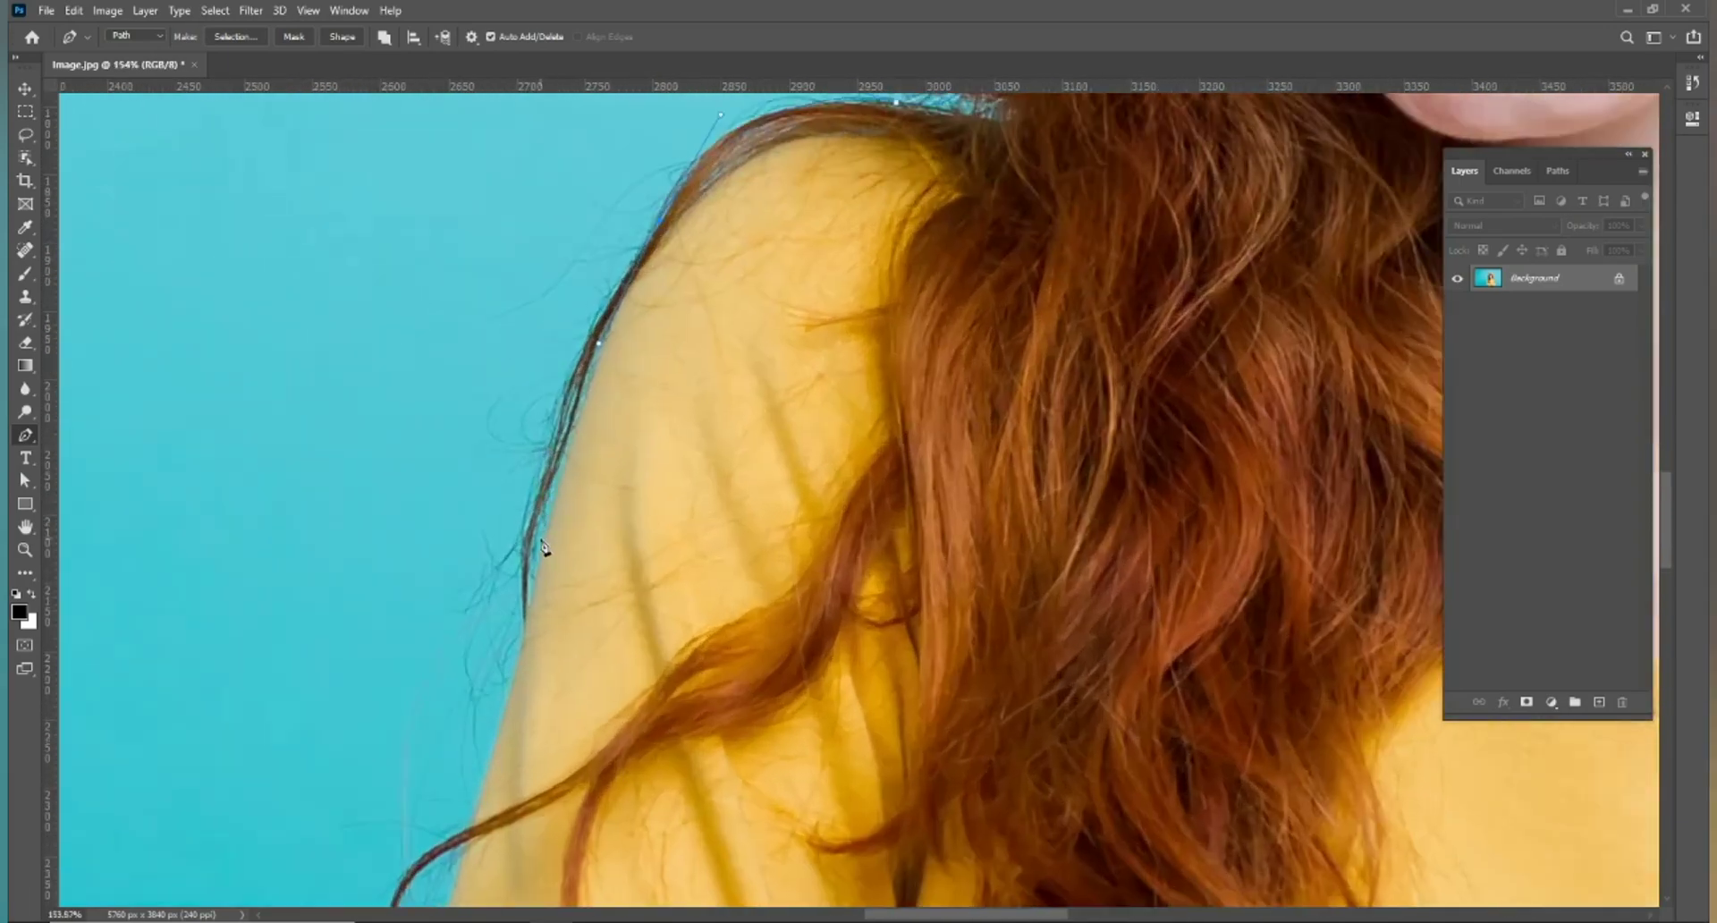
{"action": "left_click_drag", "start_coordinate": [543, 554], "coordinate": [507, 648]}
{"action": "left_click_drag", "start_coordinate": [491, 769], "coordinate": [483, 799]}
{"action": "scroll", "coordinate": [477, 815], "scroll_direction": "down", "scroll_amount": 2}
{"action": "scroll", "coordinate": [529, 671], "scroll_direction": "down", "scroll_amount": 2}
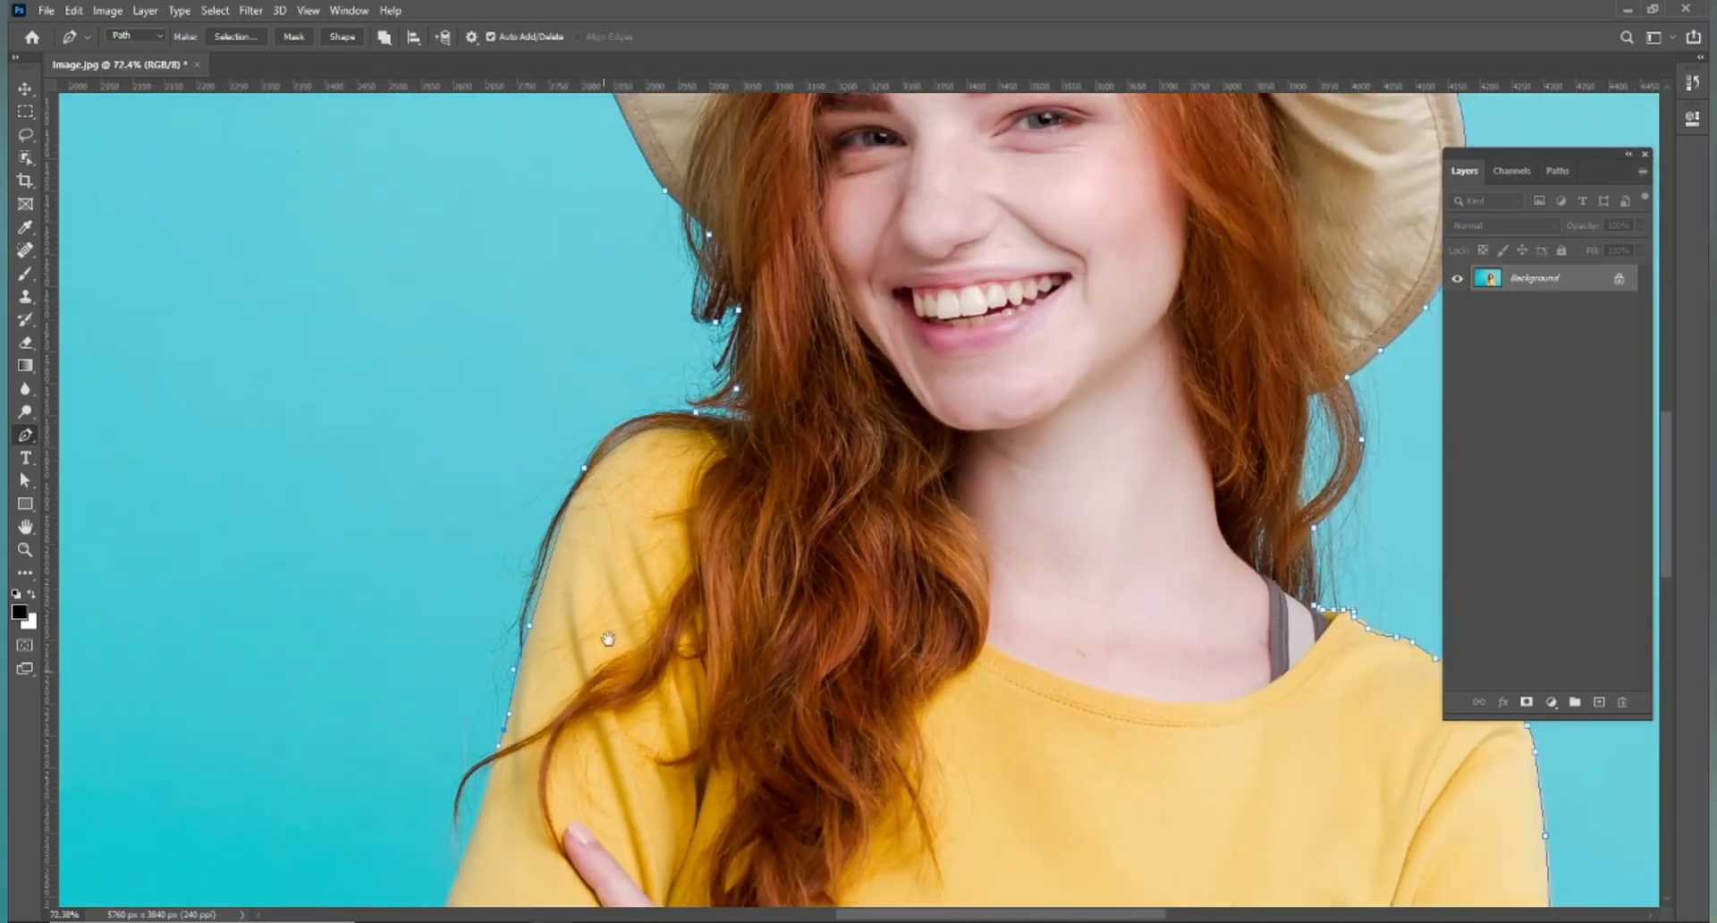
Continue down the left shoulder and arm, around the elbow and along the forearm.
{"action": "left_click_drag", "start_coordinate": [606, 642], "coordinate": [659, 315]}
{"action": "mouse_move", "coordinate": [547, 456]}
{"action": "left_mouse_down"}
{"action": "mouse_move", "coordinate": [542, 478]}
{"action": "mouse_move", "coordinate": [468, 441]}
{"action": "left_mouse_up"}
{"action": "left_click", "coordinate": [482, 382]}
{"action": "left_click", "coordinate": [469, 463]}
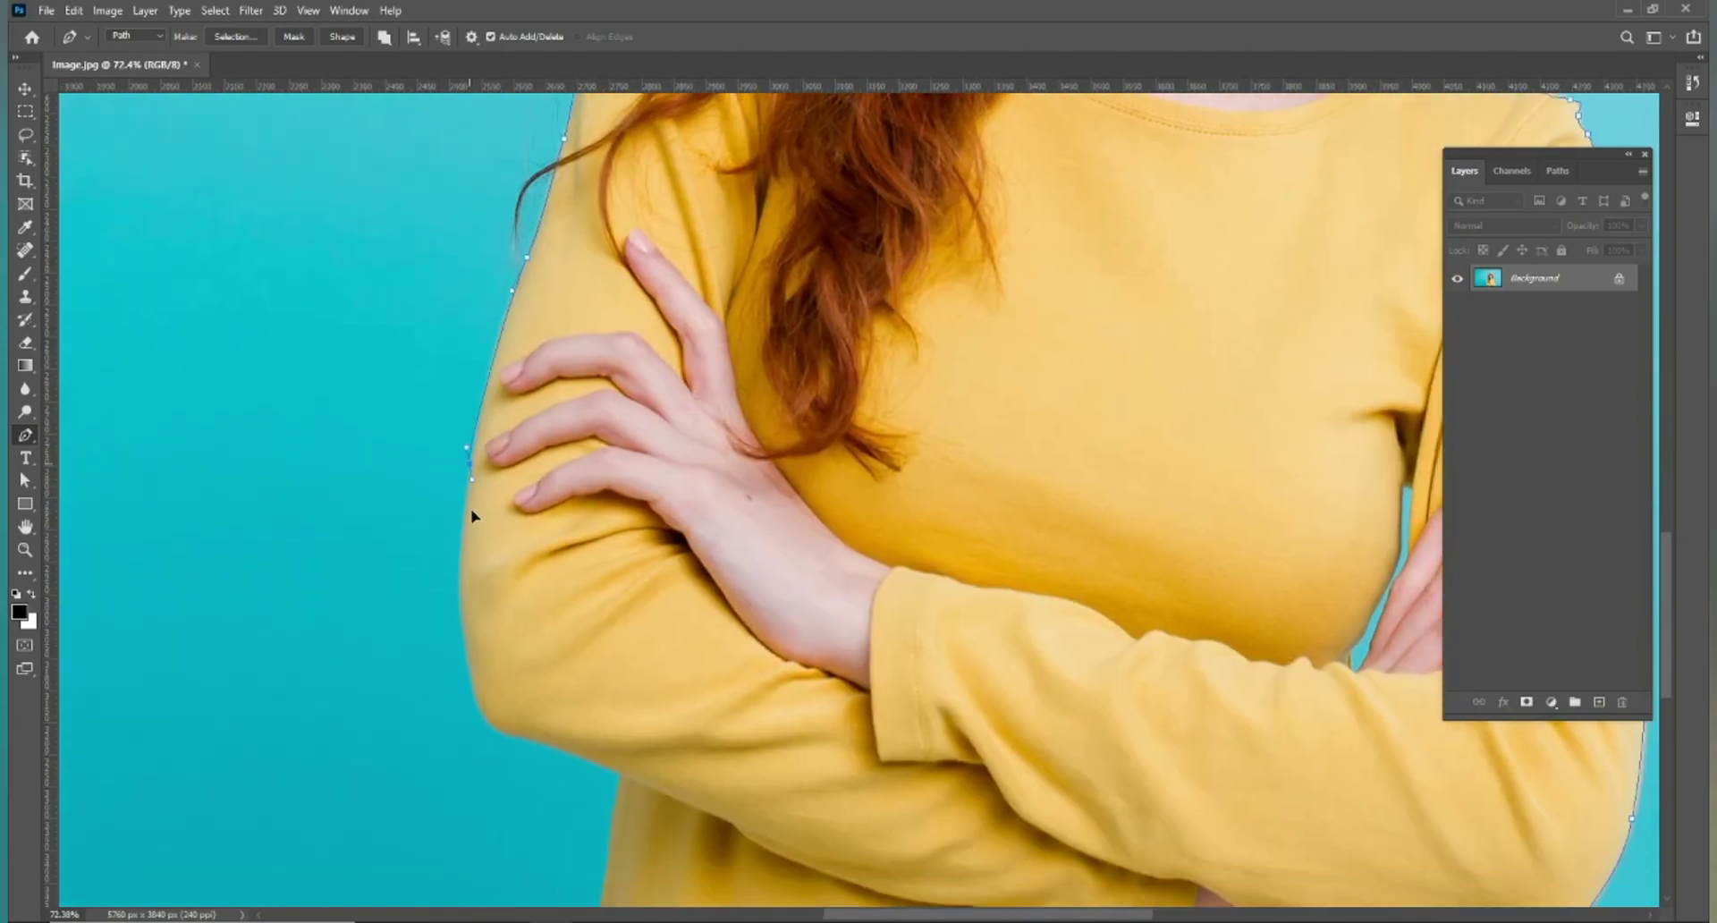
{"action": "left_click_drag", "start_coordinate": [454, 544], "coordinate": [451, 556]}
{"action": "scroll", "coordinate": [463, 538], "scroll_direction": "up", "scroll_amount": 4}
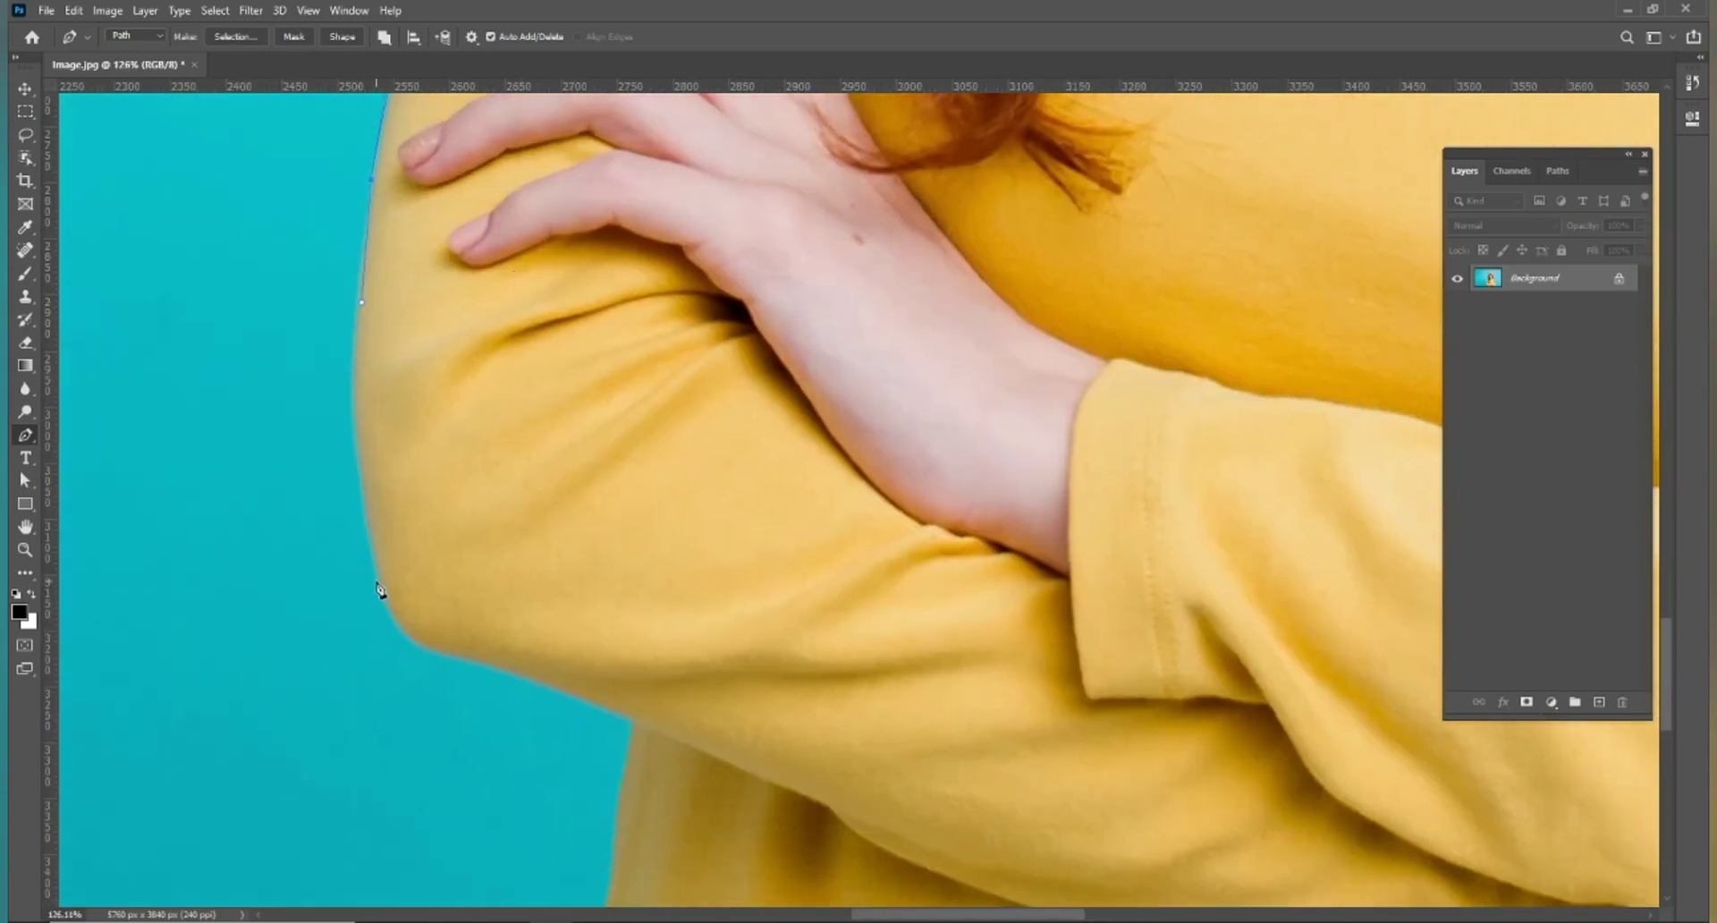
{"action": "left_click_drag", "start_coordinate": [377, 581], "coordinate": [411, 712]}
{"action": "left_click_drag", "start_coordinate": [473, 662], "coordinate": [525, 680]}
Extend the path down her waist to the photo's bottom edge.
{"action": "left_click", "coordinate": [631, 760]}
{"action": "scroll", "coordinate": [625, 593], "scroll_direction": "down", "scroll_amount": 2}
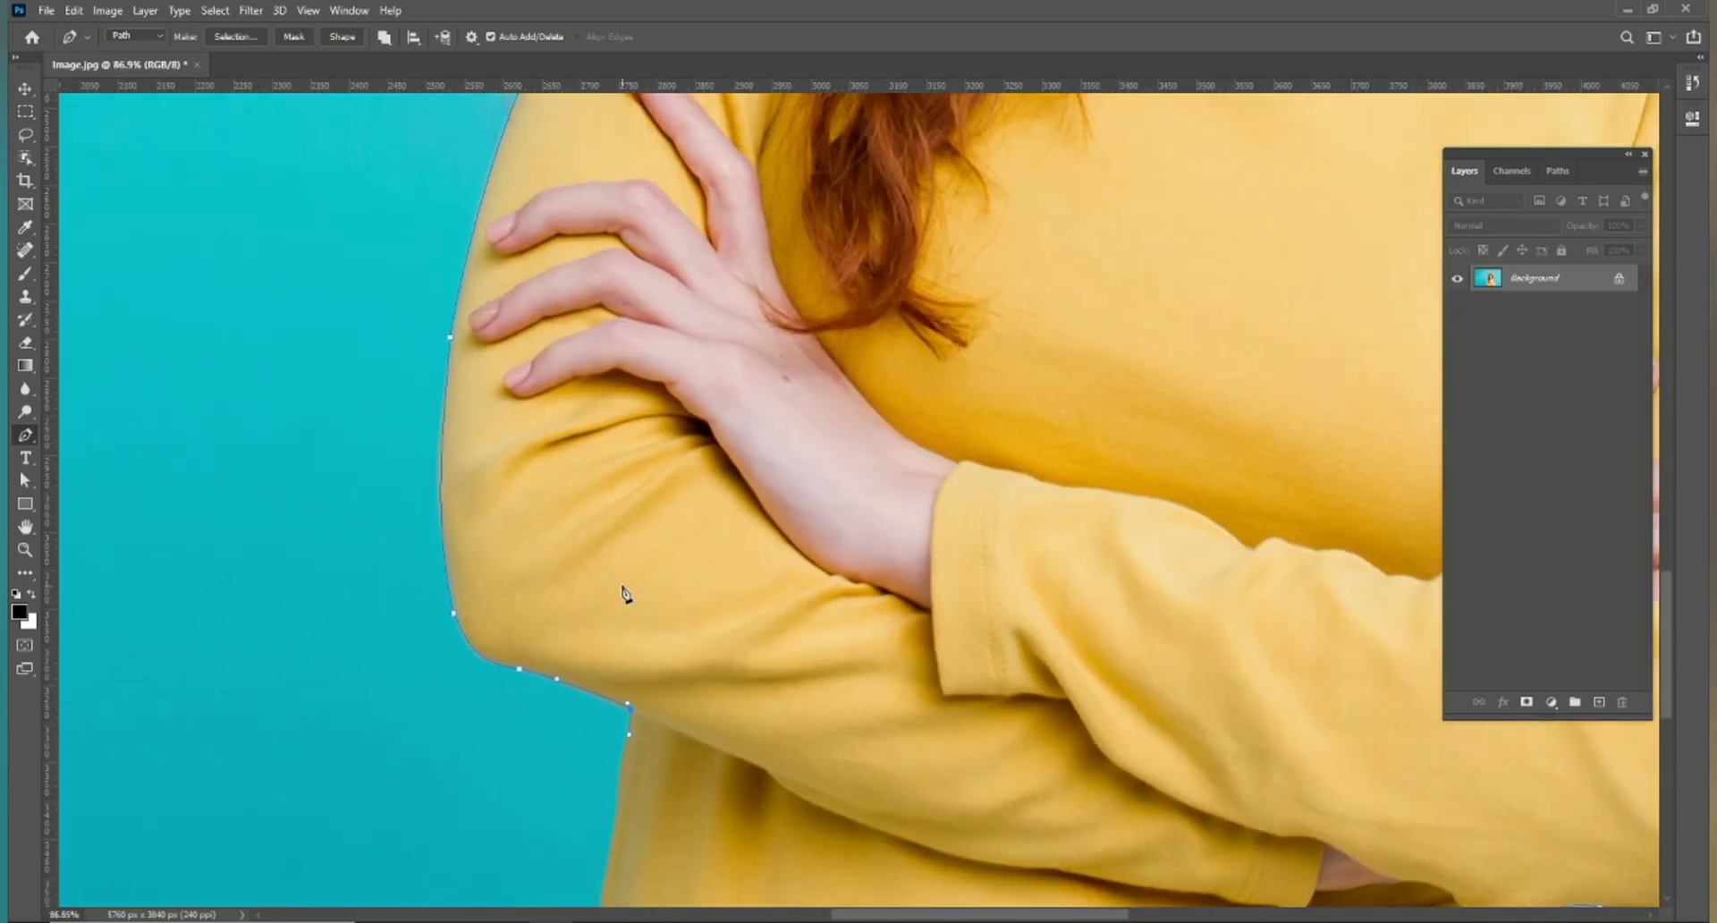
{"action": "scroll", "coordinate": [736, 659], "scroll_direction": "down", "scroll_amount": 1}
{"action": "scroll", "coordinate": [727, 173], "scroll_direction": "down", "scroll_amount": 5}
{"action": "scroll", "coordinate": [623, 300], "scroll_direction": "up", "scroll_amount": 1}
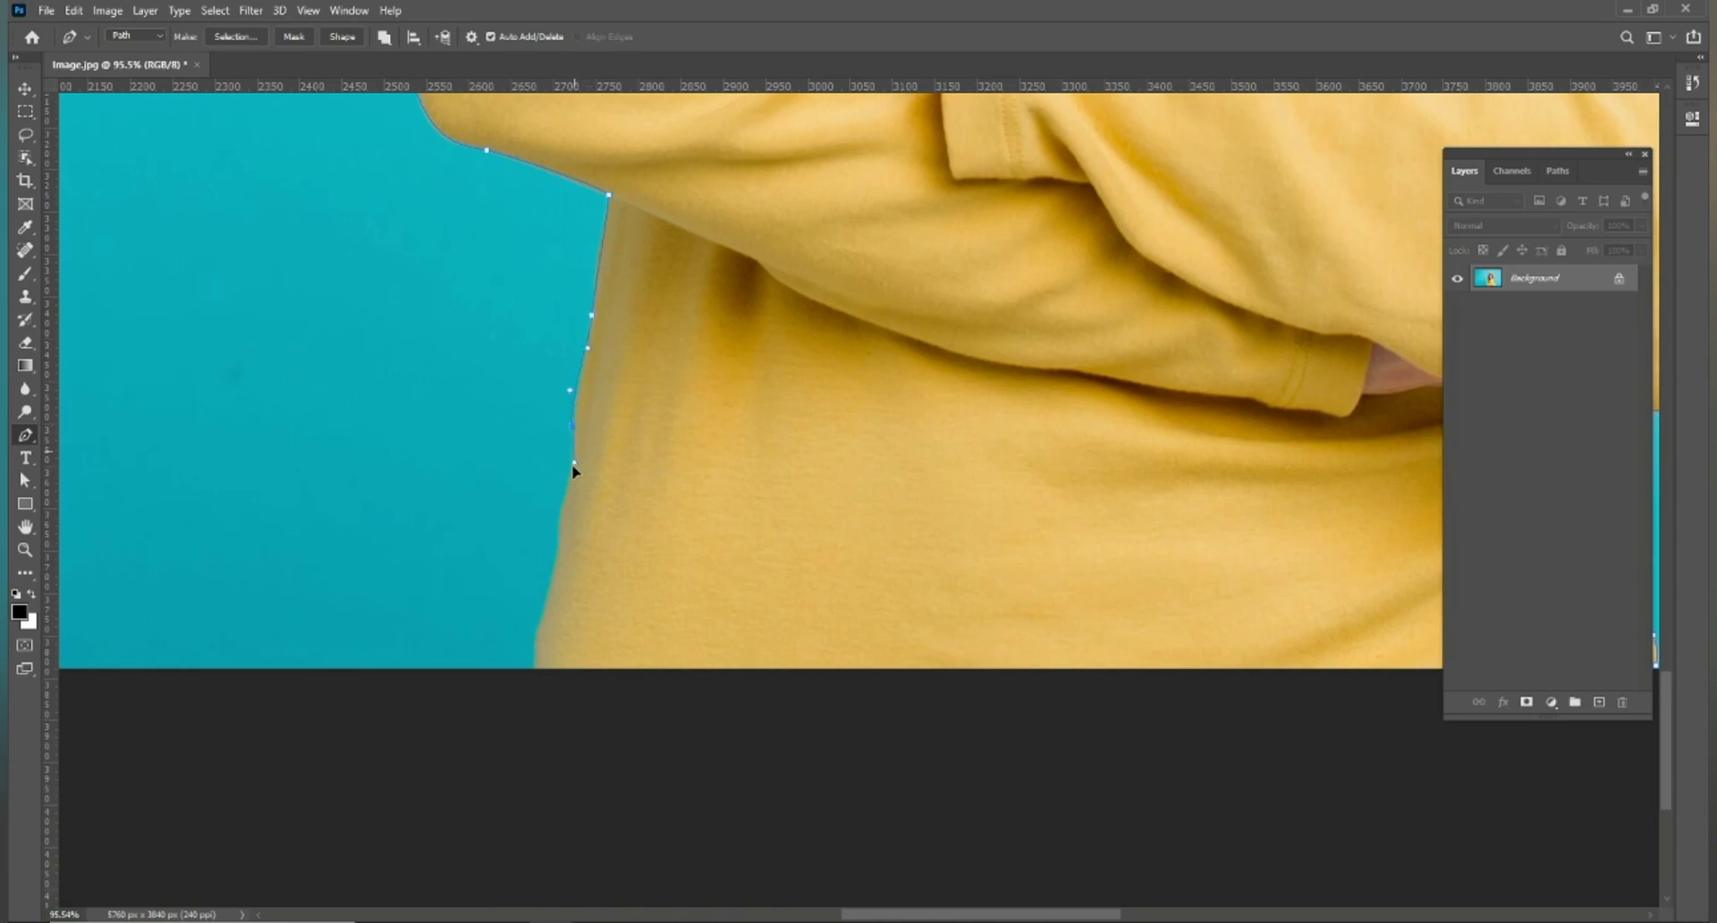
{"action": "left_click_drag", "start_coordinate": [568, 500], "coordinate": [563, 513]}
{"action": "left_click", "coordinate": [536, 636]}
{"action": "scroll", "coordinate": [539, 674], "scroll_direction": "down", "scroll_amount": 2}
{"action": "left_click", "coordinate": [540, 663]}
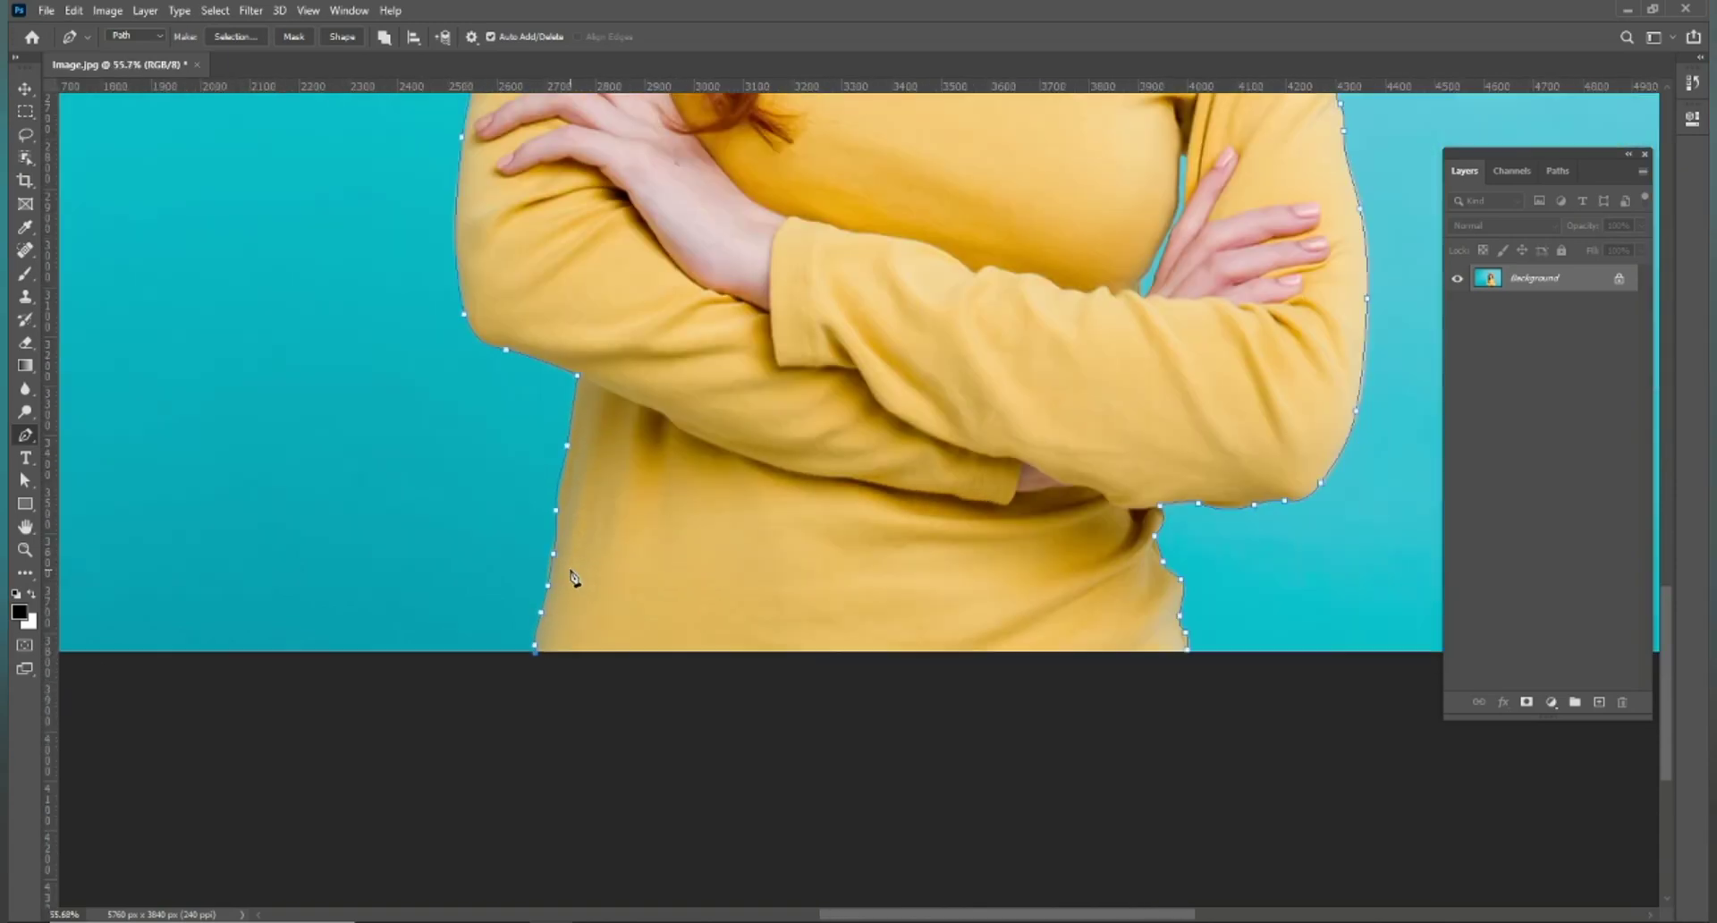
Close the outline along the bottom of the image and bring up the path's context menu.
{"action": "scroll", "coordinate": [537, 637], "scroll_direction": "down", "scroll_amount": 4}
{"action": "scroll", "coordinate": [965, 635], "scroll_direction": "down", "scroll_amount": 3}
{"action": "left_click", "coordinate": [1040, 633]}
{"action": "left_click_drag", "start_coordinate": [1054, 480], "coordinate": [828, 679]}
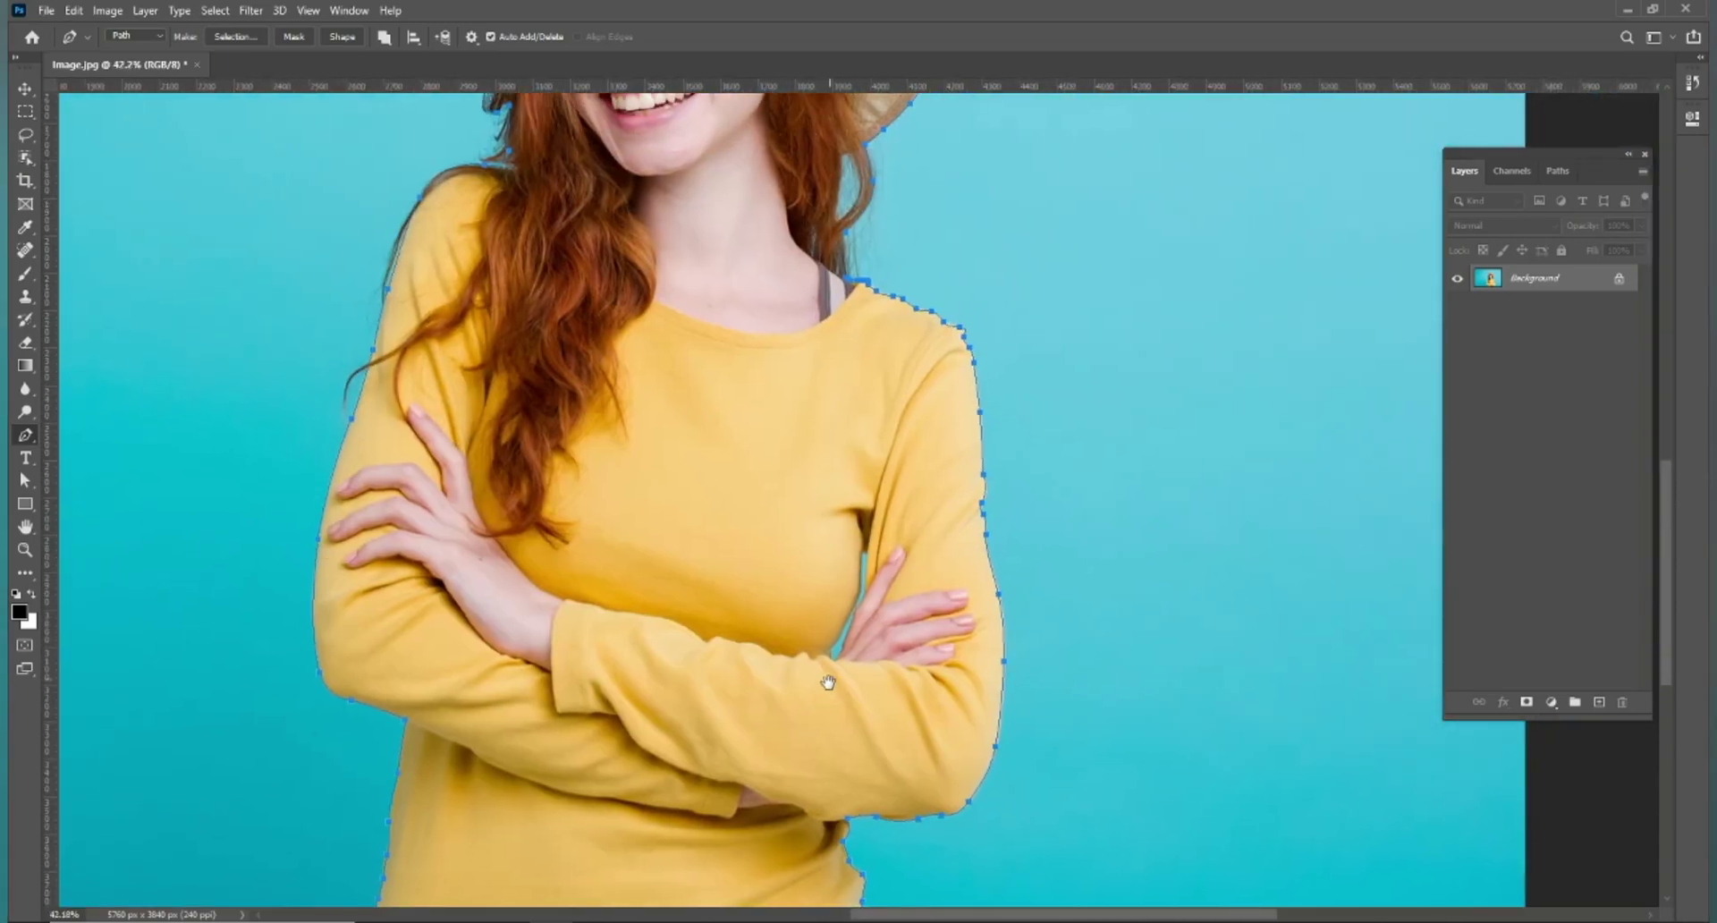
{"action": "right_click", "coordinate": [778, 460]}
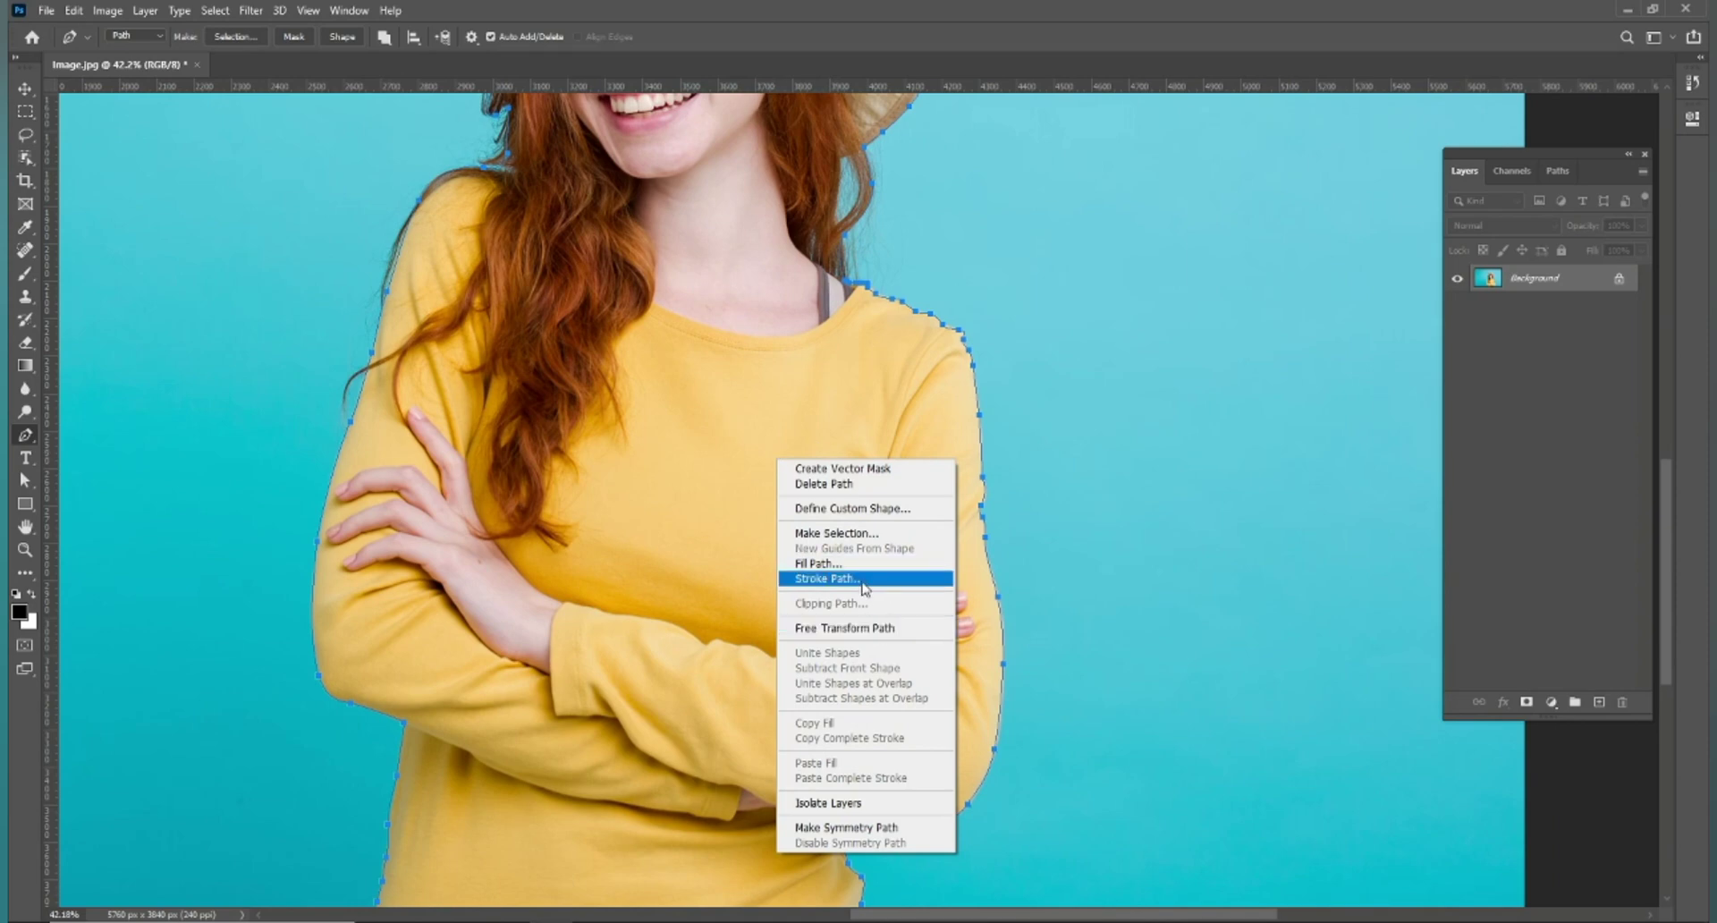
Dismiss the path menu and outline the small teal gap between her hand and waist.
{"action": "left_click", "coordinate": [728, 542]}
{"action": "scroll", "coordinate": [854, 562], "scroll_direction": "up", "scroll_amount": 5}
{"action": "scroll", "coordinate": [848, 559], "scroll_direction": "up", "scroll_amount": 4}
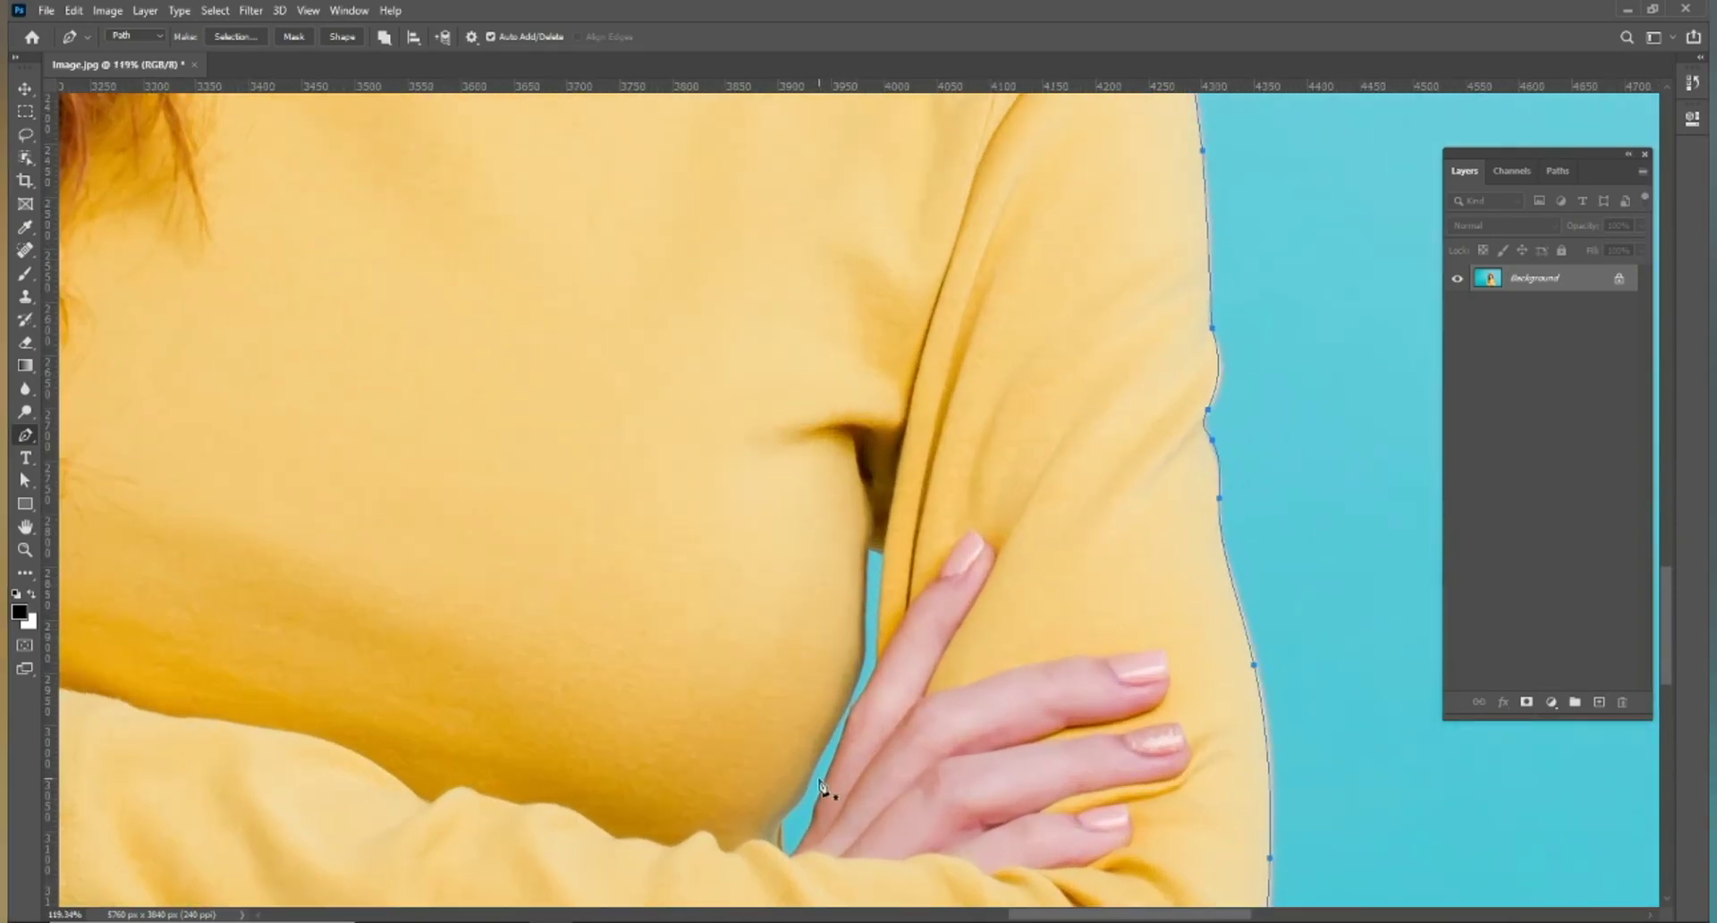
{"action": "scroll", "coordinate": [787, 857], "scroll_direction": "up", "scroll_amount": 4}
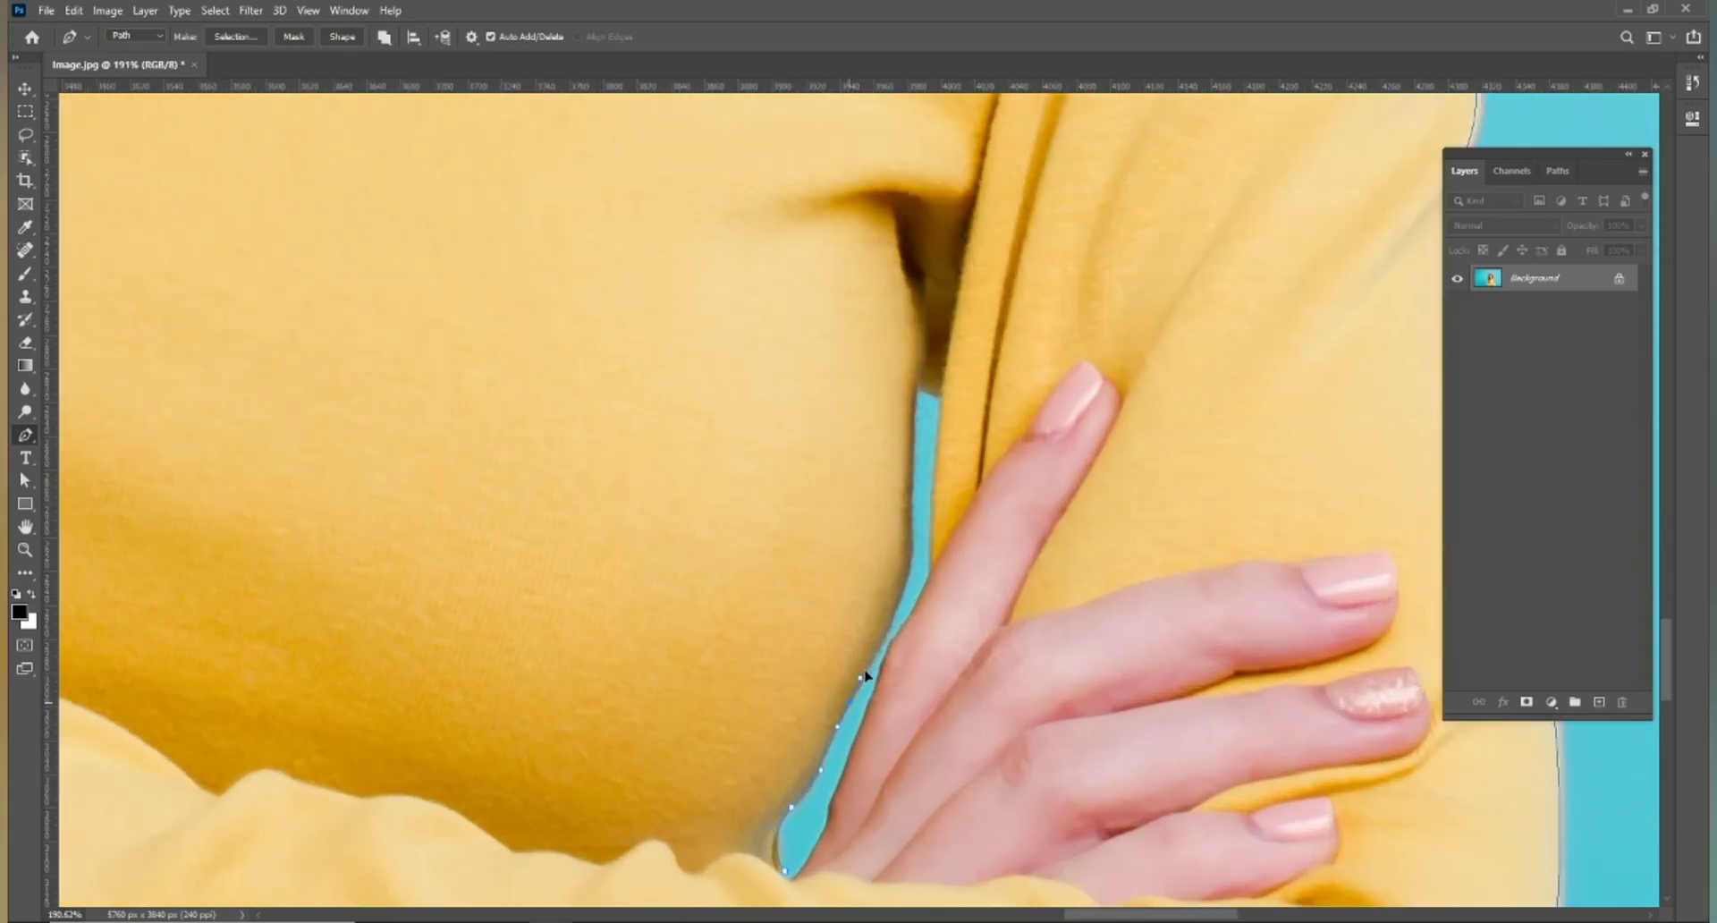
{"action": "left_click_drag", "start_coordinate": [914, 581], "coordinate": [913, 529]}
{"action": "left_click_drag", "start_coordinate": [874, 692], "coordinate": [864, 719]}
{"action": "scroll", "coordinate": [791, 878], "scroll_direction": "down", "scroll_amount": 10}
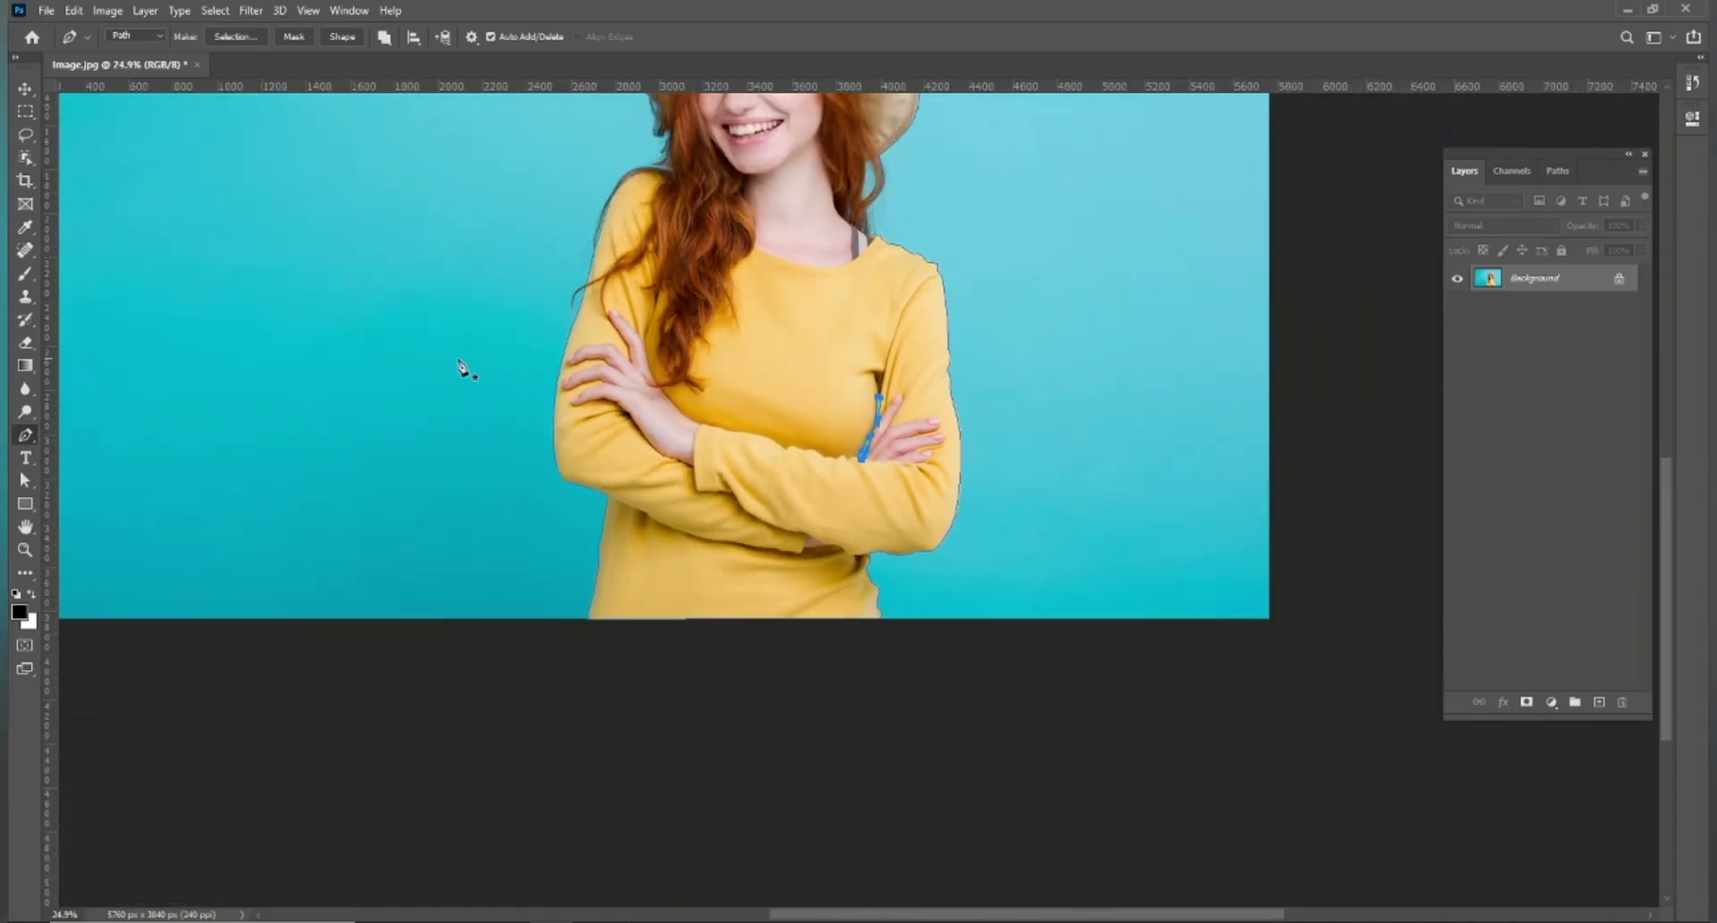
{"action": "scroll", "coordinate": [810, 322], "scroll_direction": "down", "scroll_amount": 1}
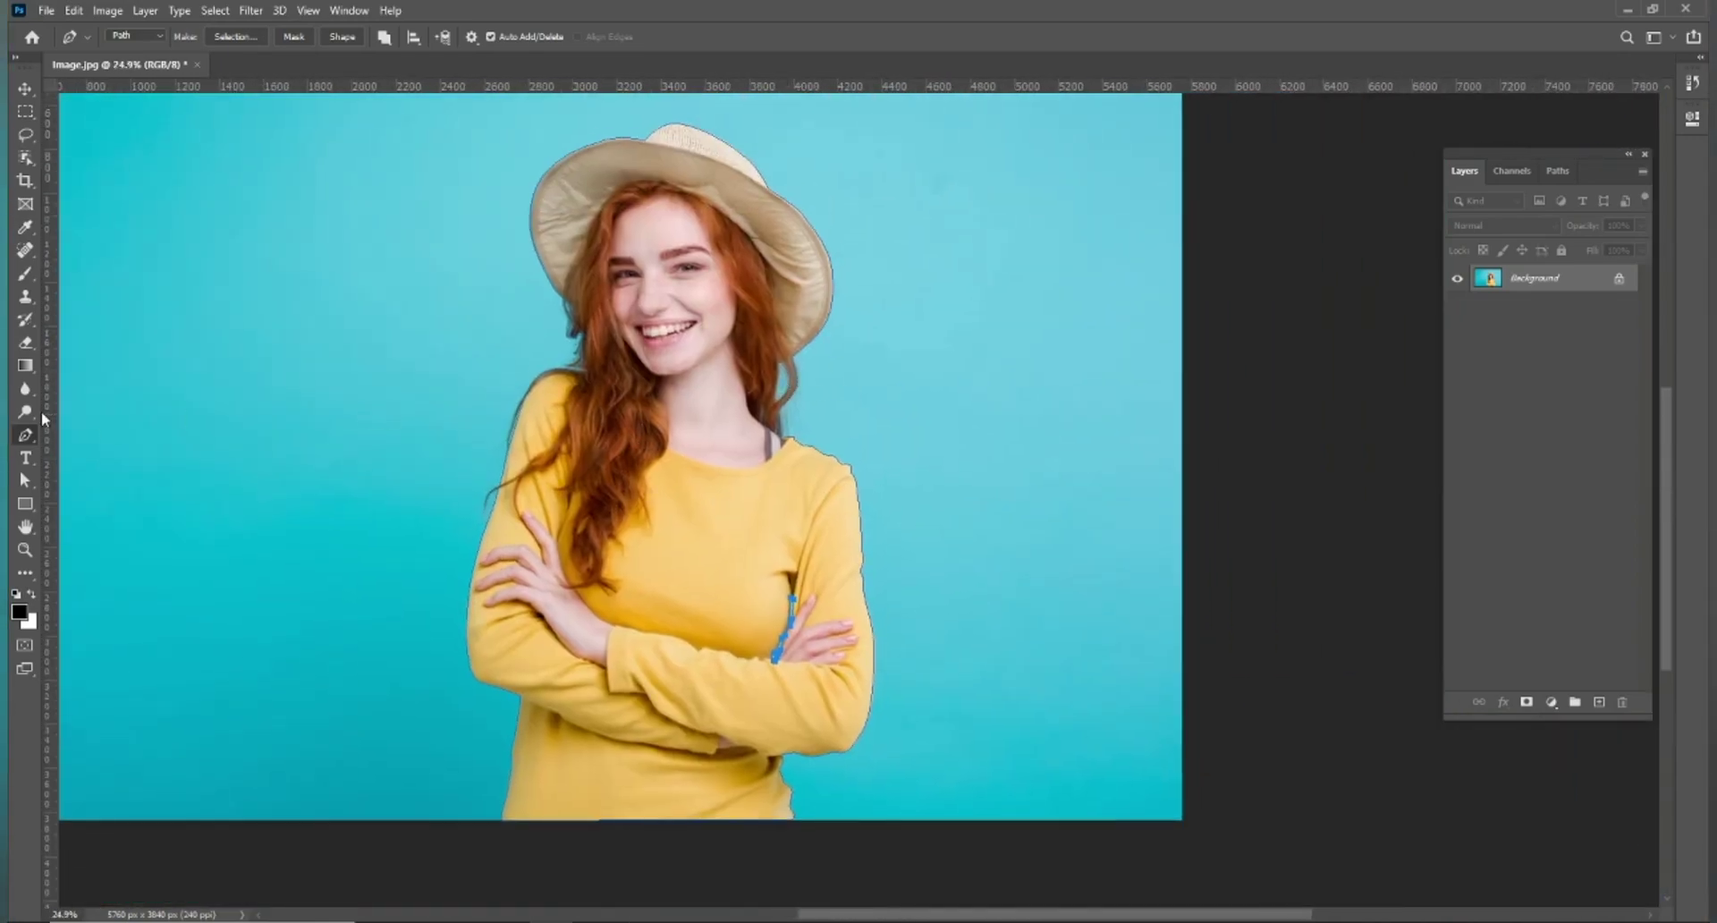
Make a 1 px feathered selection from the outline and add it as Layer 0's mask.
{"action": "left_click", "coordinate": [25, 480]}
{"action": "left_click", "coordinate": [796, 440]}
{"action": "right_click", "coordinate": [733, 366]}
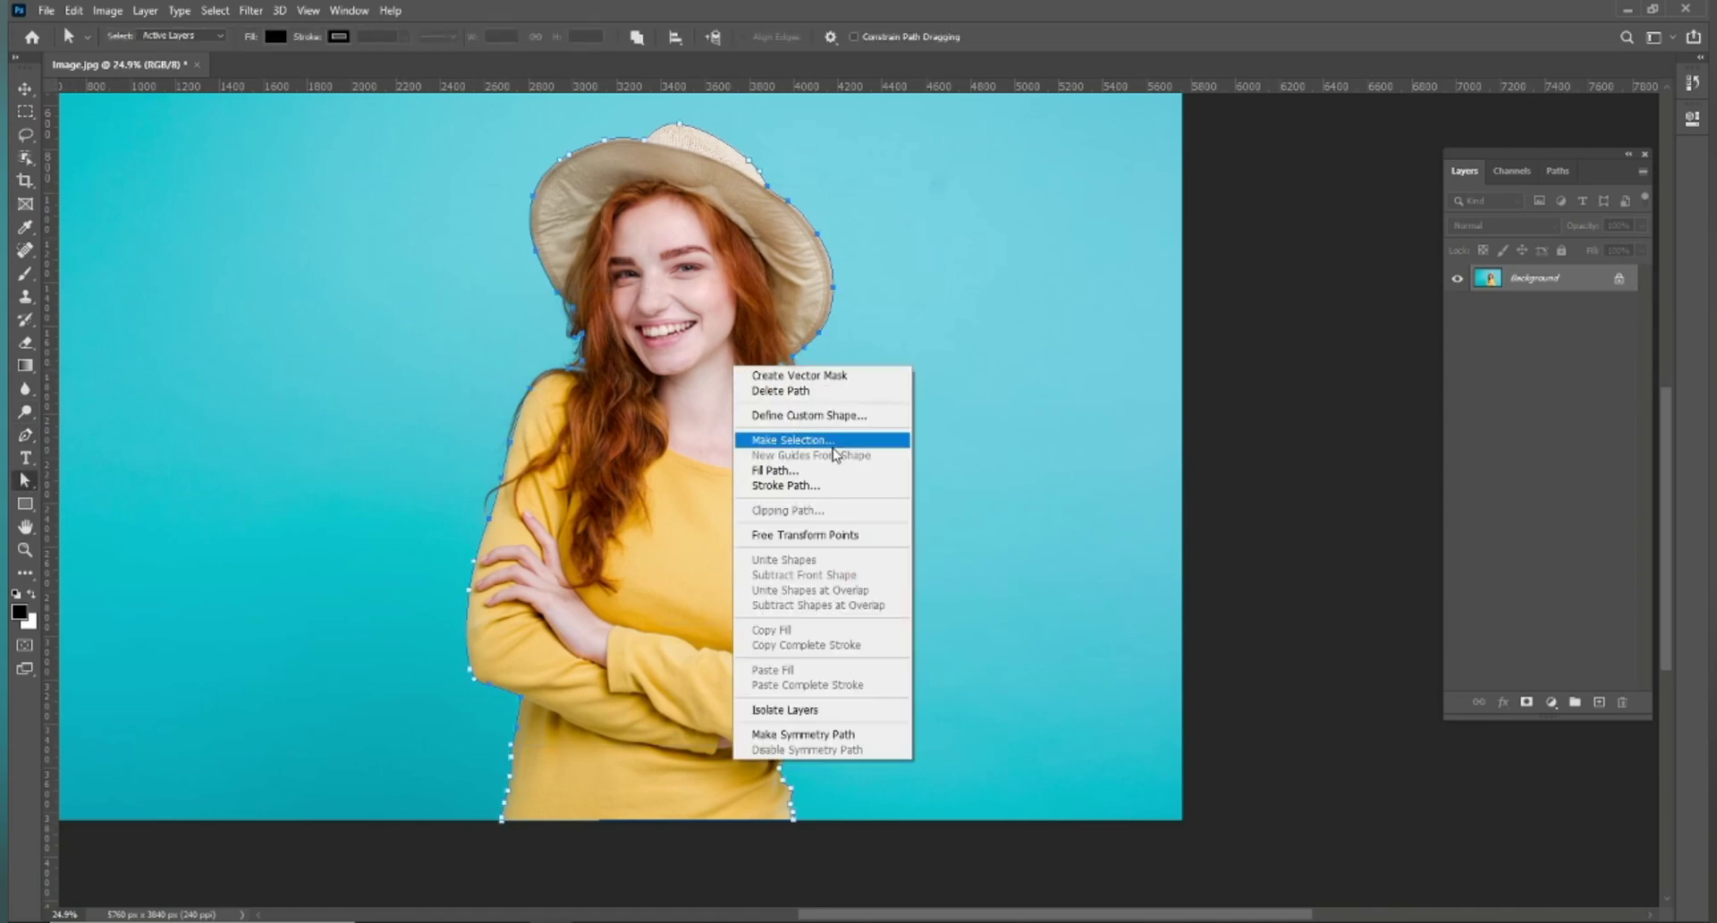
{"action": "left_click", "coordinate": [800, 440]}
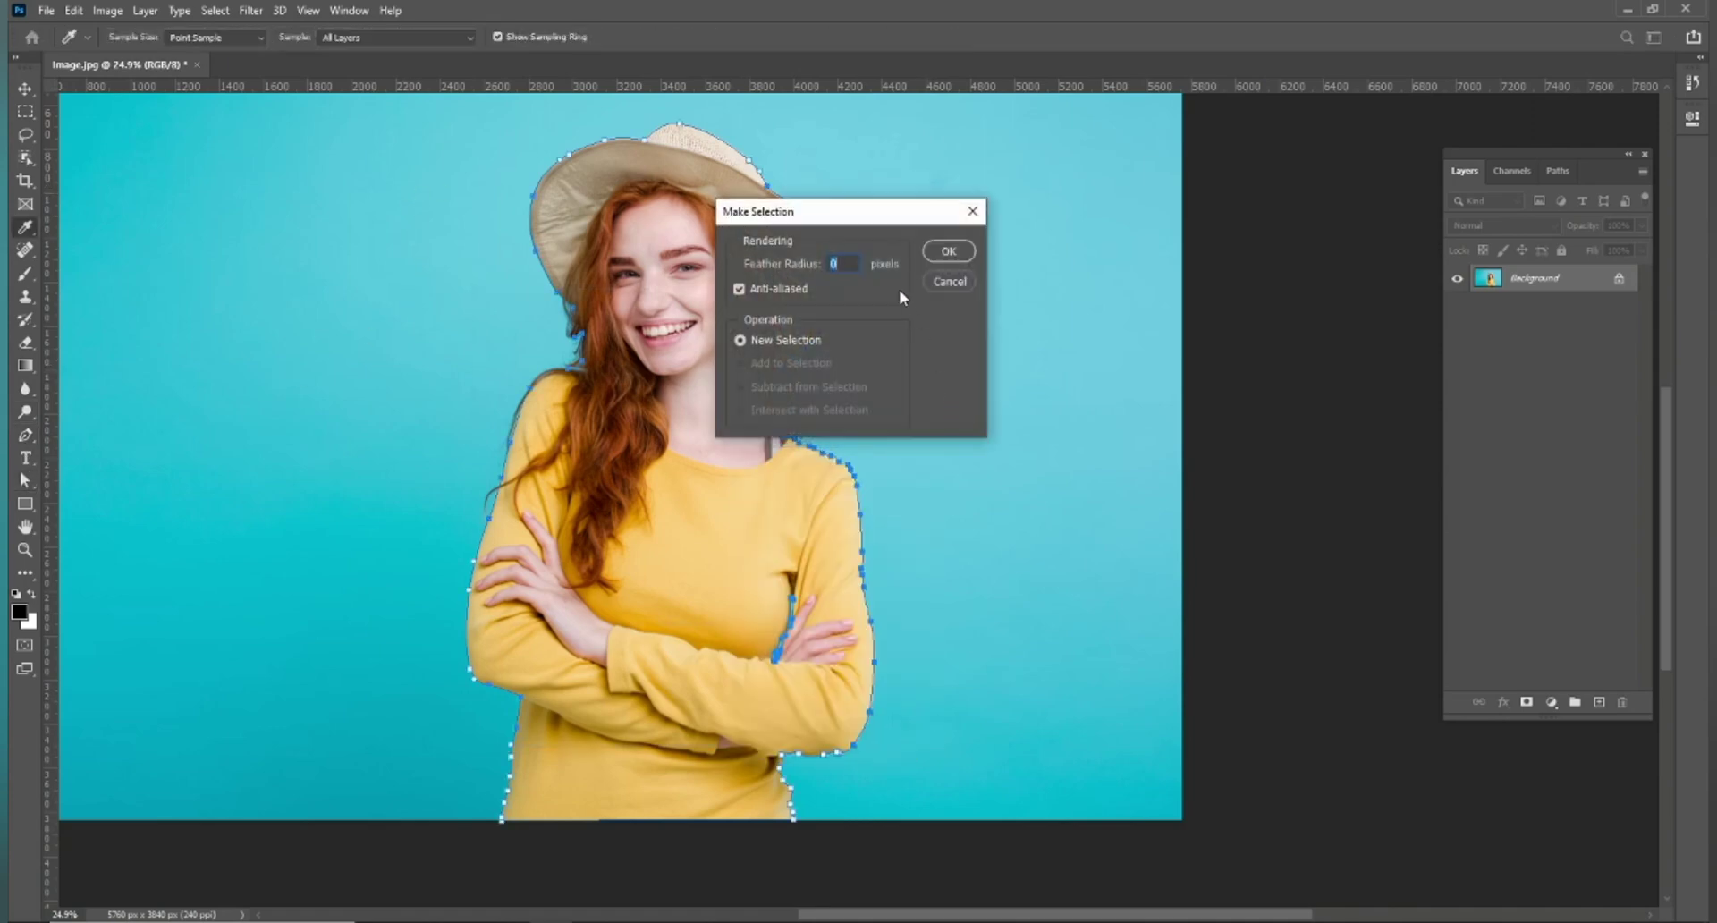
{"action": "left_click", "coordinate": [952, 251]}
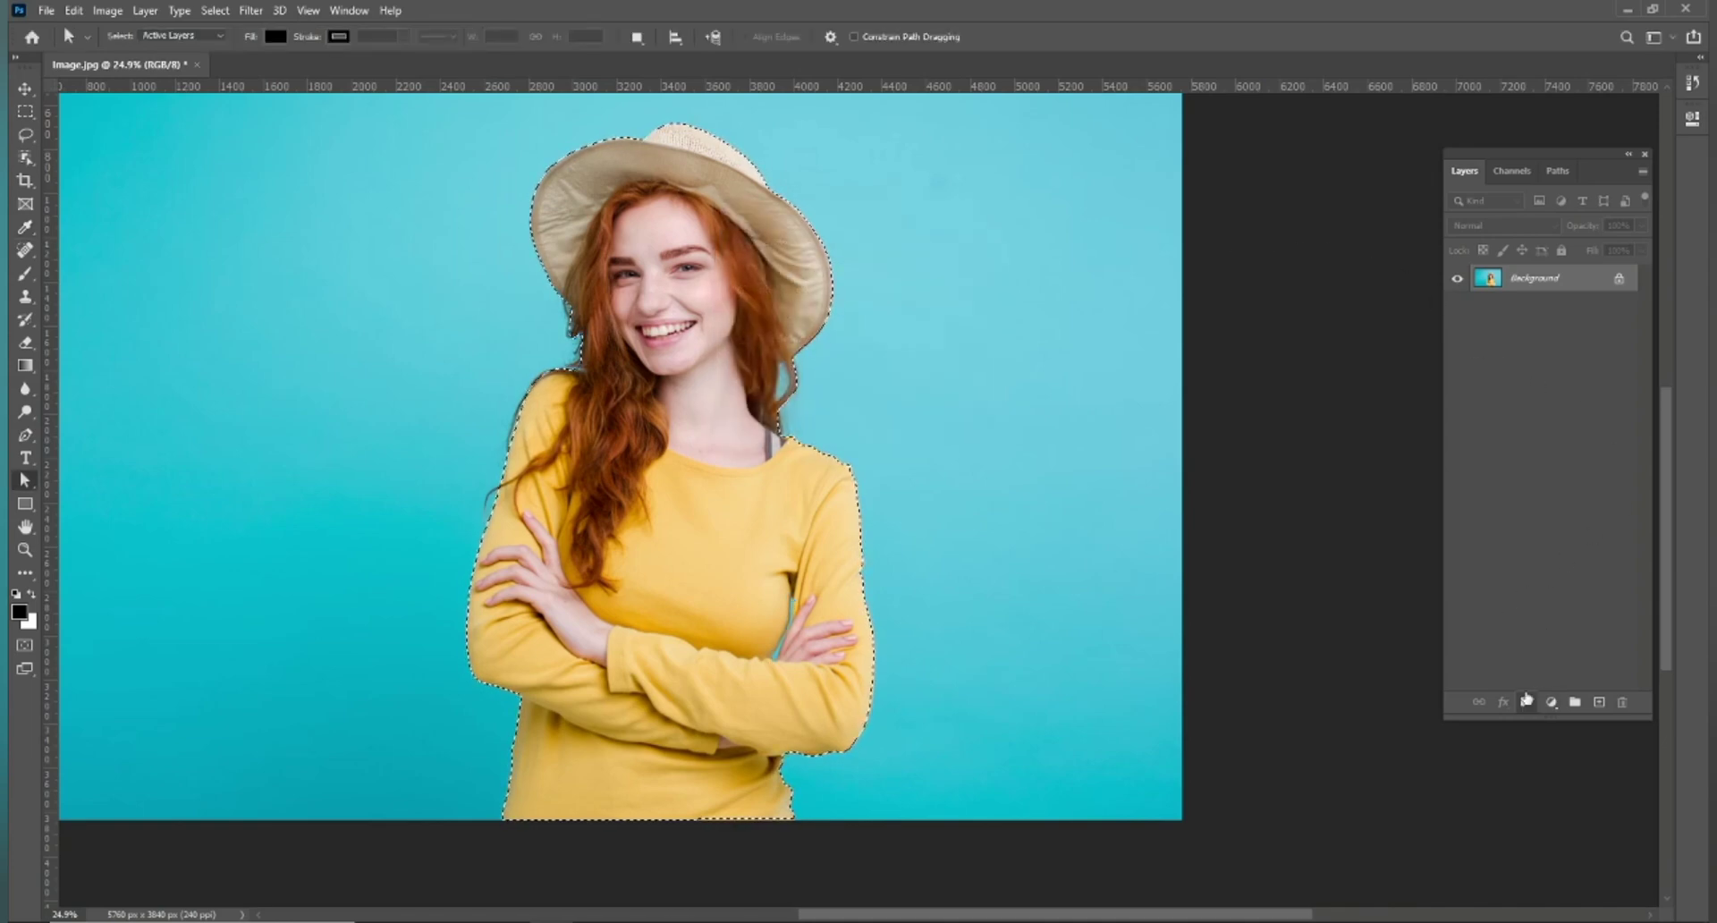
{"action": "left_click", "coordinate": [1526, 702]}
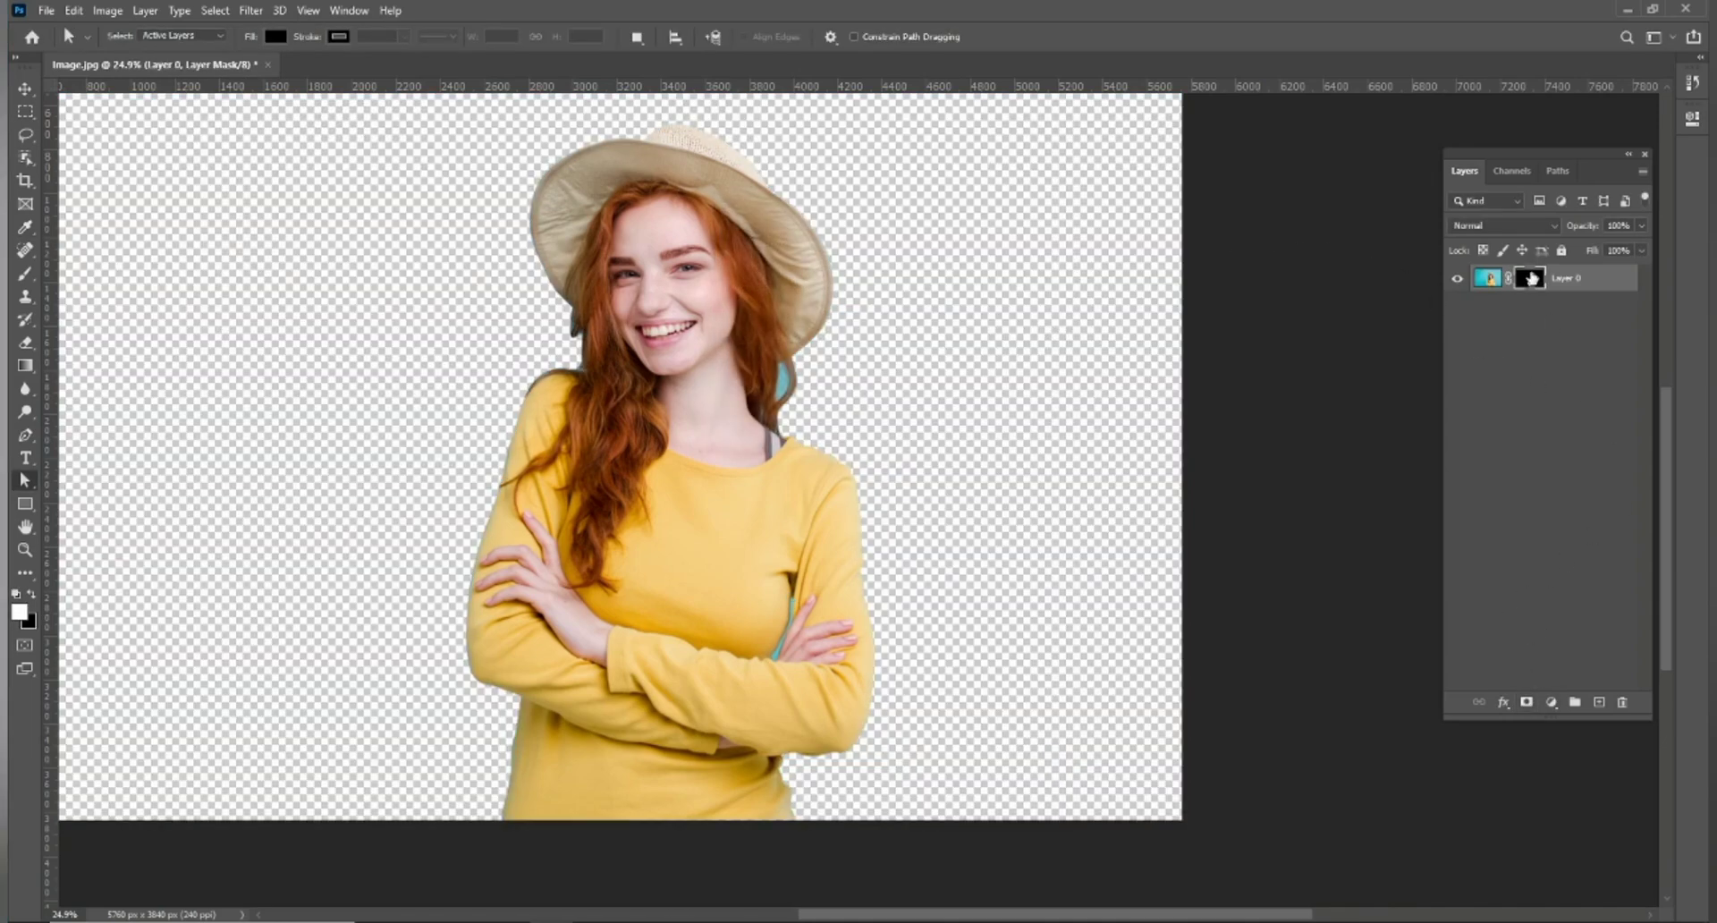
{"action": "right_click", "coordinate": [1531, 278]}
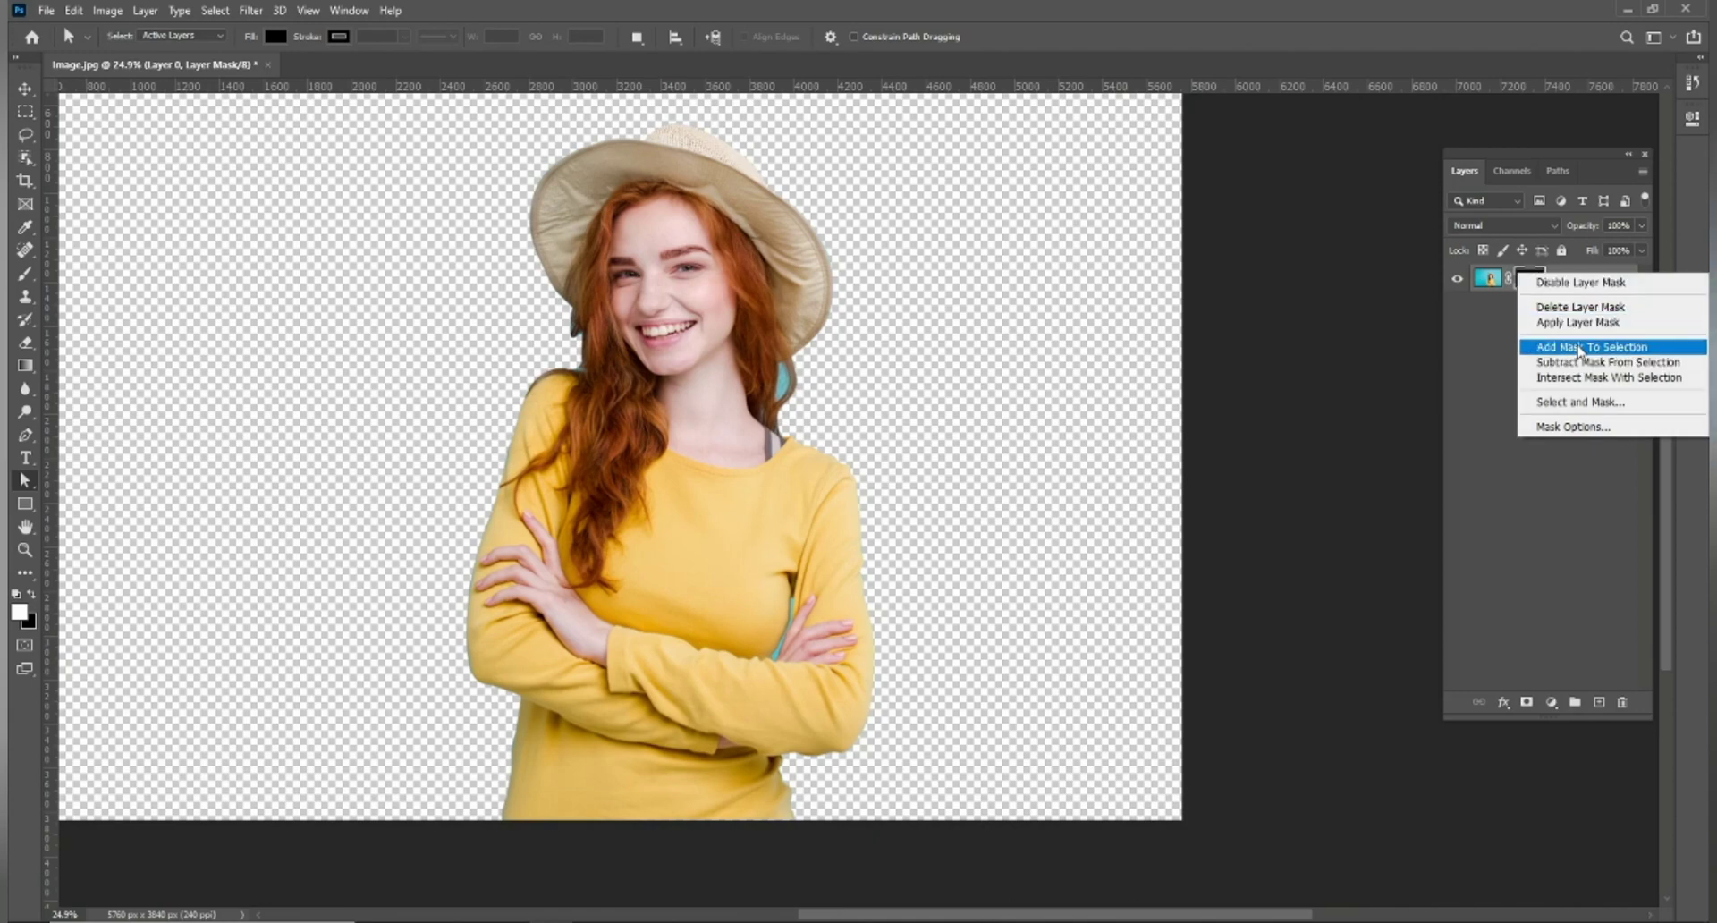
Enter Select and Mask, make the overlay nearly transparent and preview in Black & White.
{"action": "left_click", "coordinate": [1579, 401]}
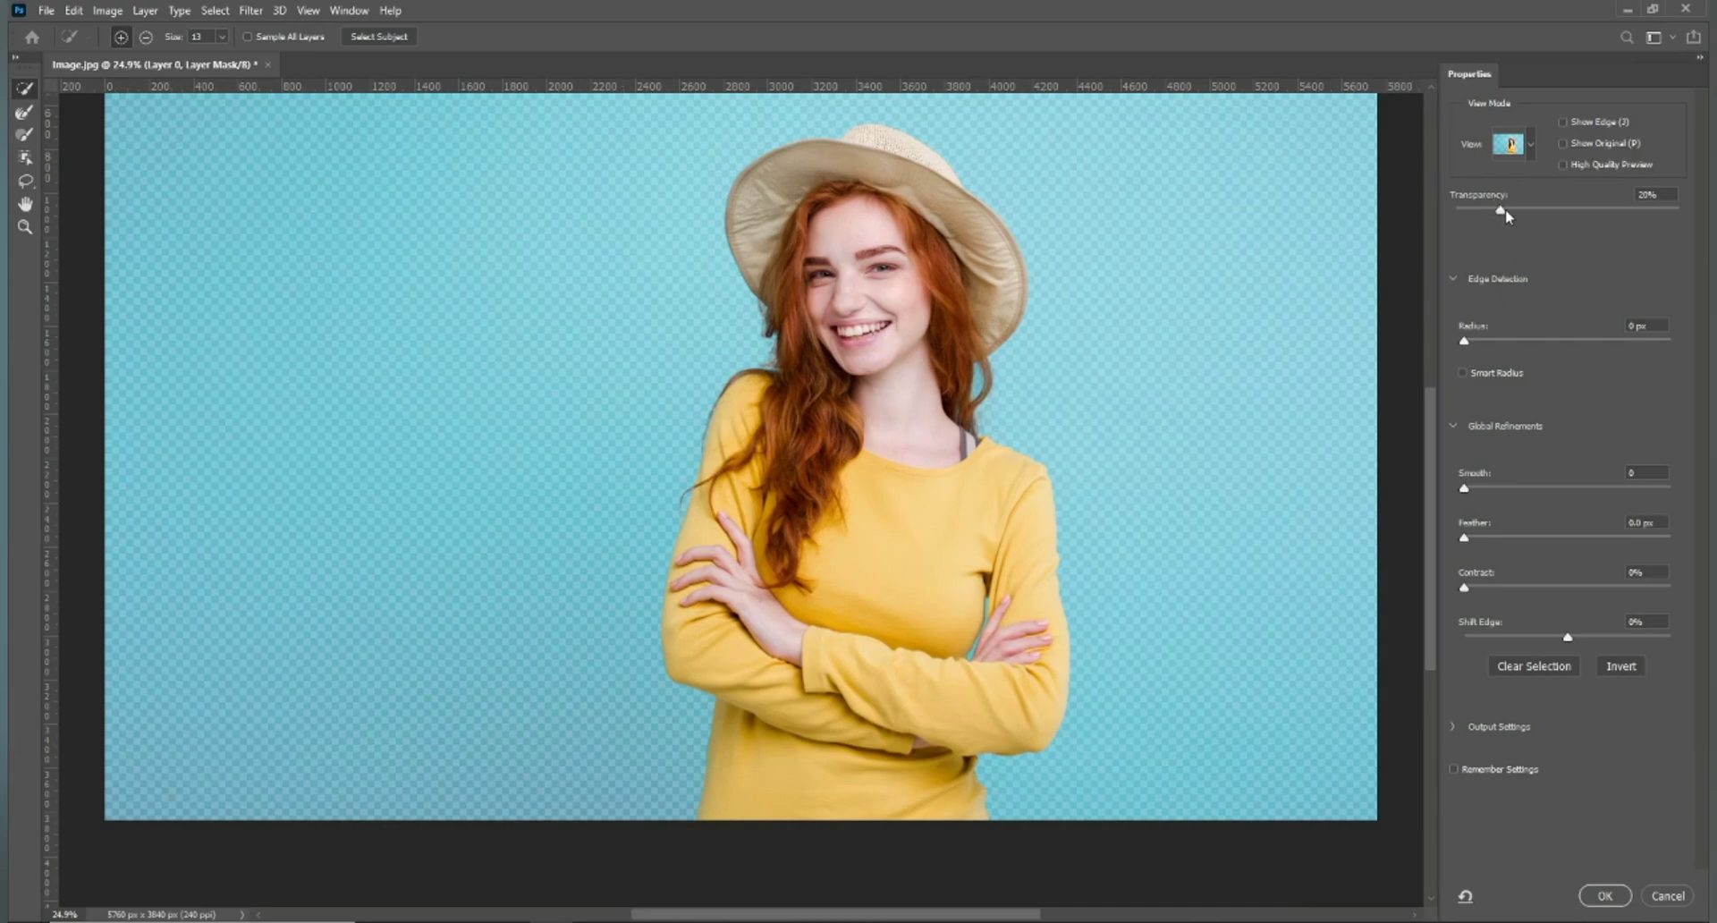
{"action": "left_click_drag", "start_coordinate": [1500, 210], "coordinate": [1668, 211]}
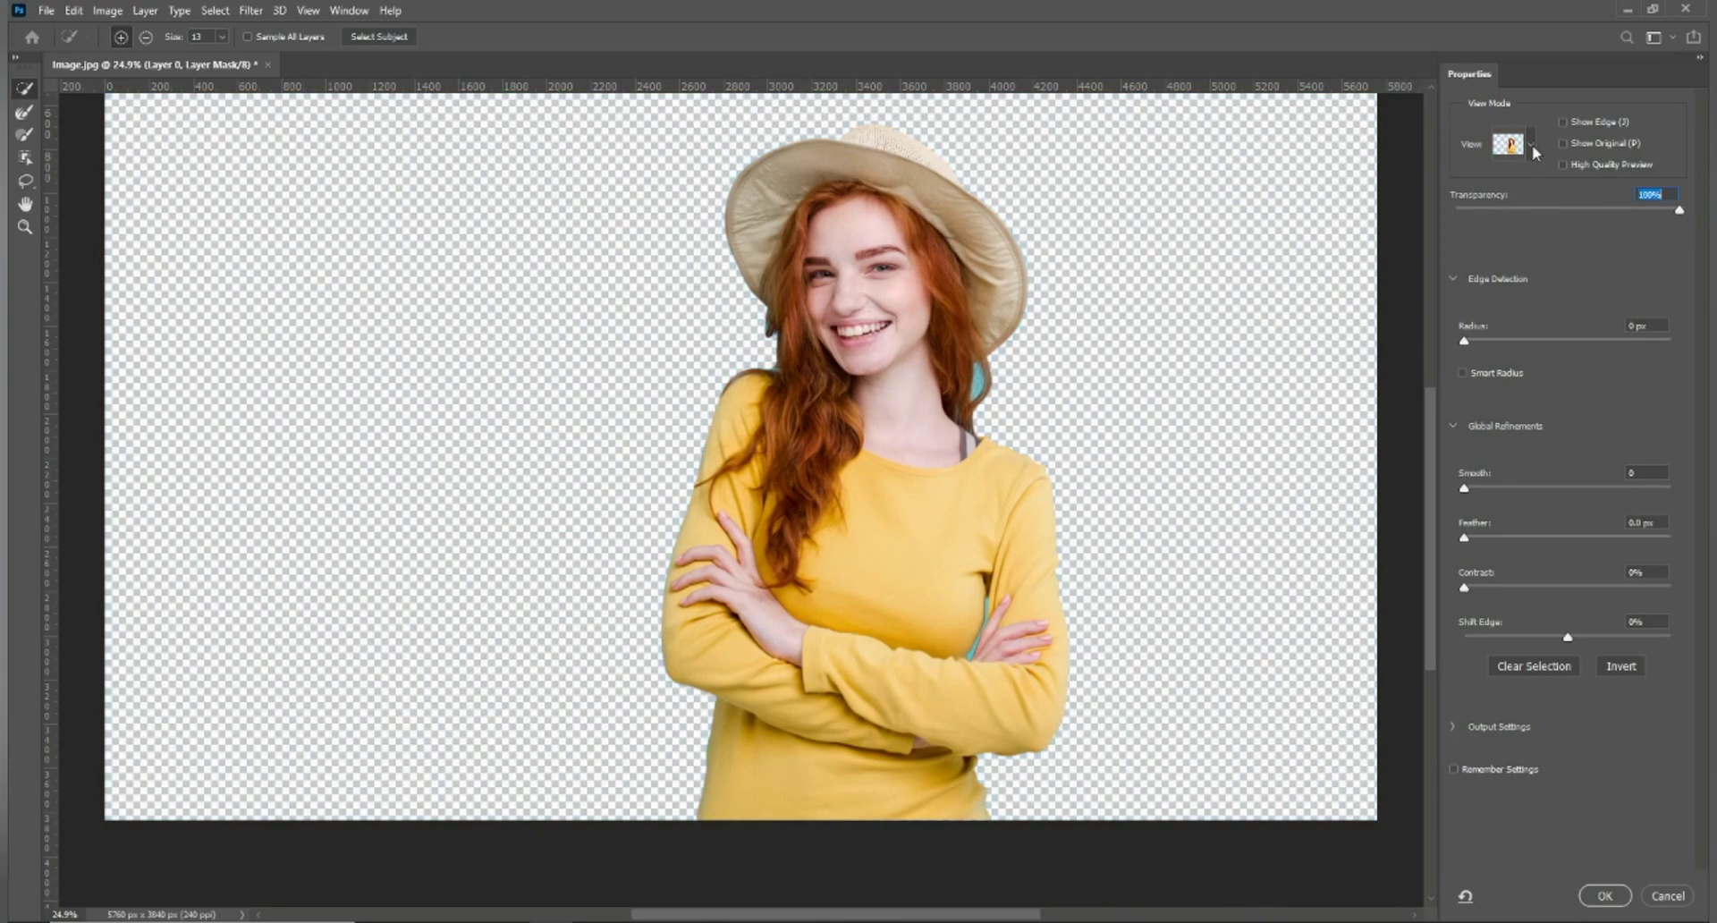
{"action": "left_click", "coordinate": [1531, 143]}
{"action": "left_click", "coordinate": [1496, 362]}
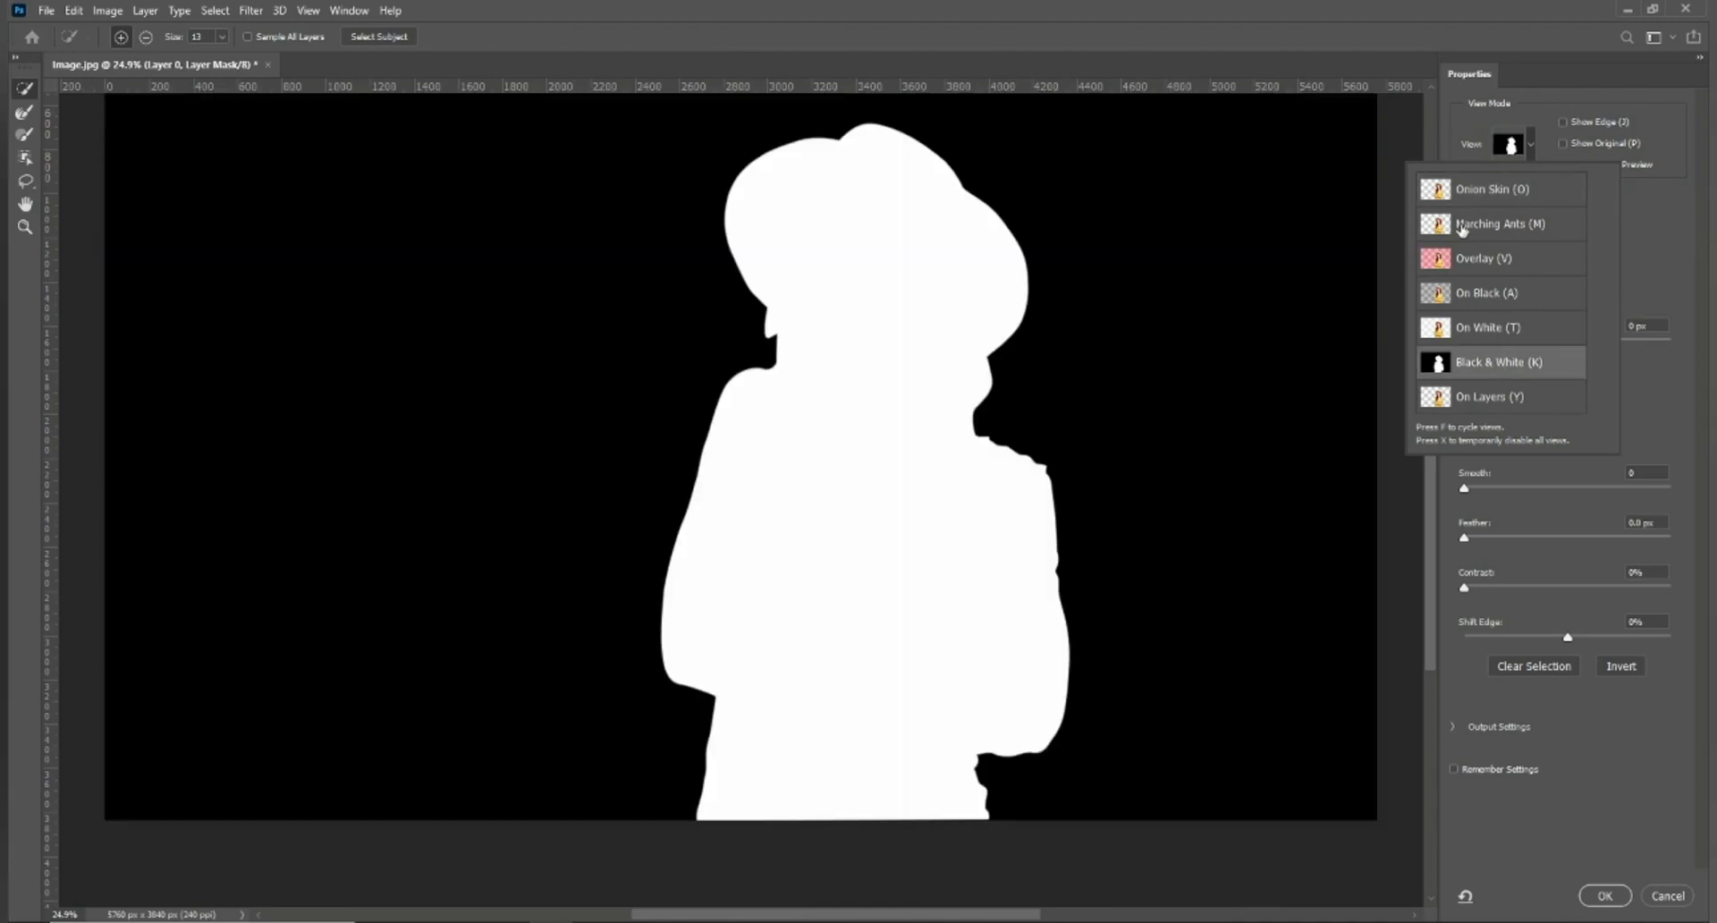
{"action": "left_click", "coordinate": [1522, 369]}
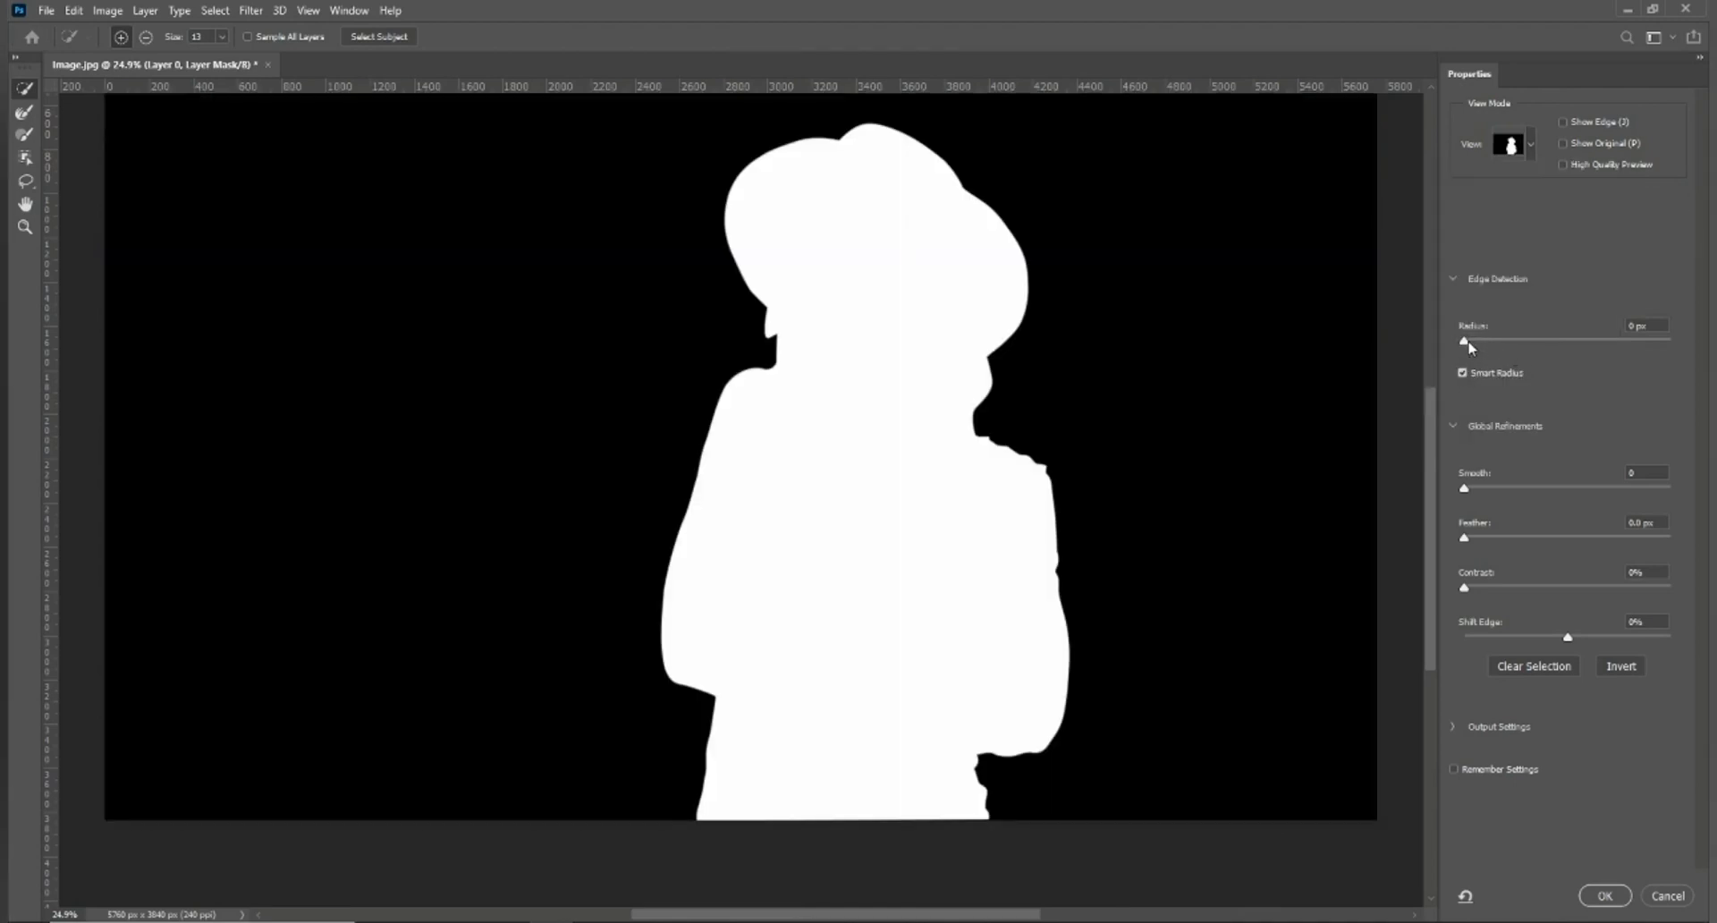
Raise the Edge Detection Radius from 15 px through 27 px to 214 px.
{"action": "left_click_drag", "start_coordinate": [1464, 341], "coordinate": [1565, 343]}
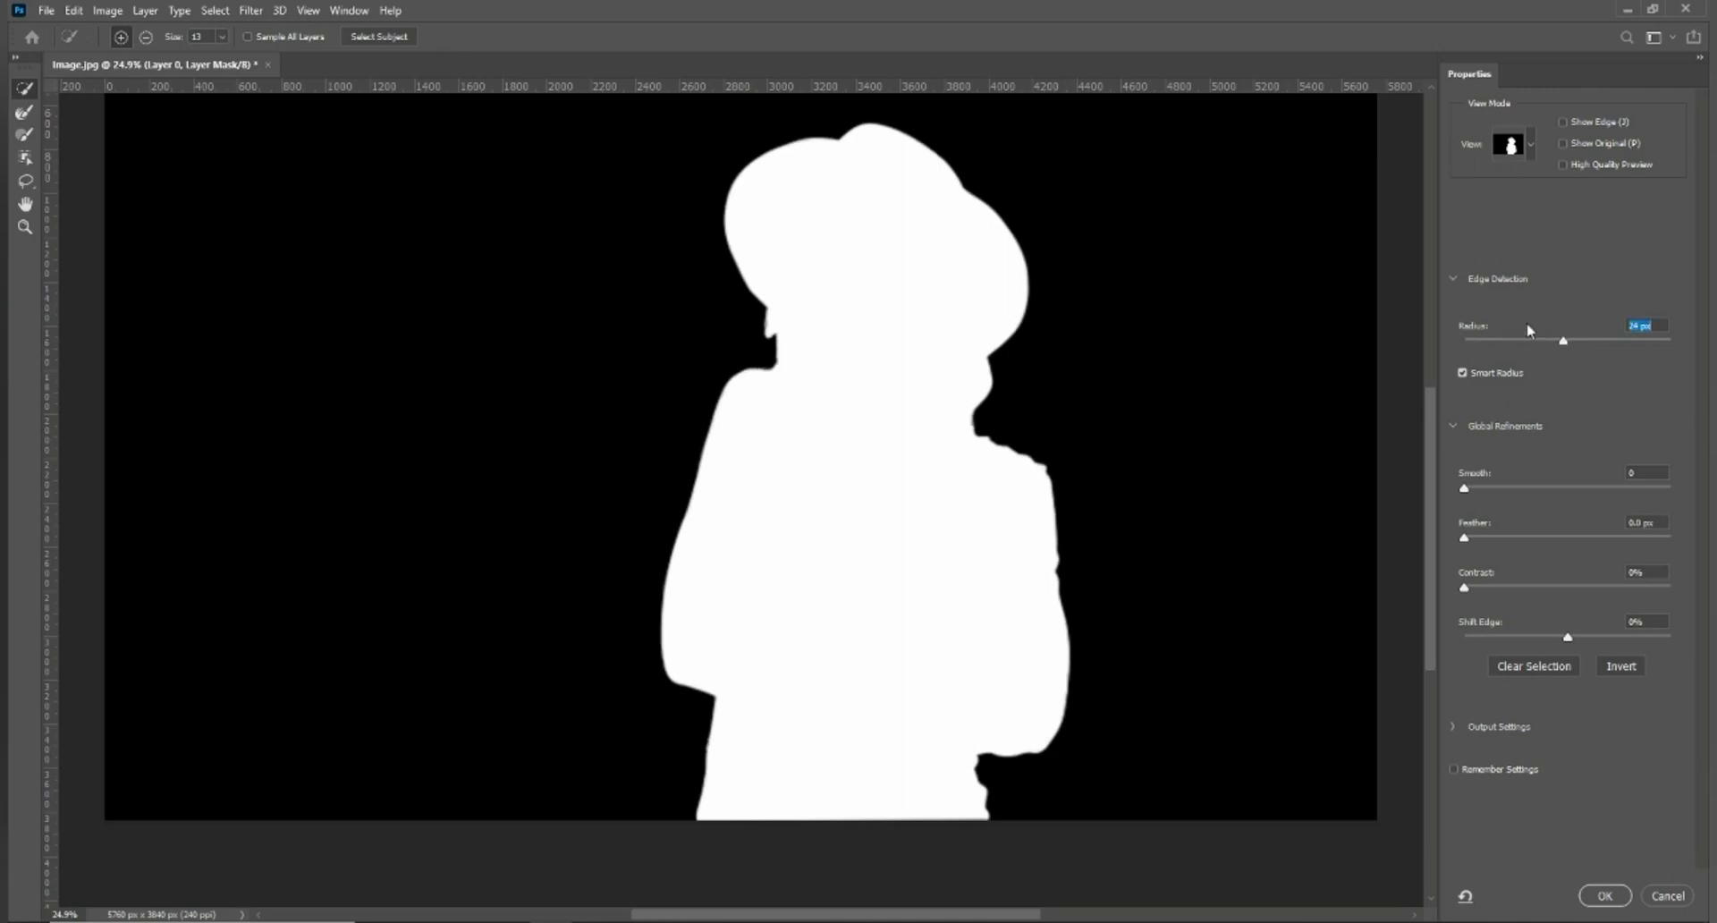
{"action": "key", "text": "alt"}
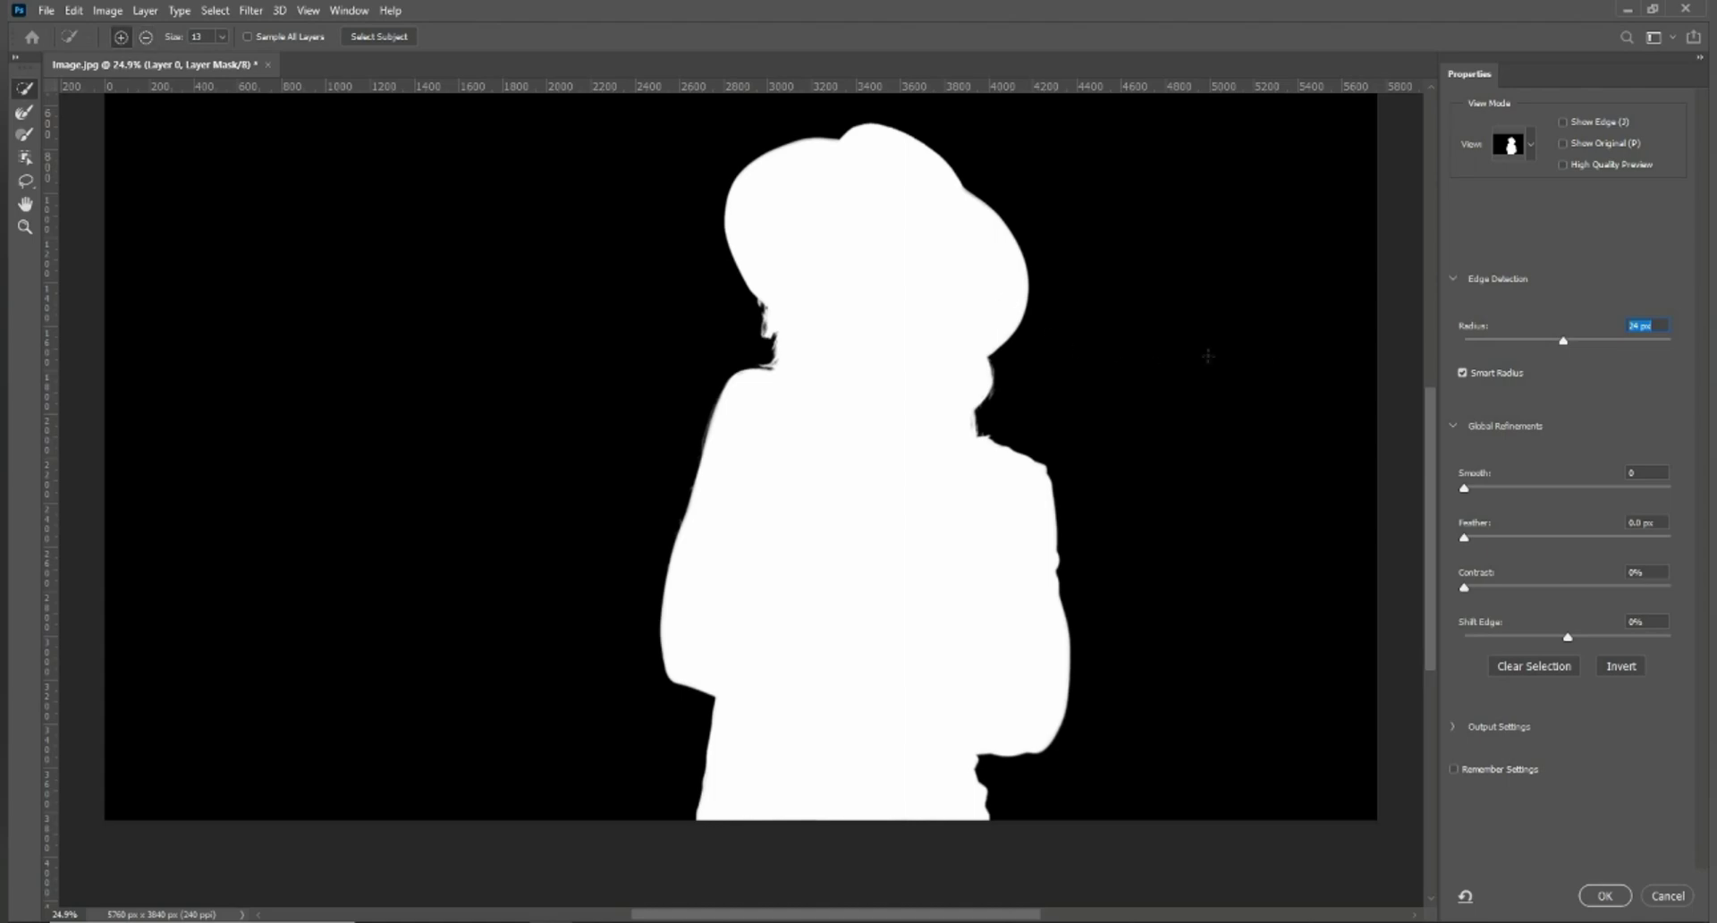
{"action": "left_click_drag", "start_coordinate": [1569, 345], "coordinate": [1627, 341]}
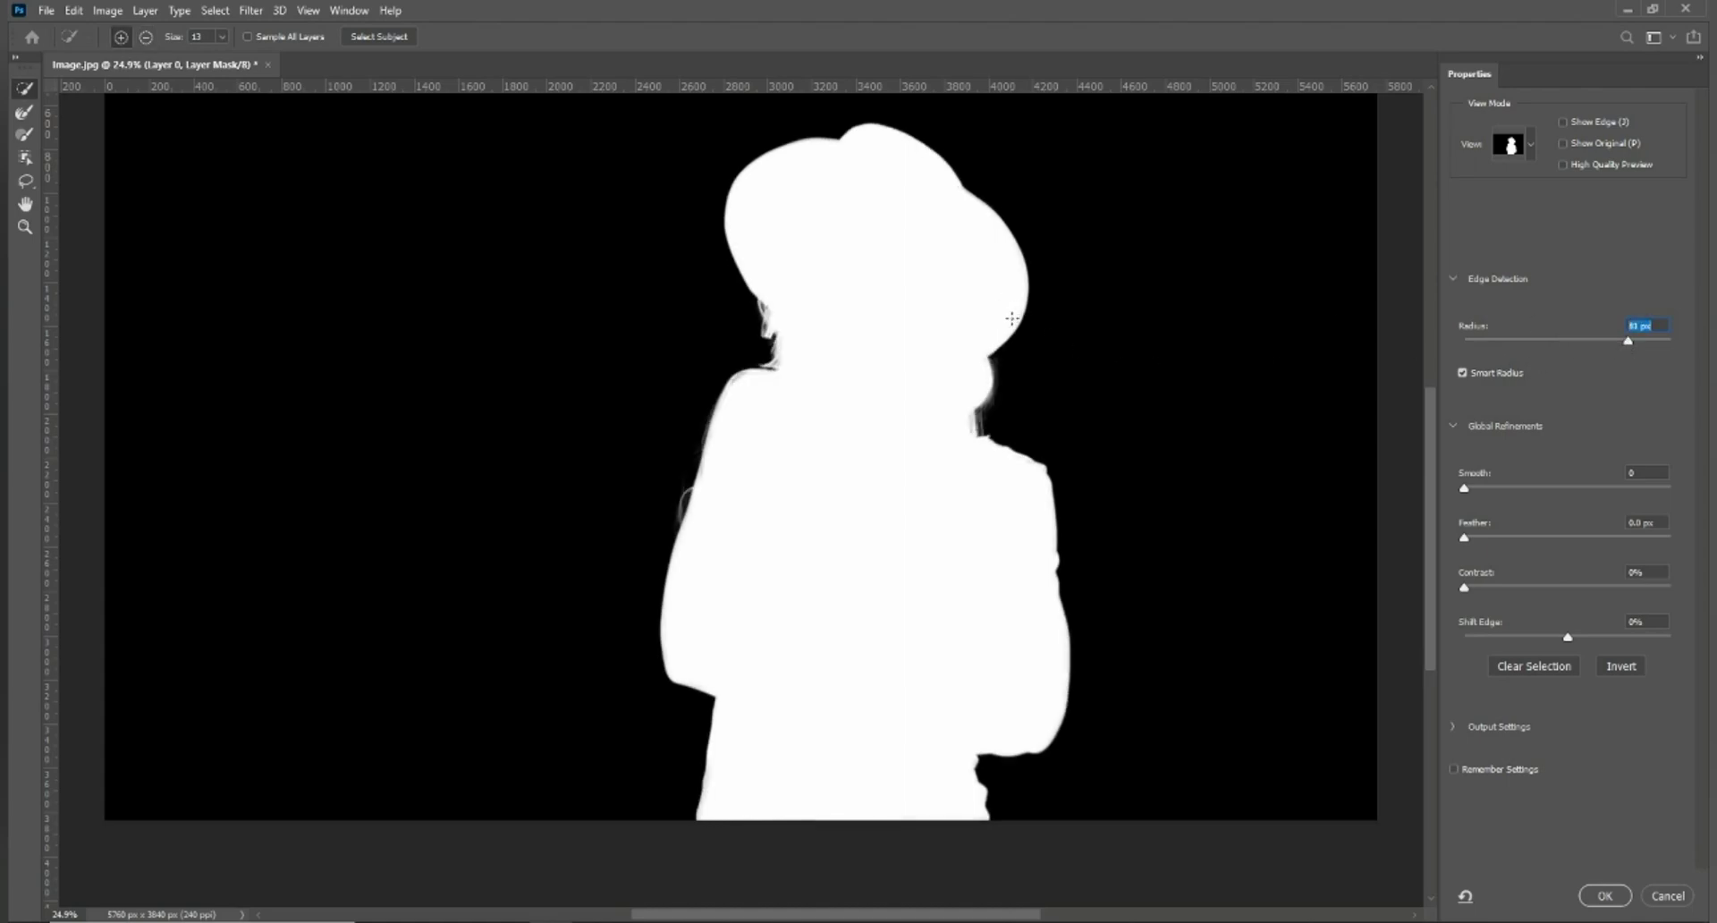
{"action": "left_click_drag", "start_coordinate": [1638, 340], "coordinate": [1666, 345]}
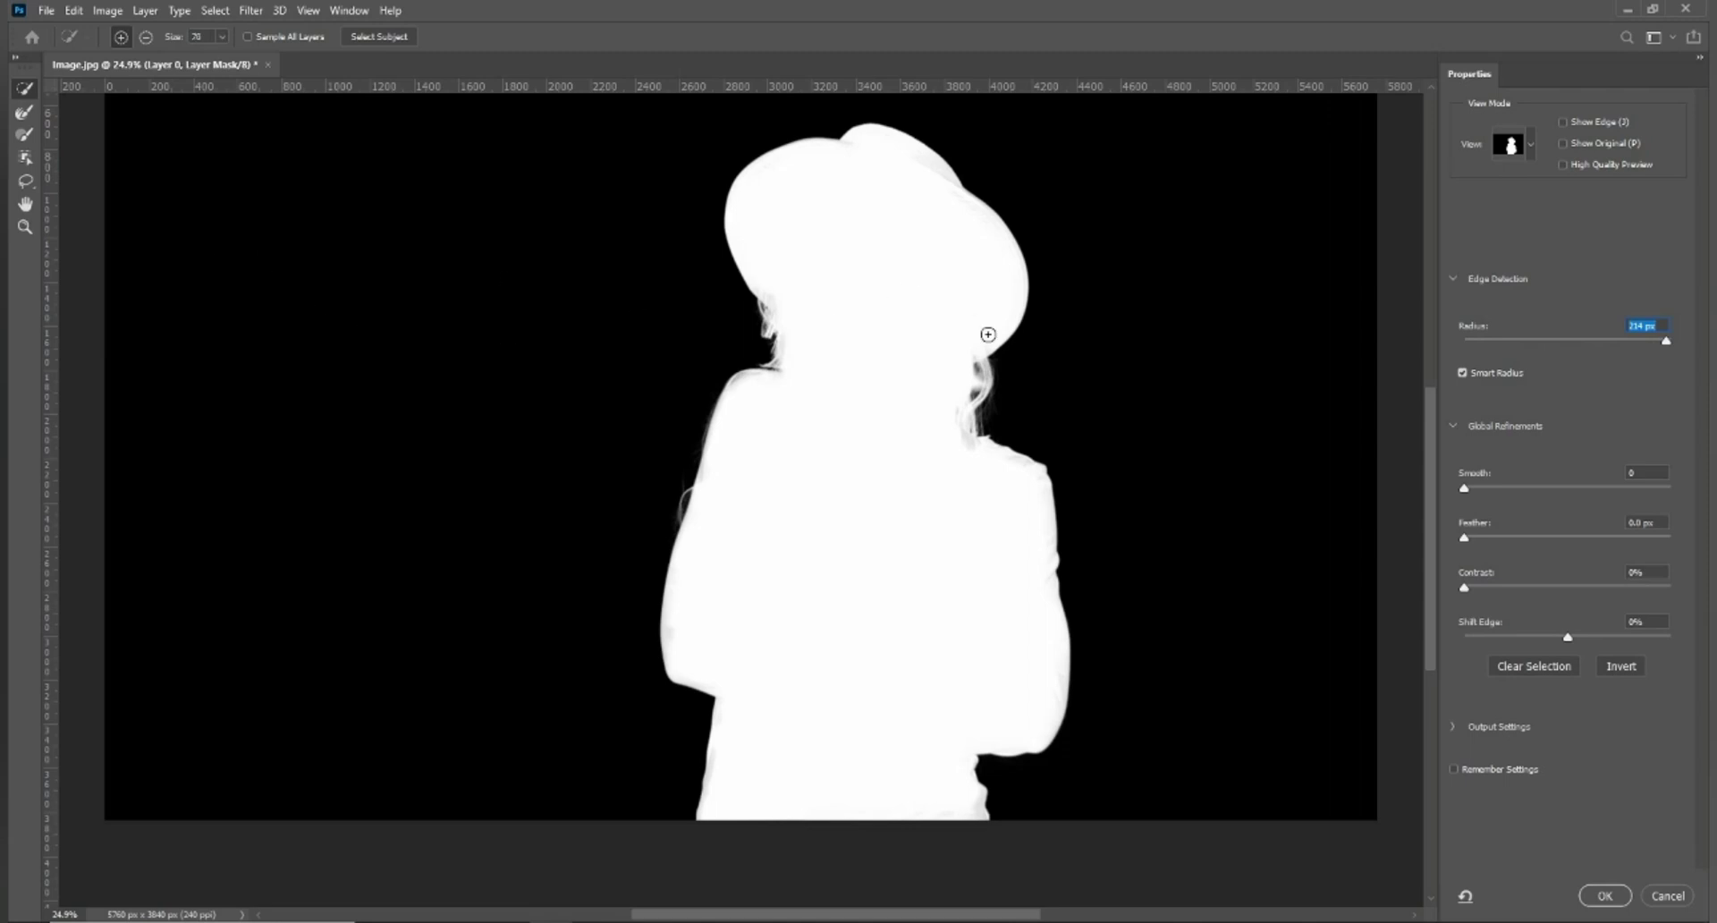
Refine the mask edges along the neck, left shoulder hair and right neck with the Refine Edge Brush.
{"action": "key", "text": "bracketright"}
{"action": "key", "text": "bracketright"}
{"action": "key", "text": "bracketright"}
{"action": "left_click_drag", "start_coordinate": [988, 340], "coordinate": [978, 405]}
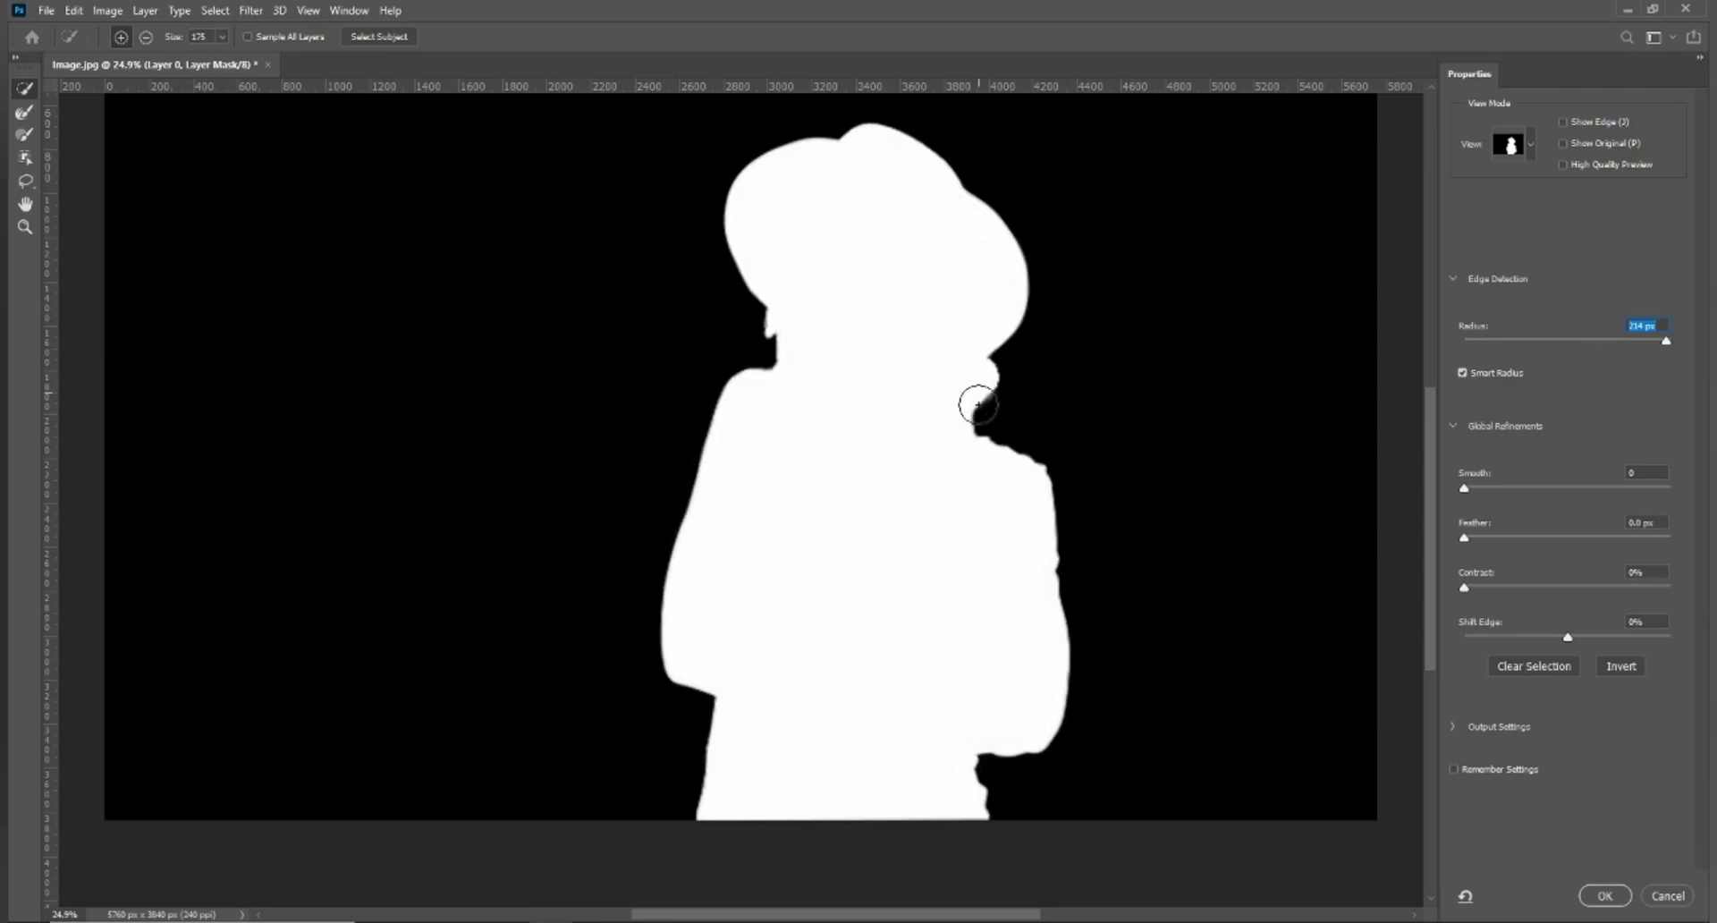
{"action": "left_click_drag", "start_coordinate": [978, 405], "coordinate": [1065, 360]}
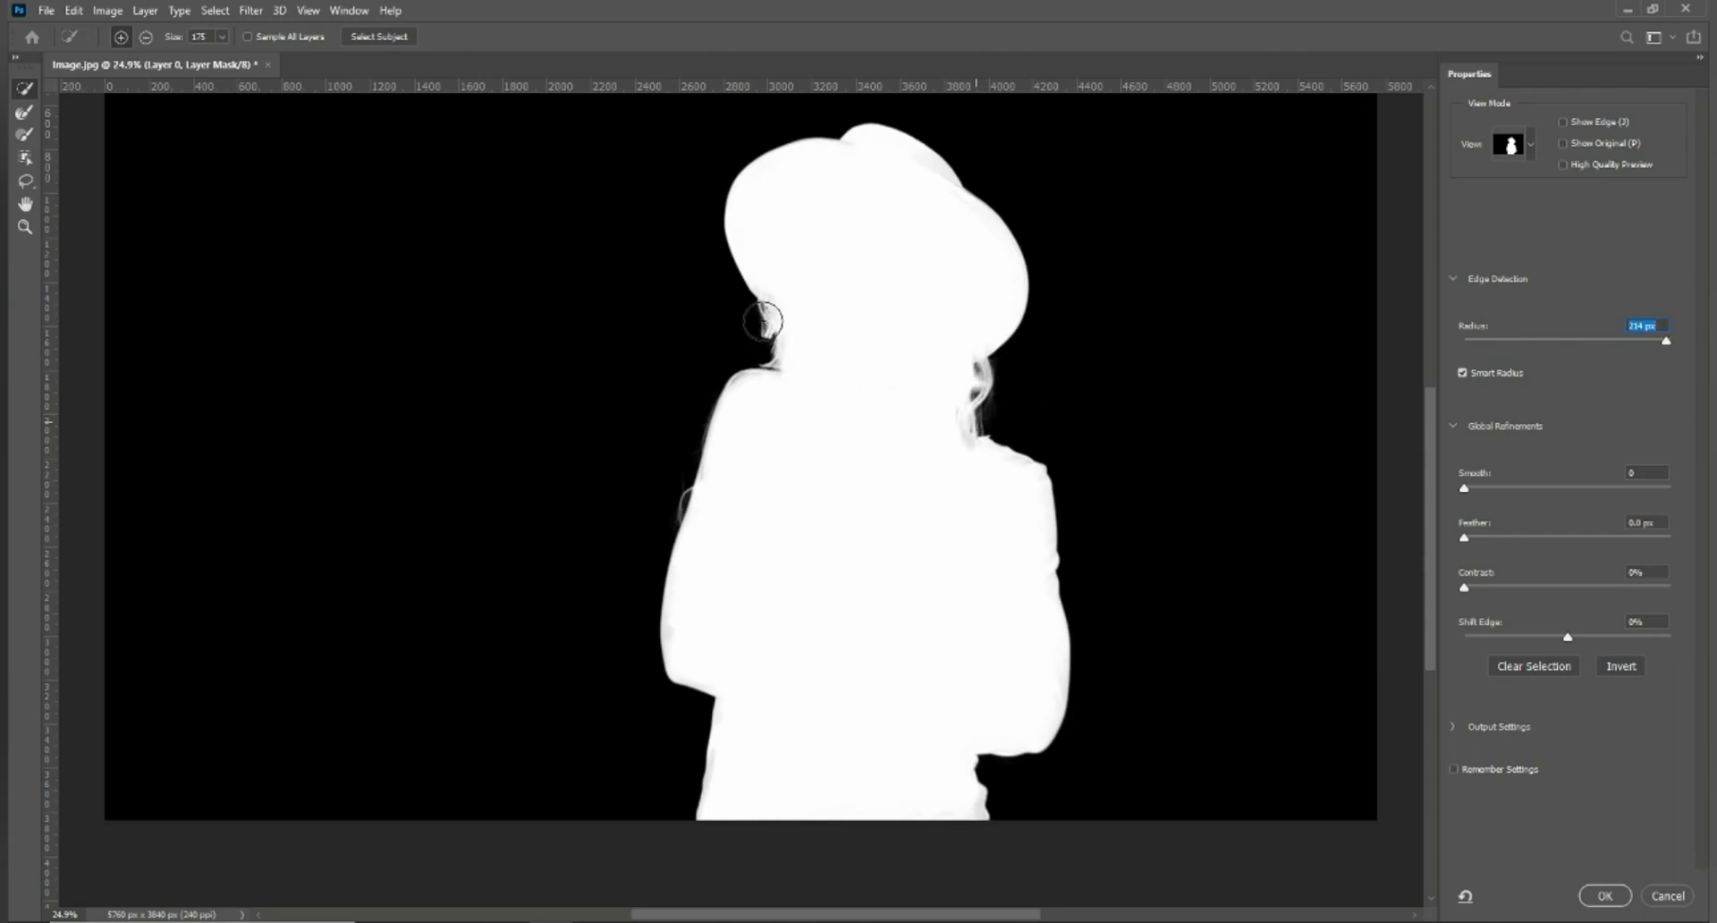
{"action": "key", "text": "bracketleft"}
{"action": "key", "text": "bracketleft"}
{"action": "key", "text": "bracketleft"}
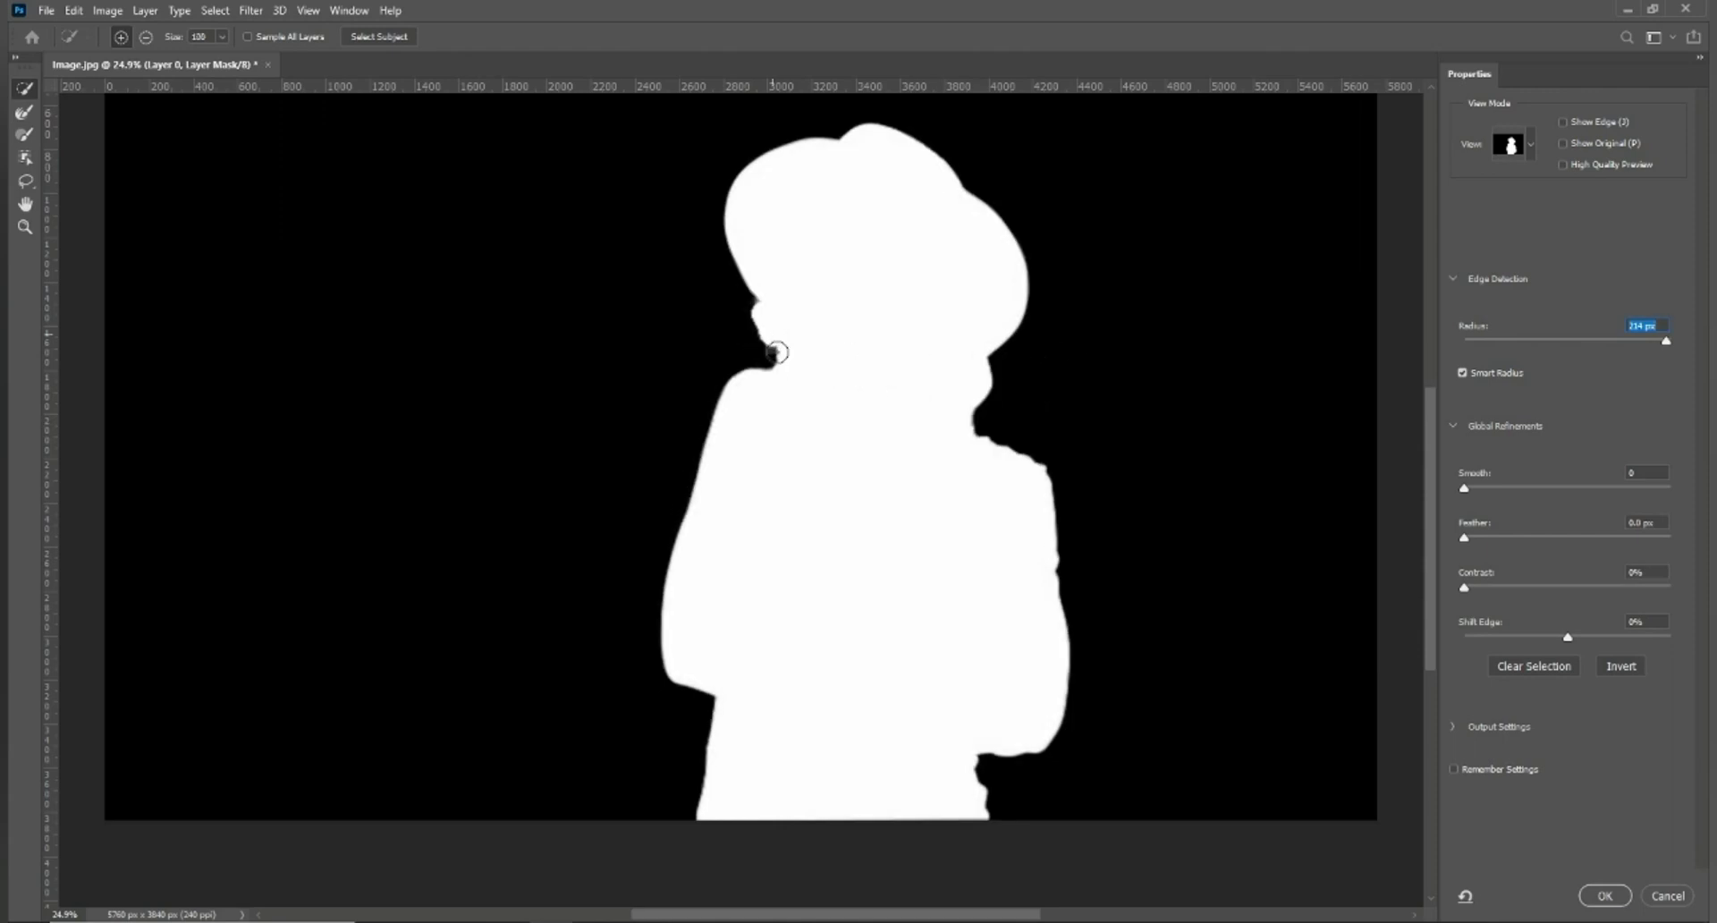
{"action": "mouse_move", "coordinate": [762, 320]}
{"action": "left_mouse_down"}
{"action": "mouse_move", "coordinate": [775, 367]}
{"action": "mouse_move", "coordinate": [794, 329]}
{"action": "left_mouse_up"}
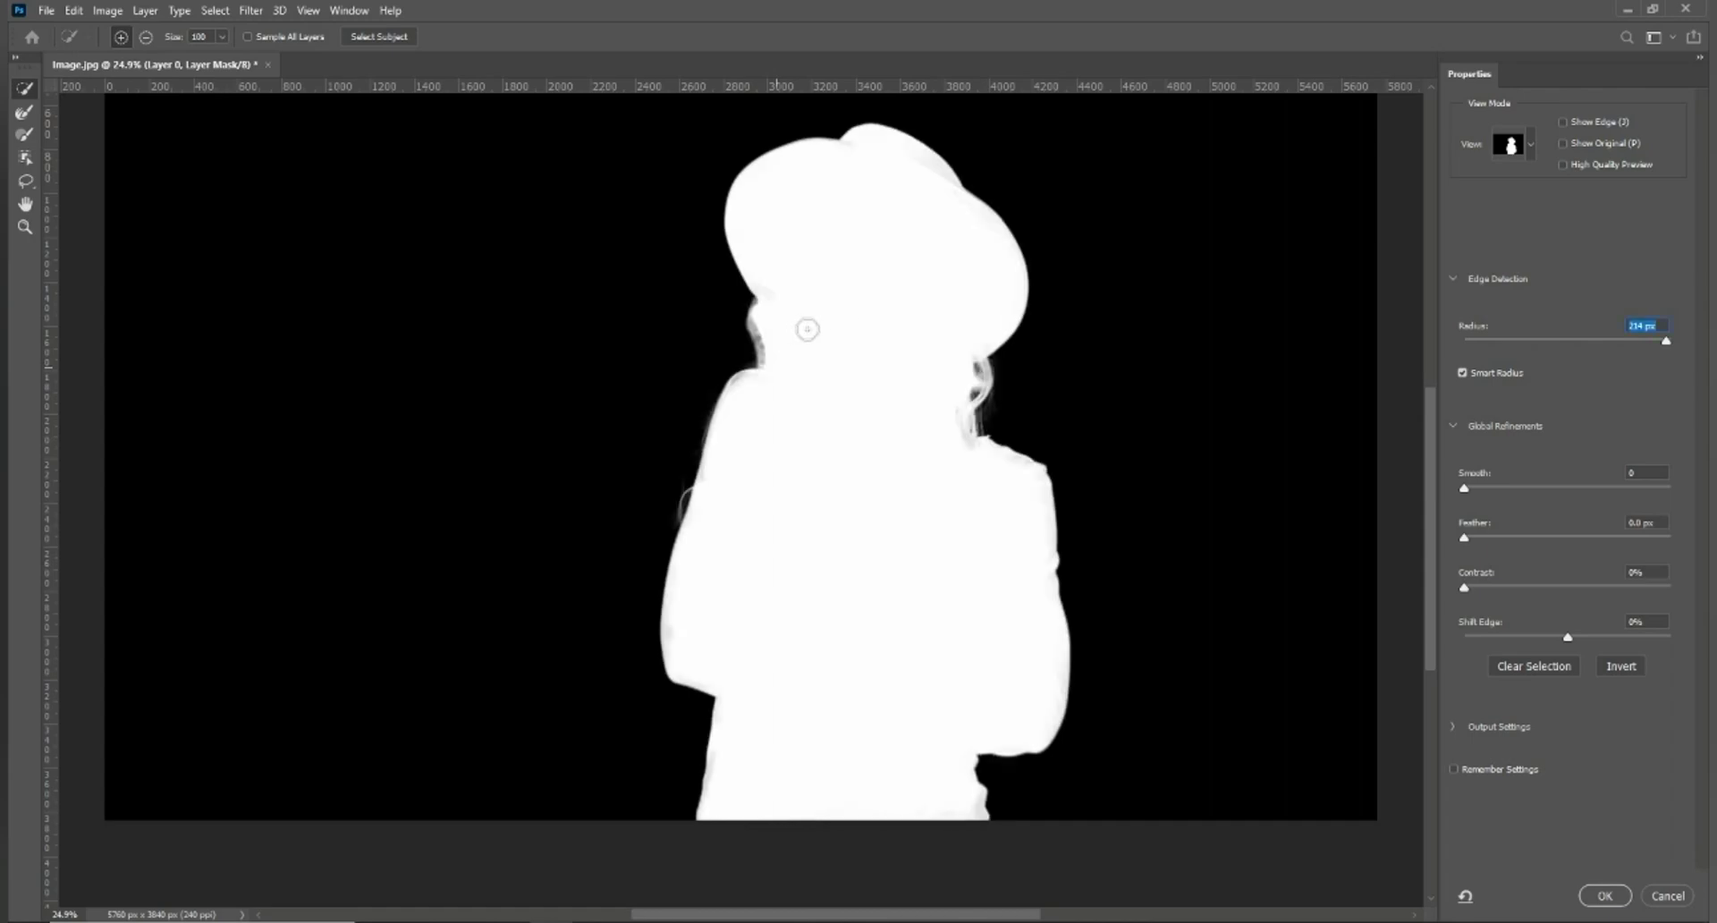
Apply the refined mask with OK and zoom in on the hair beside the neck.
{"action": "left_click", "coordinate": [1606, 895]}
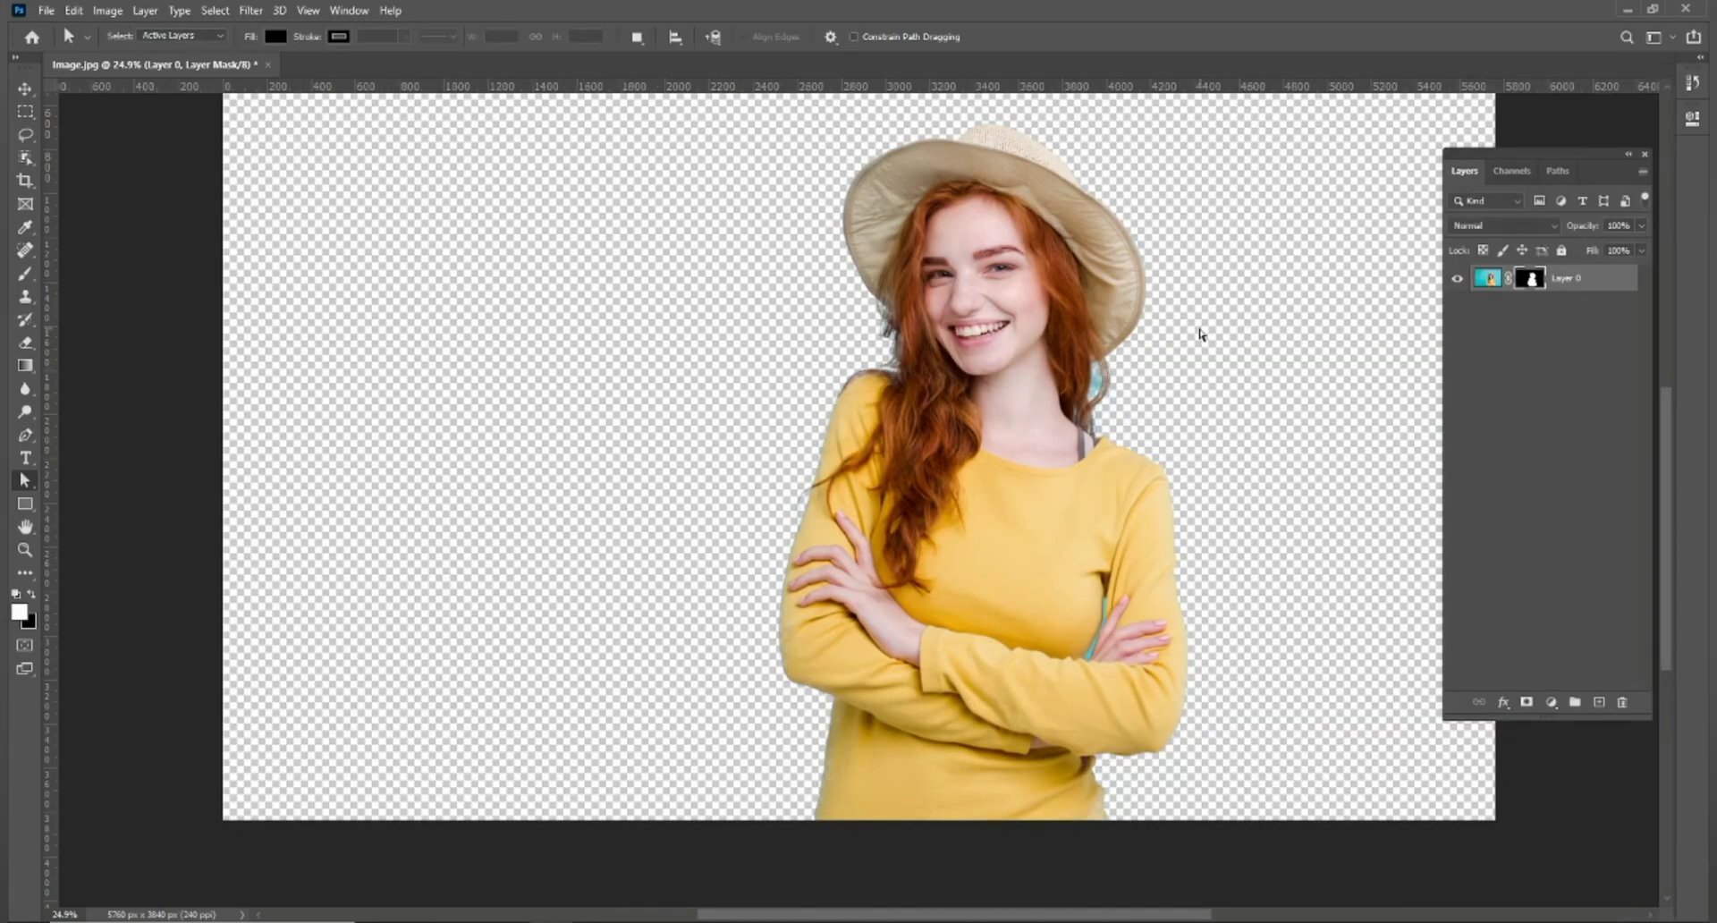
{"action": "scroll", "coordinate": [1089, 380], "scroll_direction": "up", "scroll_amount": 10}
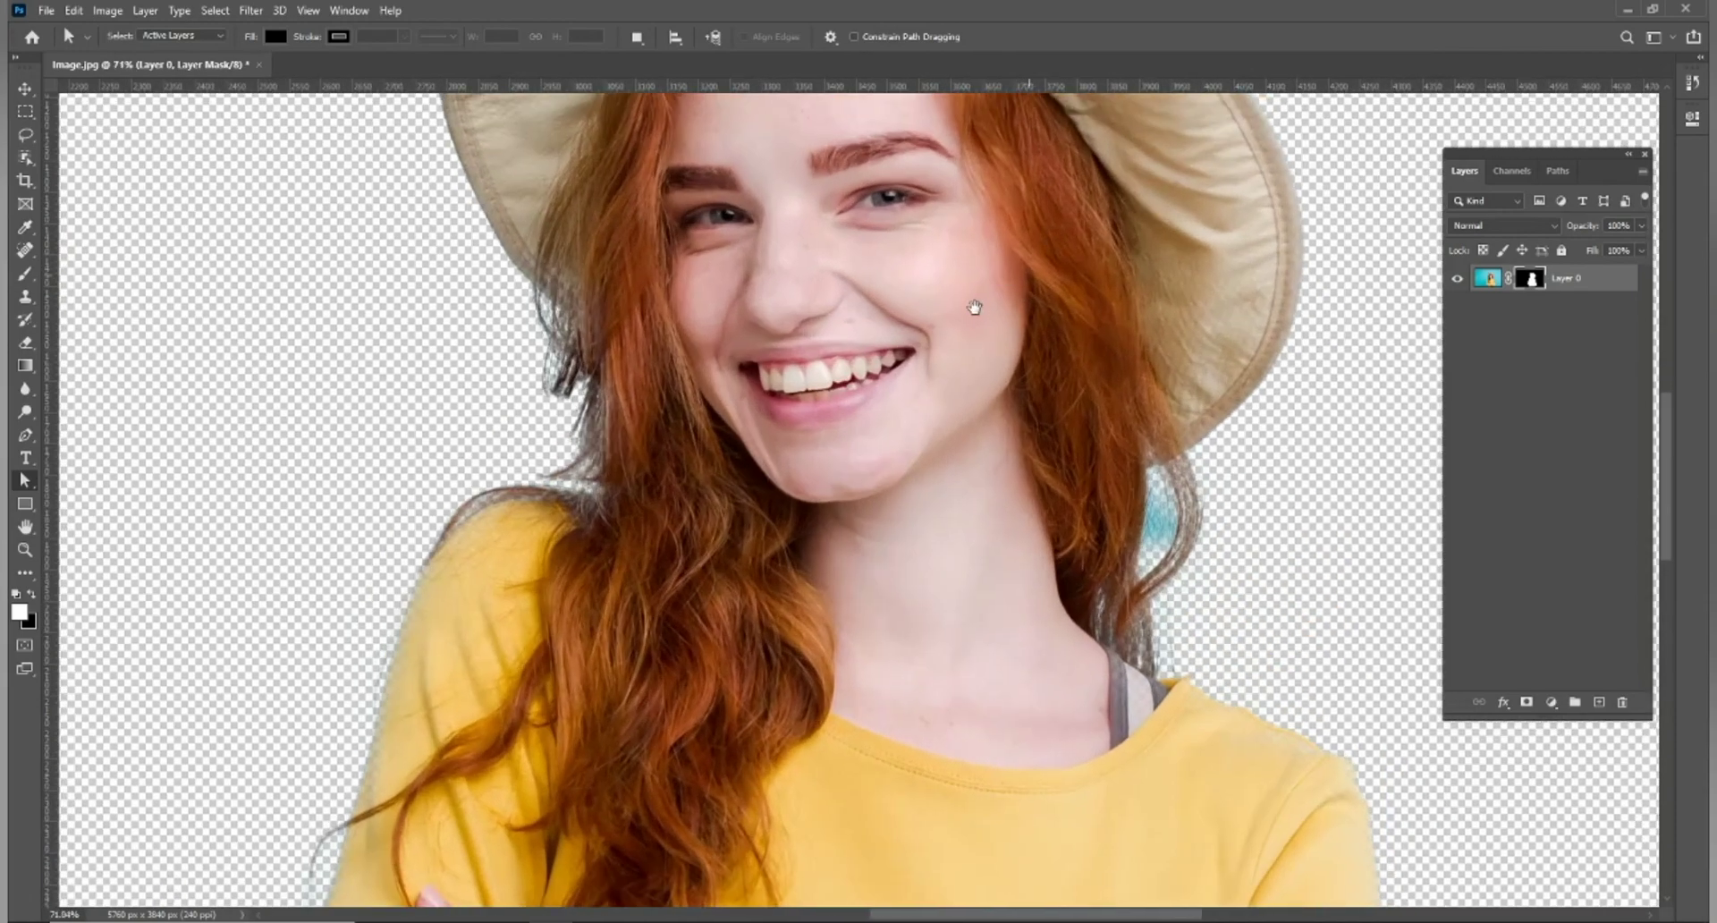
{"action": "scroll", "coordinate": [904, 358], "scroll_direction": "up", "scroll_amount": 2}
{"action": "scroll", "coordinate": [904, 359], "scroll_direction": "up", "scroll_amount": 1}
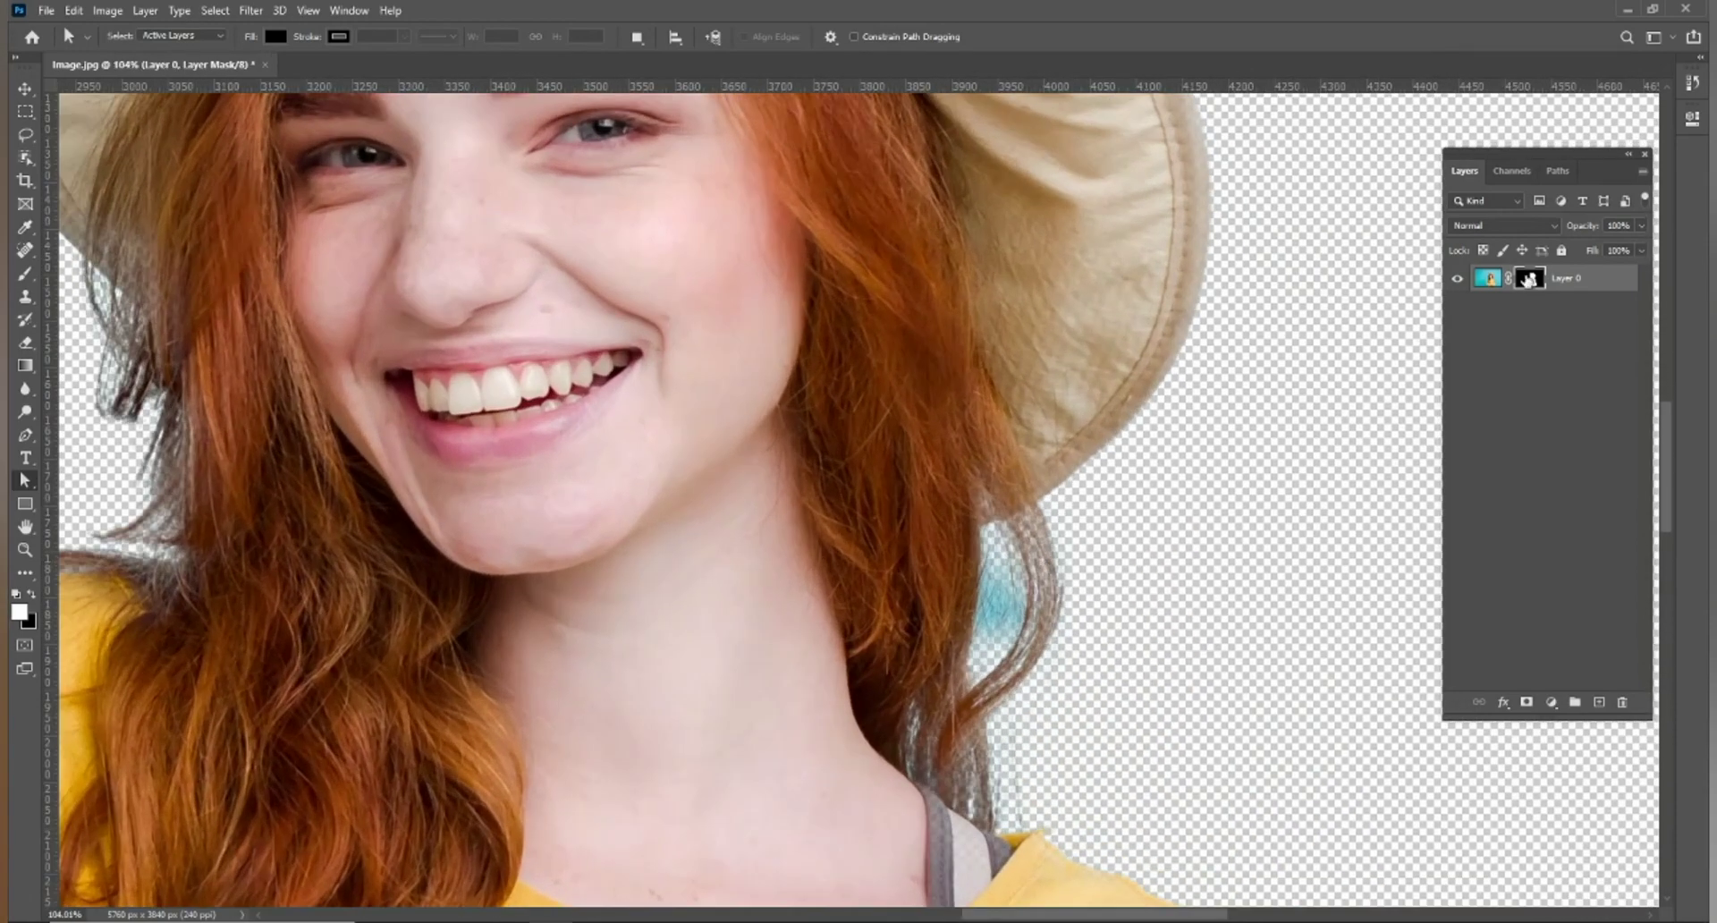
Paint black on the layer mask with a size-50 brush to remove the cyan hair patch.
{"action": "key", "text": "b"}
{"action": "left_click_drag", "start_coordinate": [1006, 575], "coordinate": [1008, 630]}
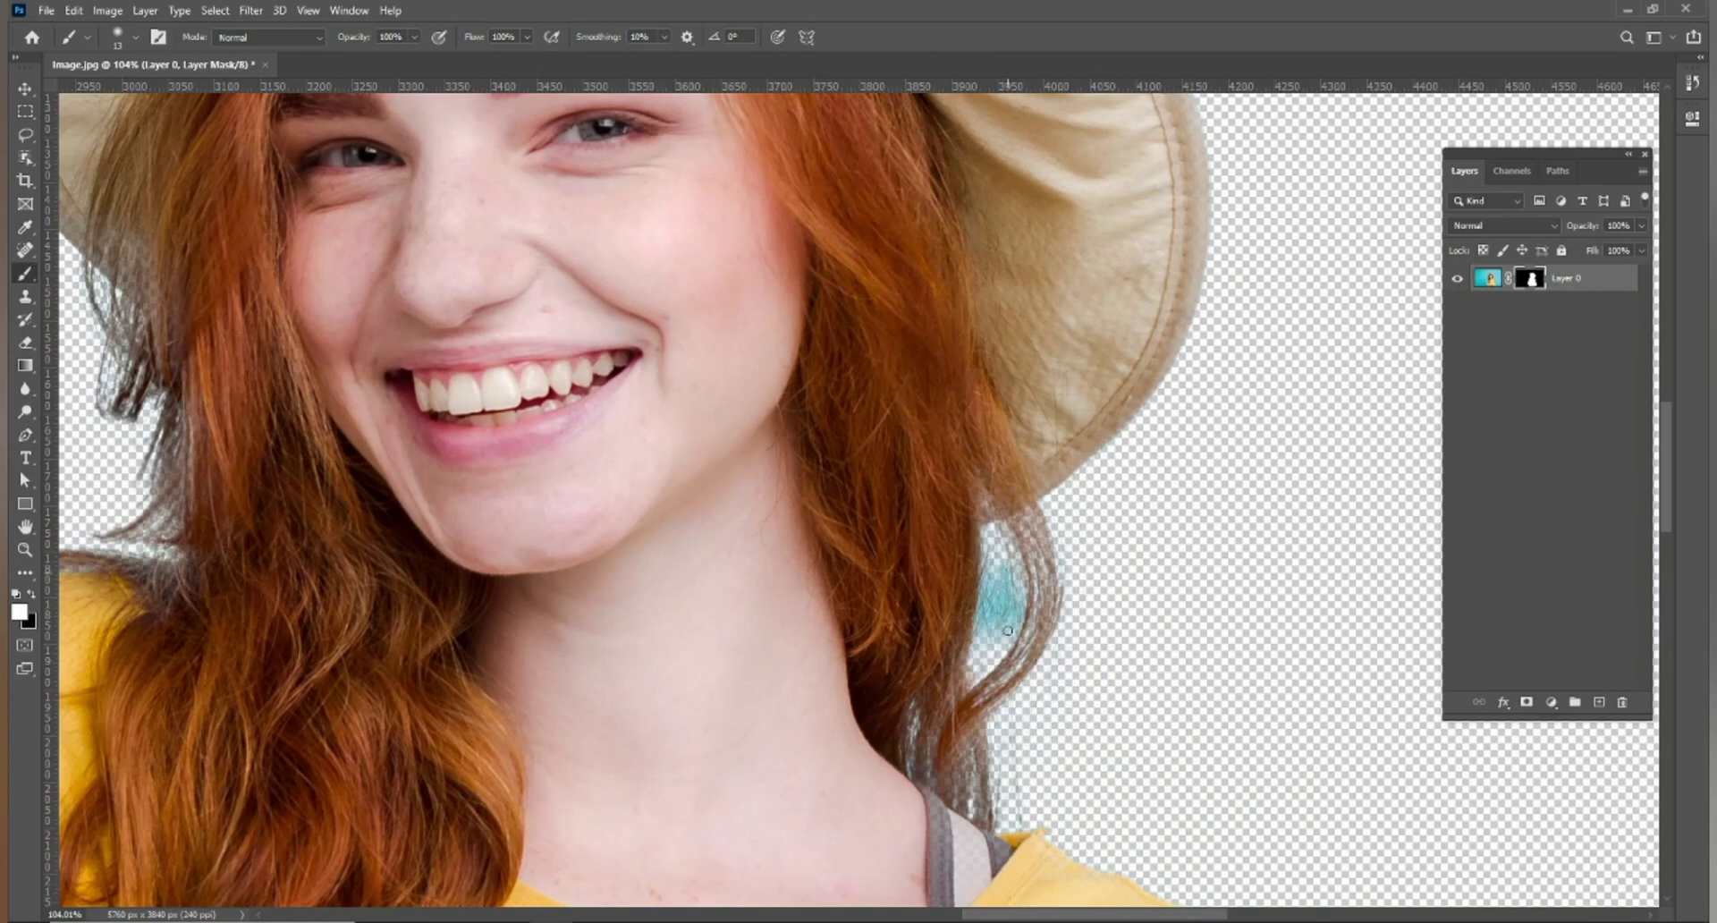
{"action": "key", "text": "x"}
{"action": "key", "text": "bracketright"}
{"action": "key", "text": "bracketright"}
{"action": "key", "text": "bracketright"}
{"action": "left_click_drag", "start_coordinate": [997, 572], "coordinate": [988, 645]}
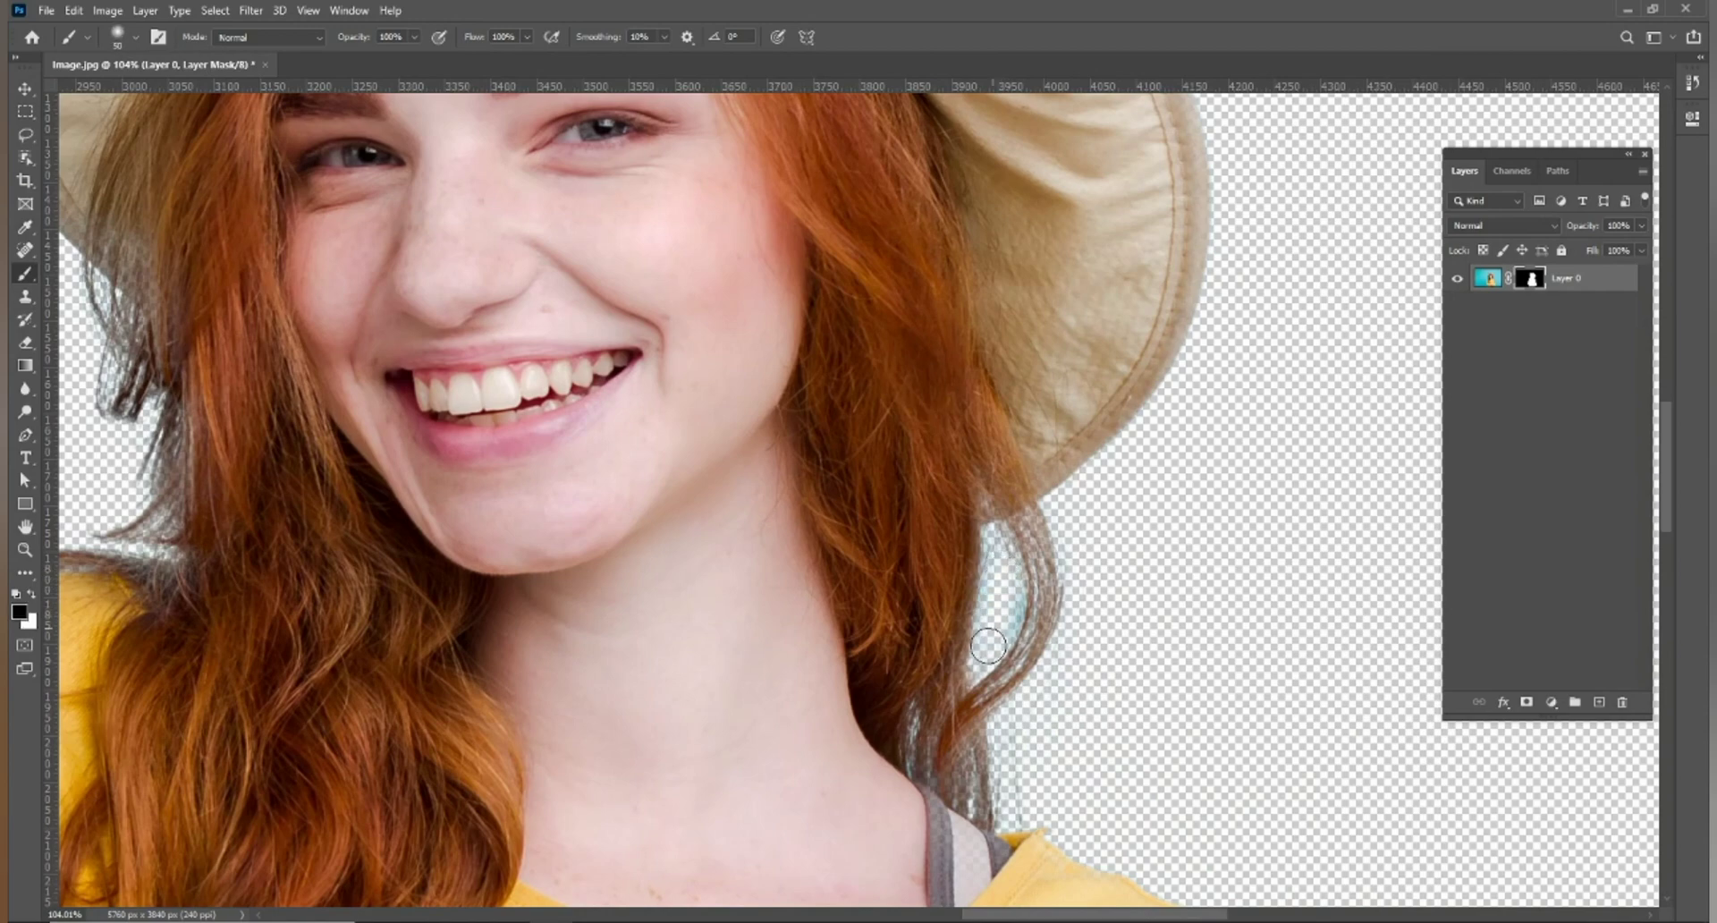
{"action": "scroll", "coordinate": [984, 608], "scroll_direction": "down", "scroll_amount": 5}
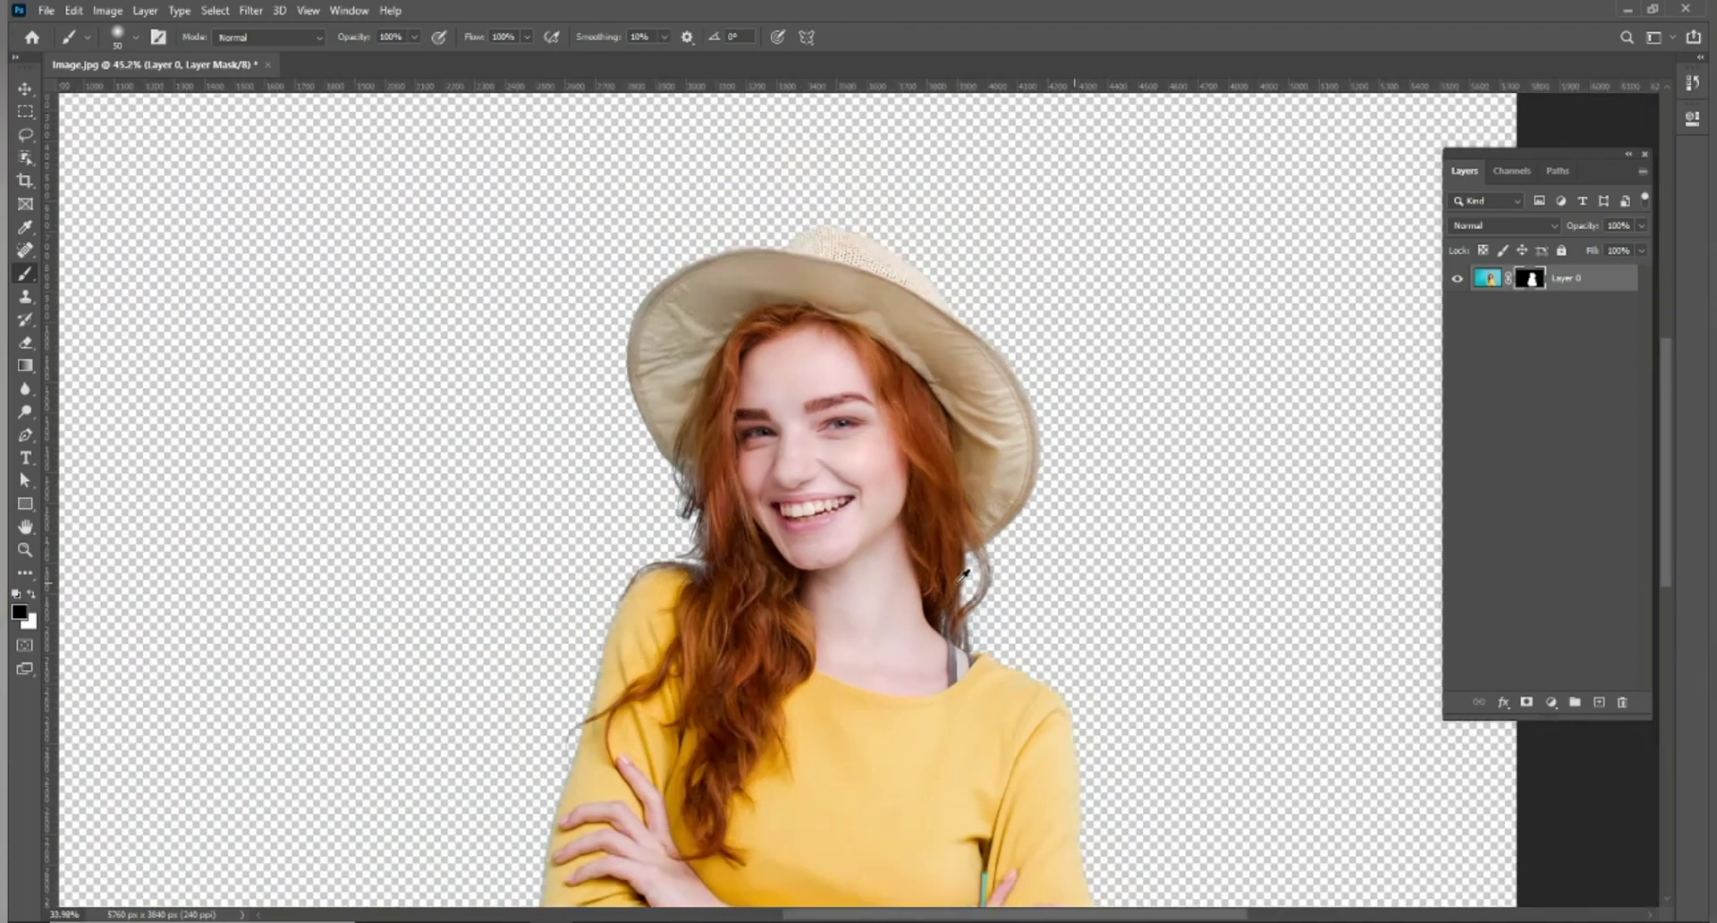
Zoom in and start a Pen path down the edge of the cyan strip by the arm.
{"action": "scroll", "coordinate": [966, 581], "scroll_direction": "down", "scroll_amount": 2}
{"action": "scroll", "coordinate": [971, 599], "scroll_direction": "down", "scroll_amount": 3}
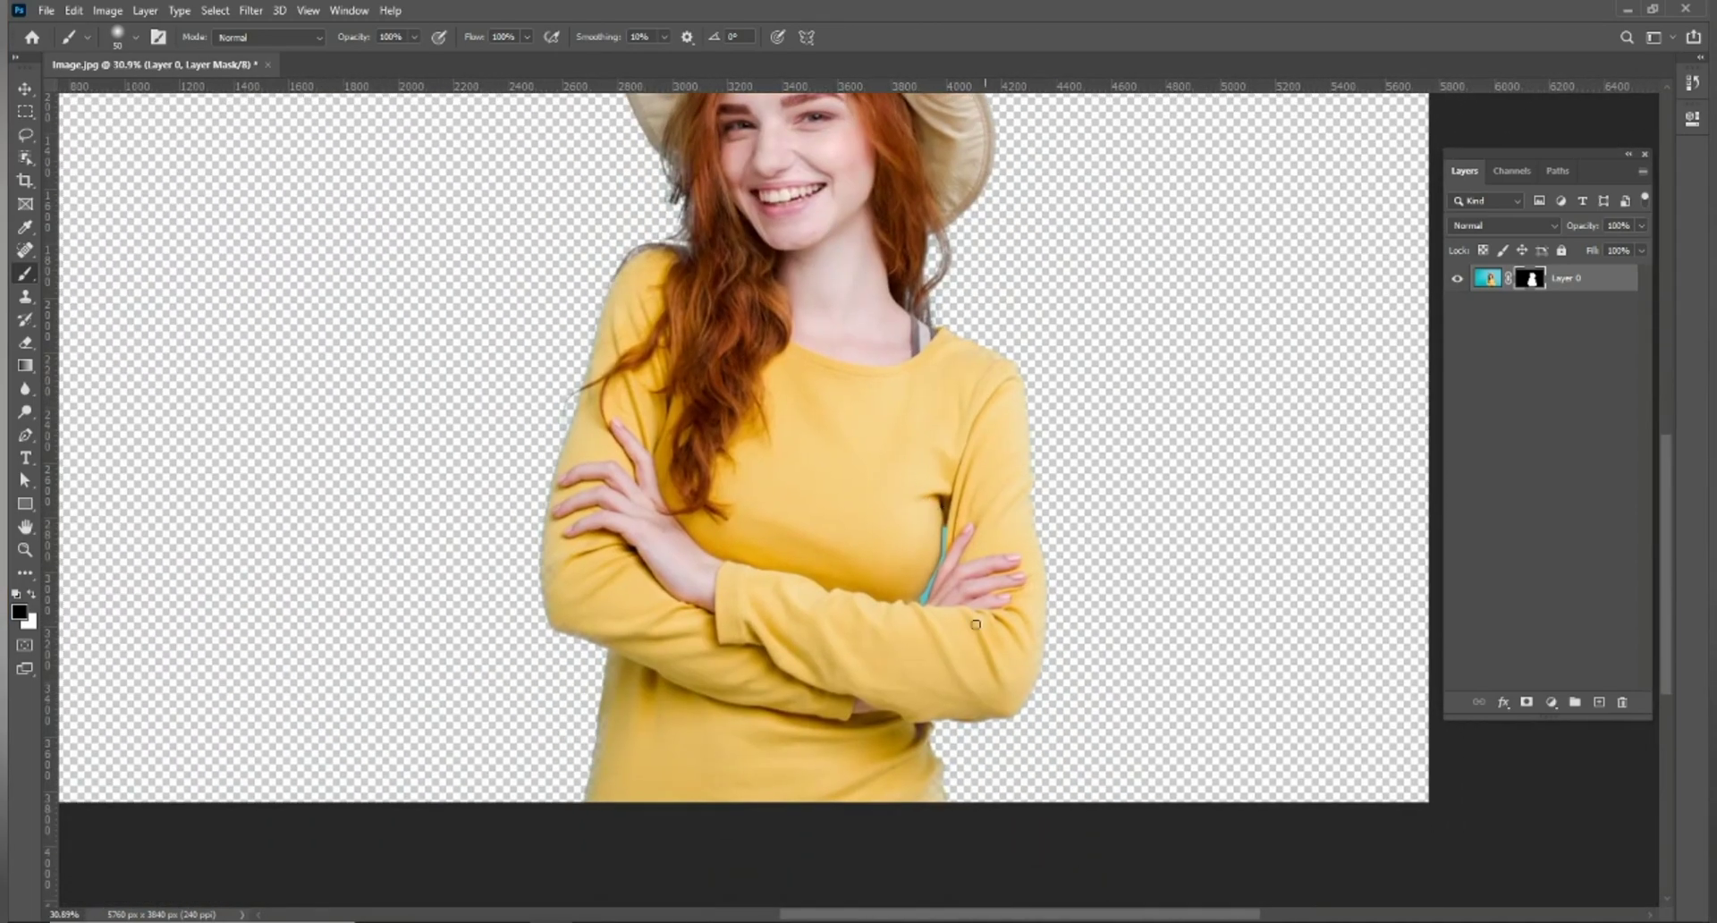
{"action": "scroll", "coordinate": [964, 621], "scroll_direction": "up", "scroll_amount": 2}
{"action": "scroll", "coordinate": [954, 590], "scroll_direction": "up", "scroll_amount": 3}
{"action": "scroll", "coordinate": [941, 545], "scroll_direction": "up", "scroll_amount": 3}
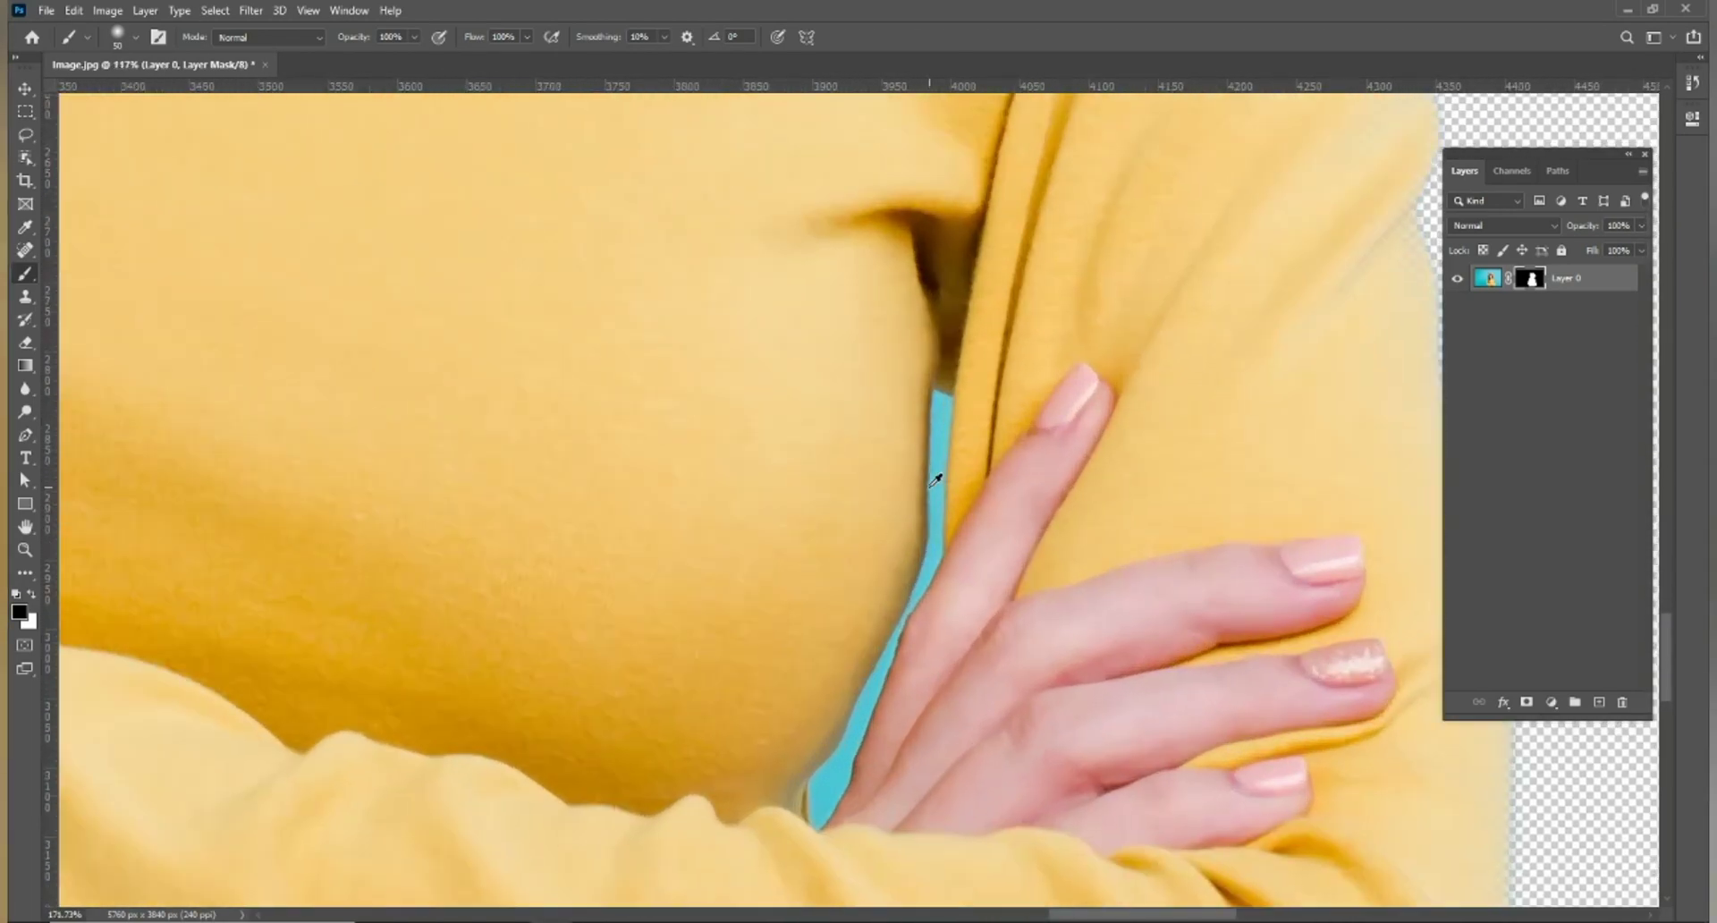
{"action": "scroll", "coordinate": [929, 501], "scroll_direction": "up", "scroll_amount": 2}
{"action": "key", "text": "p"}
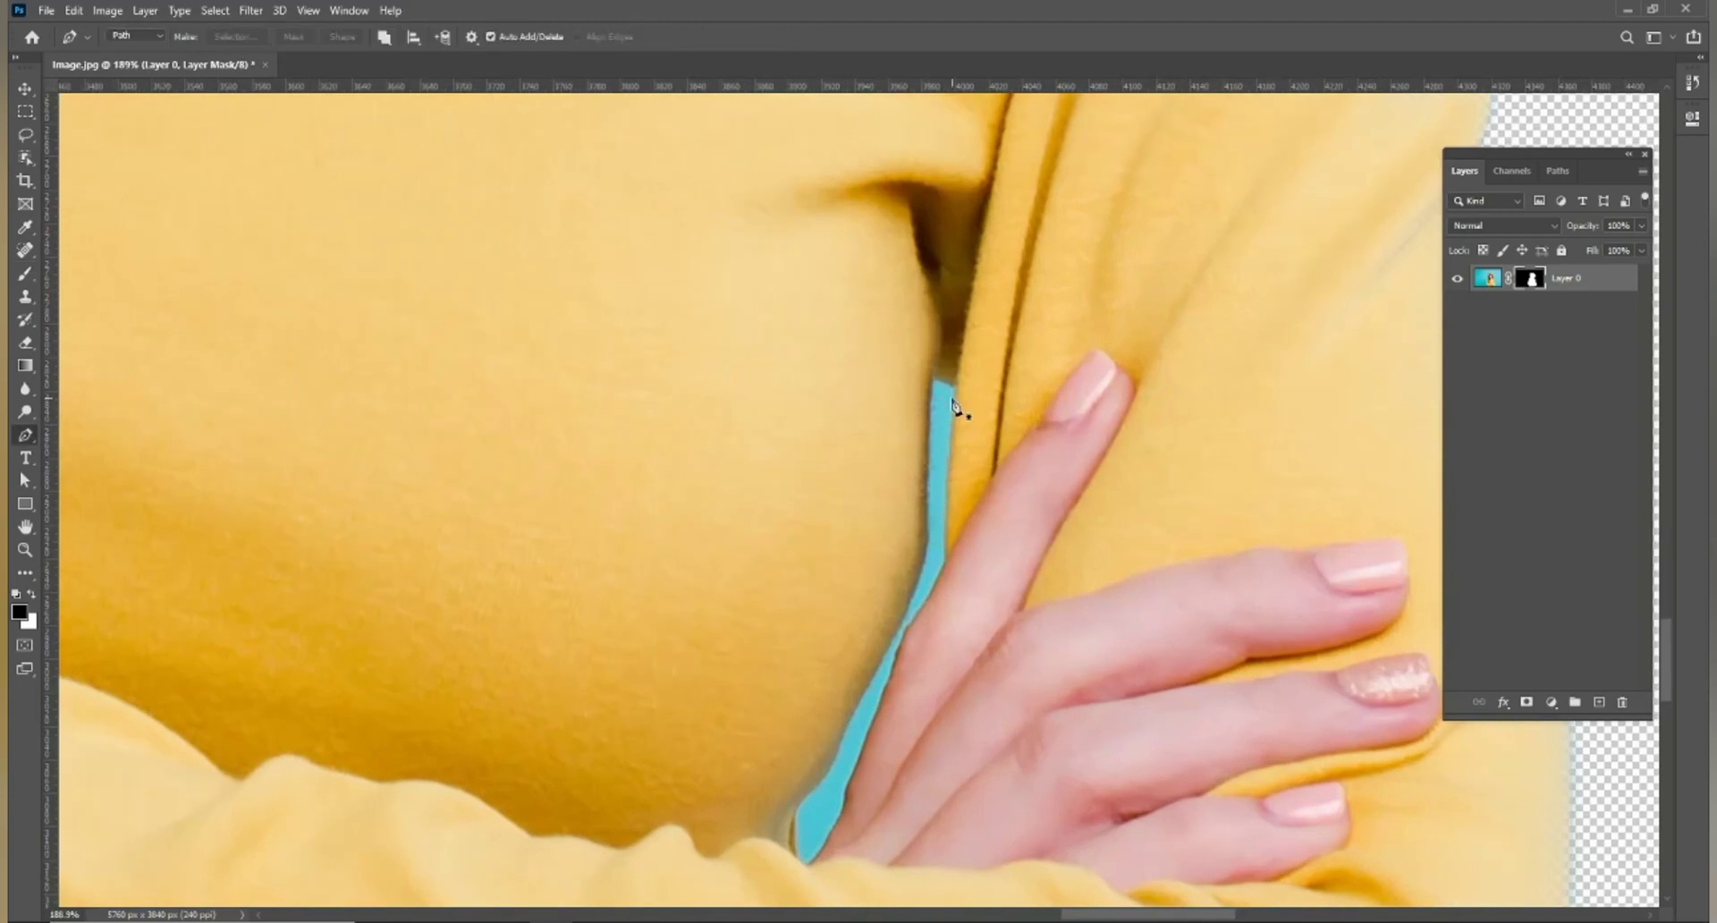
{"action": "left_click", "coordinate": [936, 379]}
{"action": "left_click", "coordinate": [882, 663]}
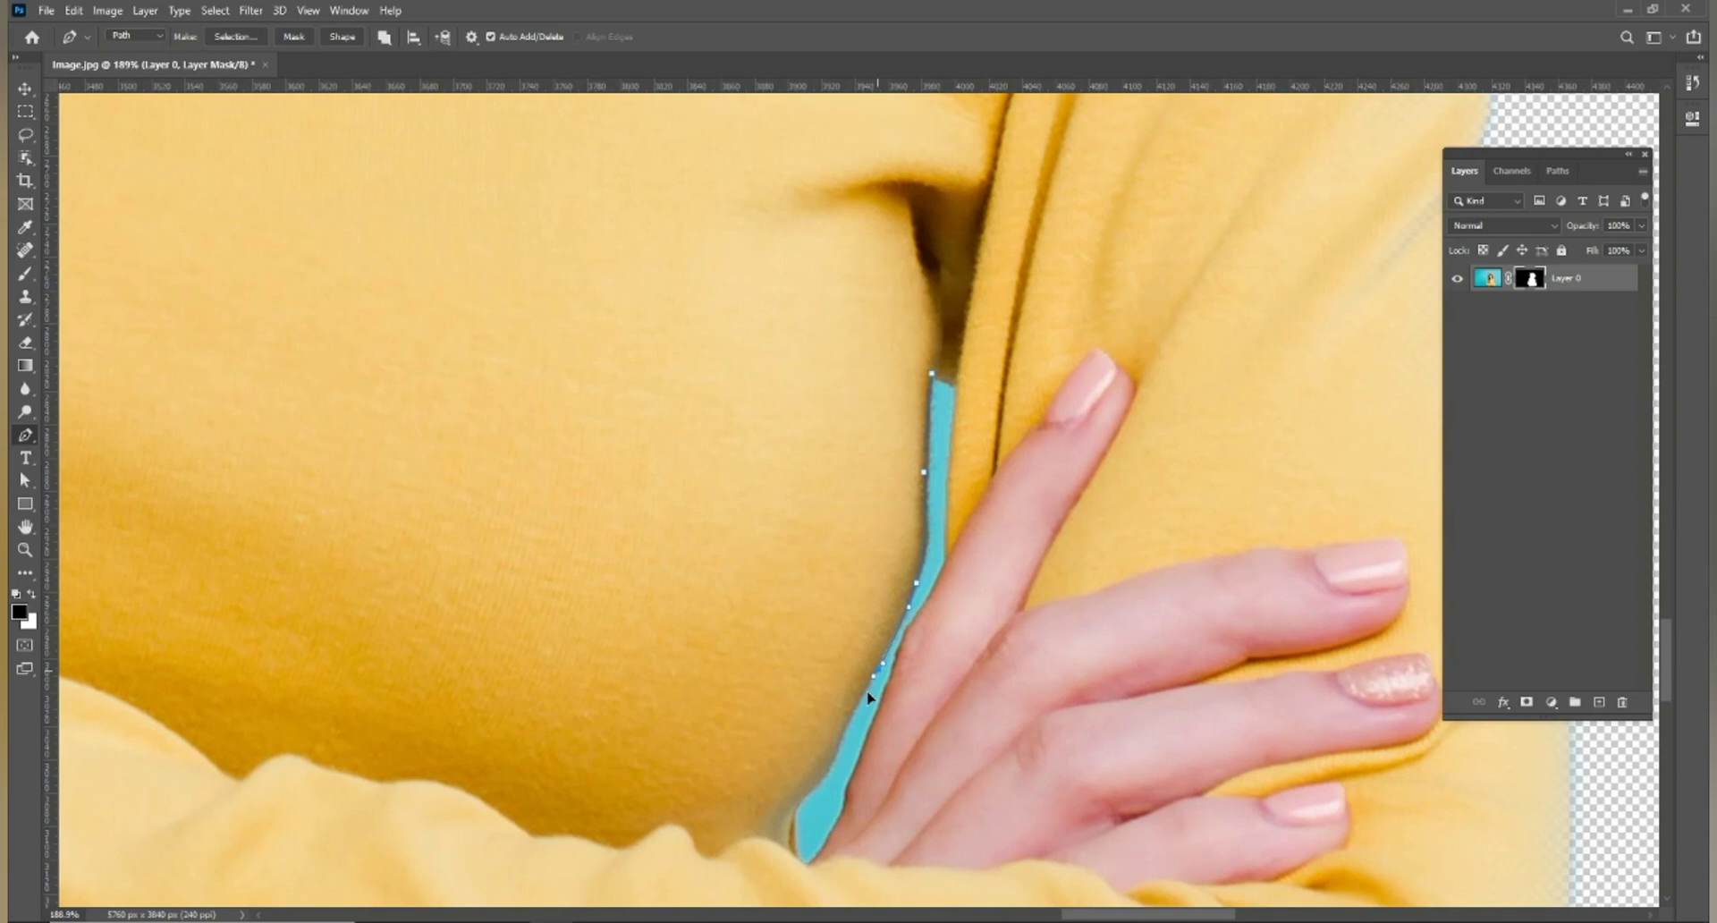
{"action": "left_click", "coordinate": [842, 750]}
Close the path around the cyan strip, convert it to a selection and mask it out.
{"action": "mouse_move", "coordinate": [828, 701]}
{"action": "left_mouse_down"}
{"action": "mouse_move", "coordinate": [900, 444]}
{"action": "mouse_move", "coordinate": [957, 375]}
{"action": "left_mouse_up"}
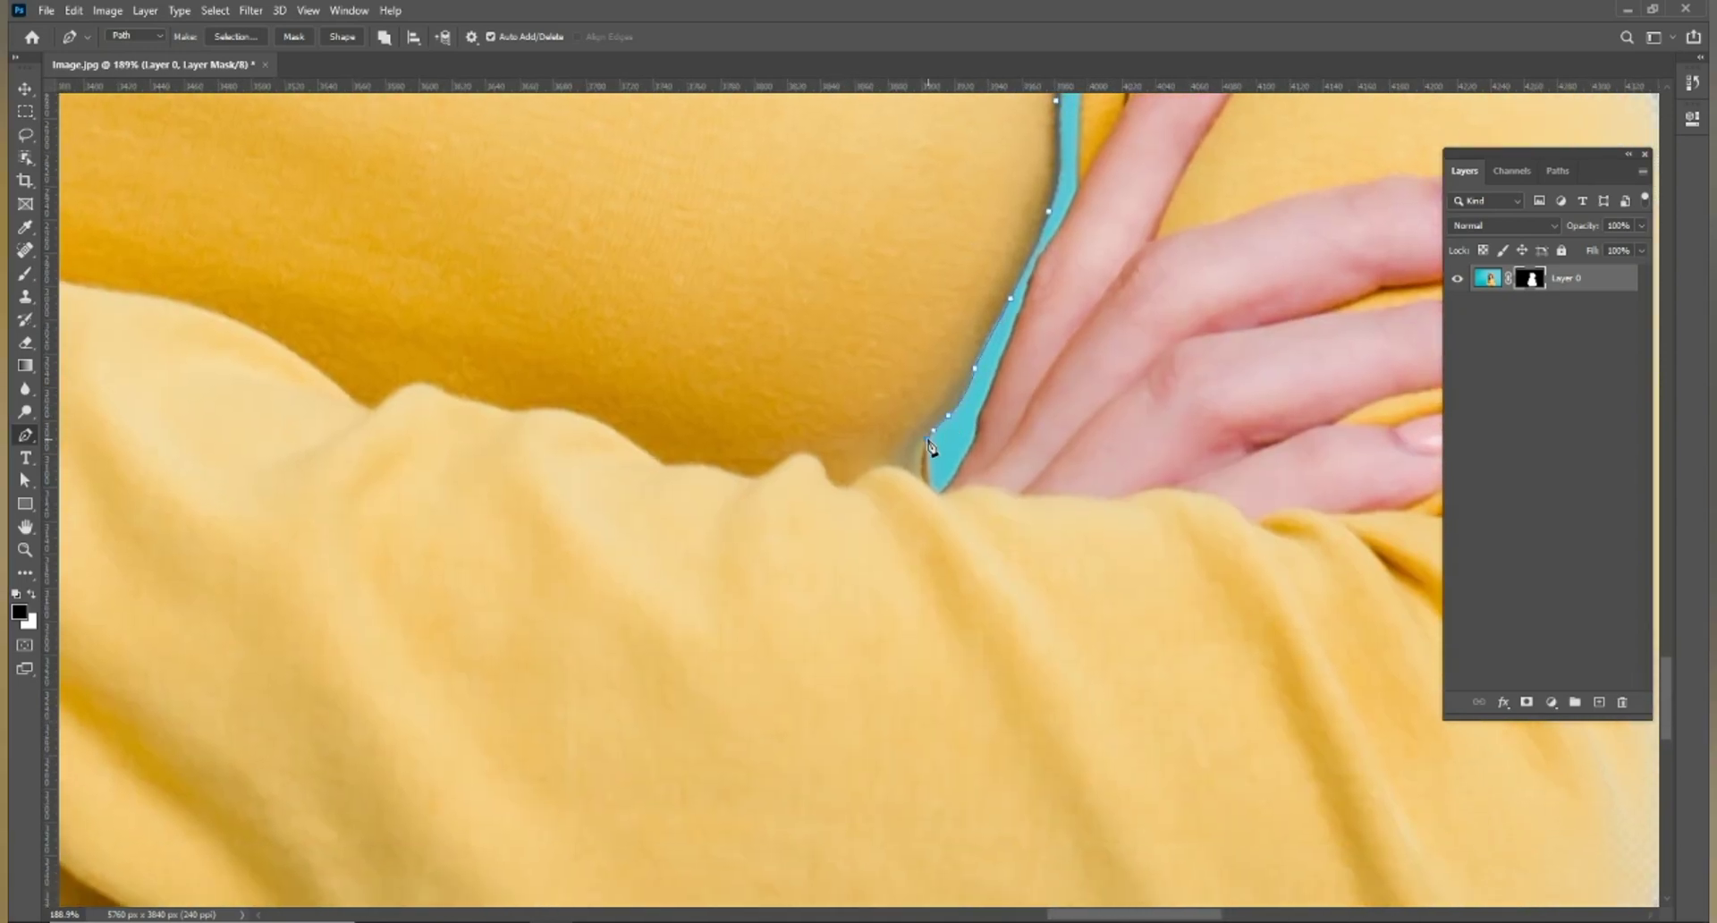
{"action": "left_click", "coordinate": [937, 488]}
{"action": "left_click", "coordinate": [971, 461]}
{"action": "left_click", "coordinate": [976, 433]}
{"action": "left_click_drag", "start_coordinate": [1059, 211], "coordinate": [1024, 462]}
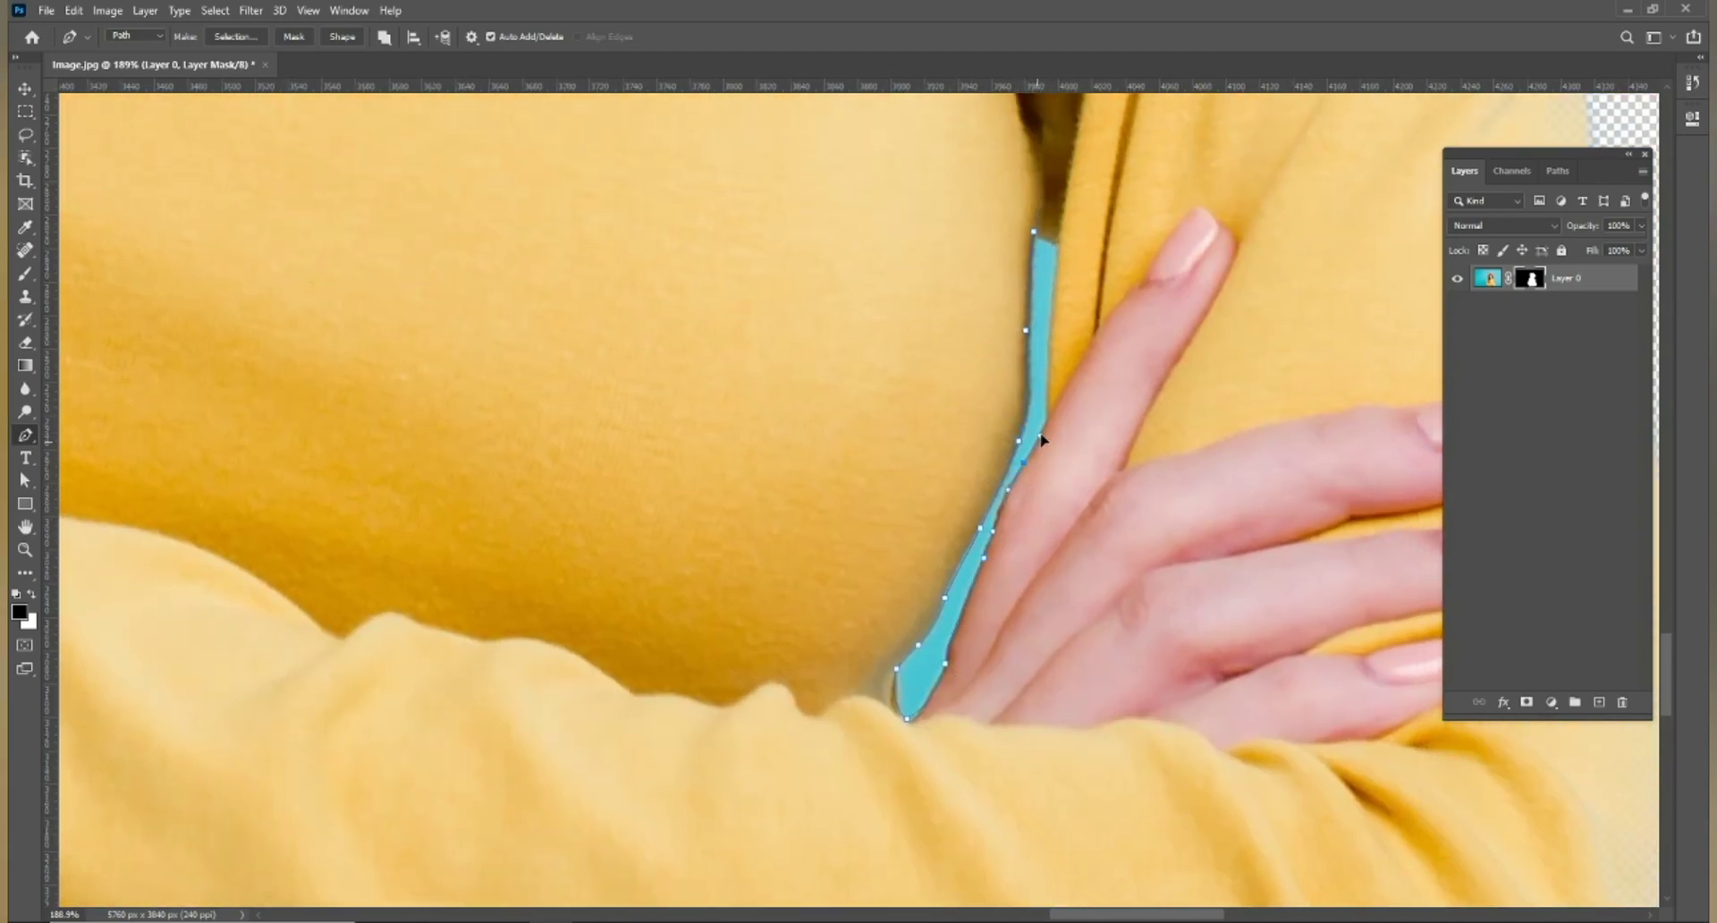
{"action": "left_click", "coordinate": [1041, 431]}
{"action": "left_click", "coordinate": [1052, 298]}
{"action": "left_click", "coordinate": [1057, 248]}
{"action": "key", "text": "ctrl+Return"}
{"action": "left_click", "coordinate": [1487, 278]}
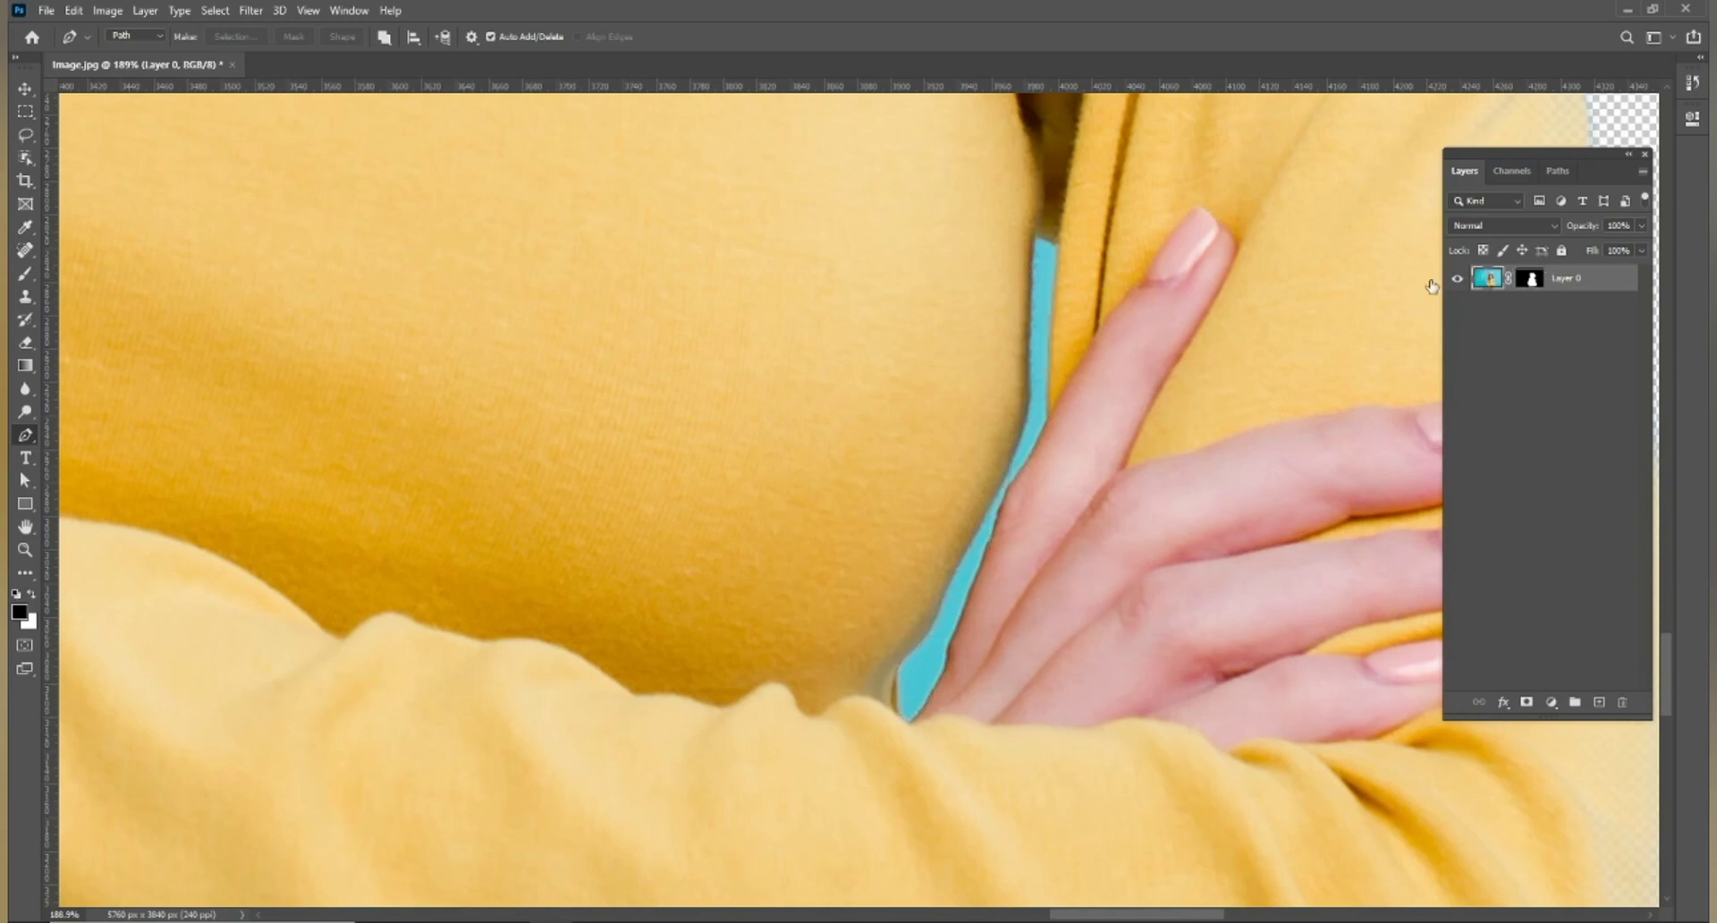
{"action": "scroll", "coordinate": [996, 325], "scroll_direction": "down", "scroll_amount": 3}
Duplicate Layer 0 and move the copy below the original.
{"action": "scroll", "coordinate": [984, 331], "scroll_direction": "down", "scroll_amount": 1}
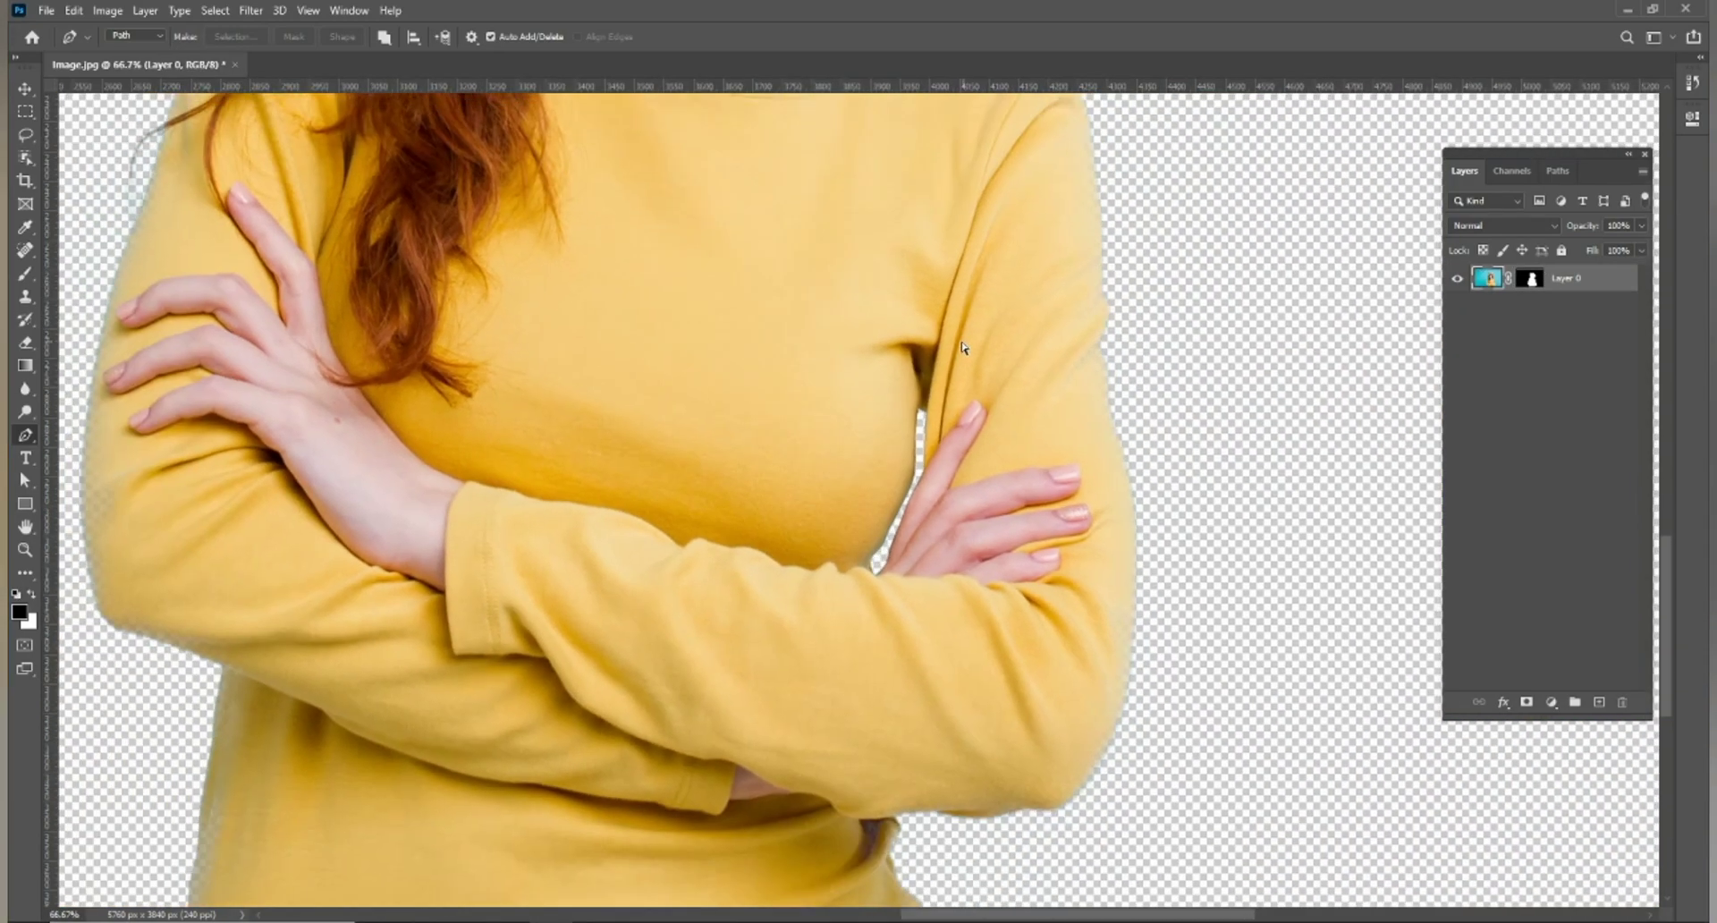
{"action": "scroll", "coordinate": [959, 347], "scroll_direction": "down", "scroll_amount": 1}
{"action": "scroll", "coordinate": [960, 346], "scroll_direction": "down", "scroll_amount": 1}
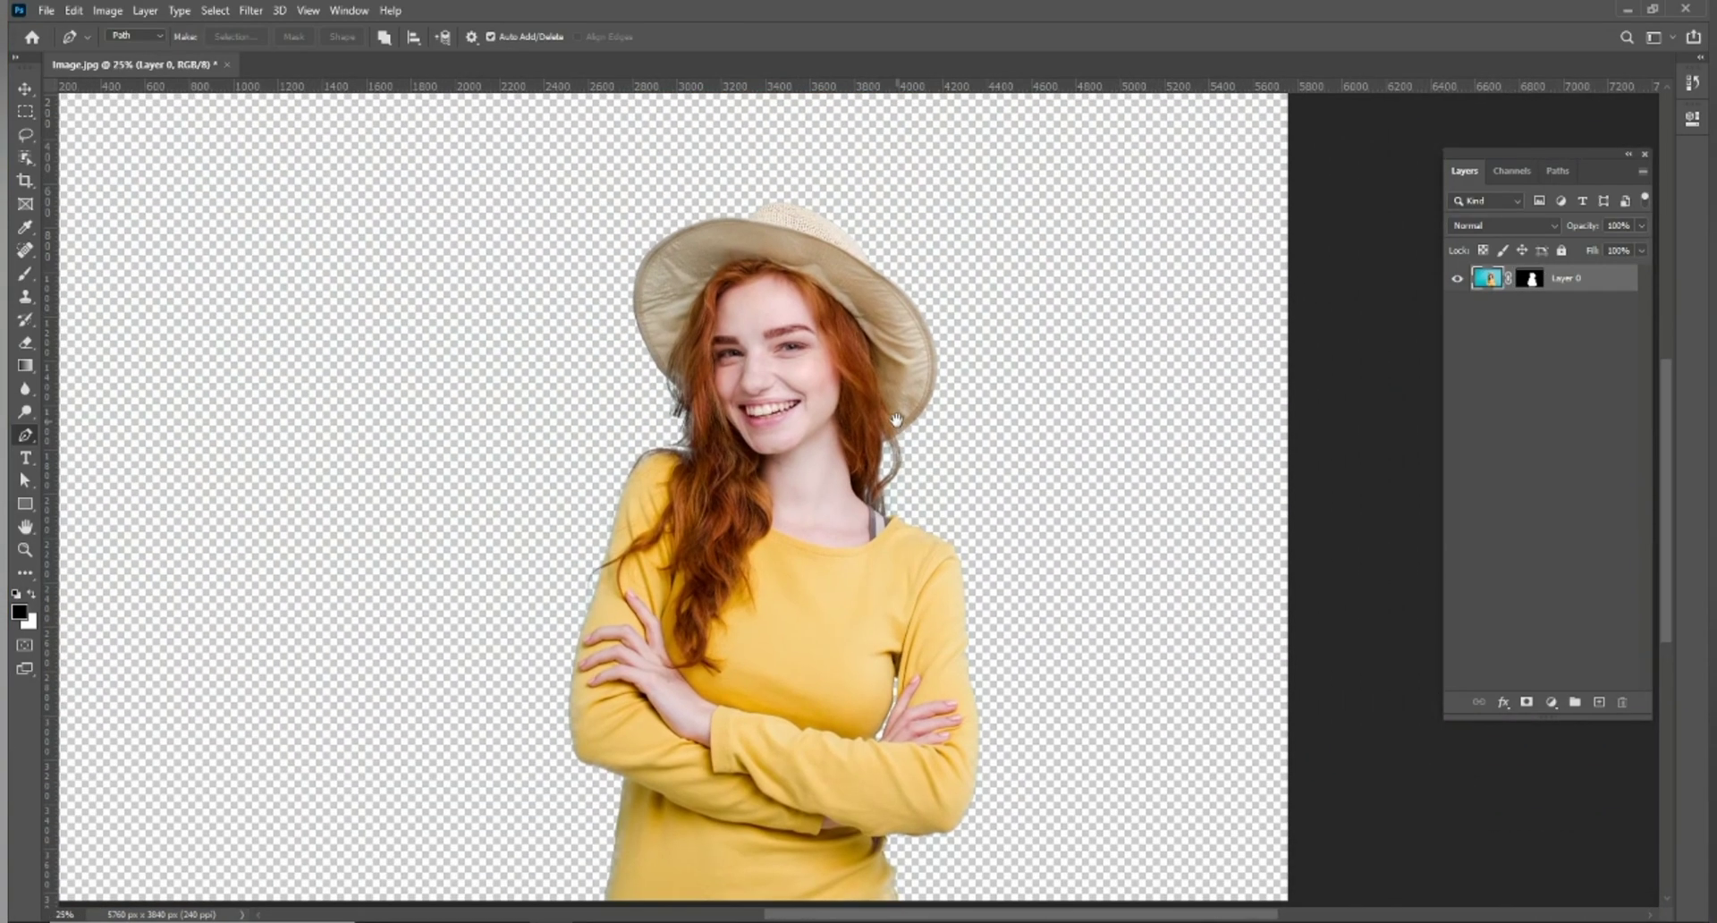
{"action": "key", "text": "ctrl+j"}
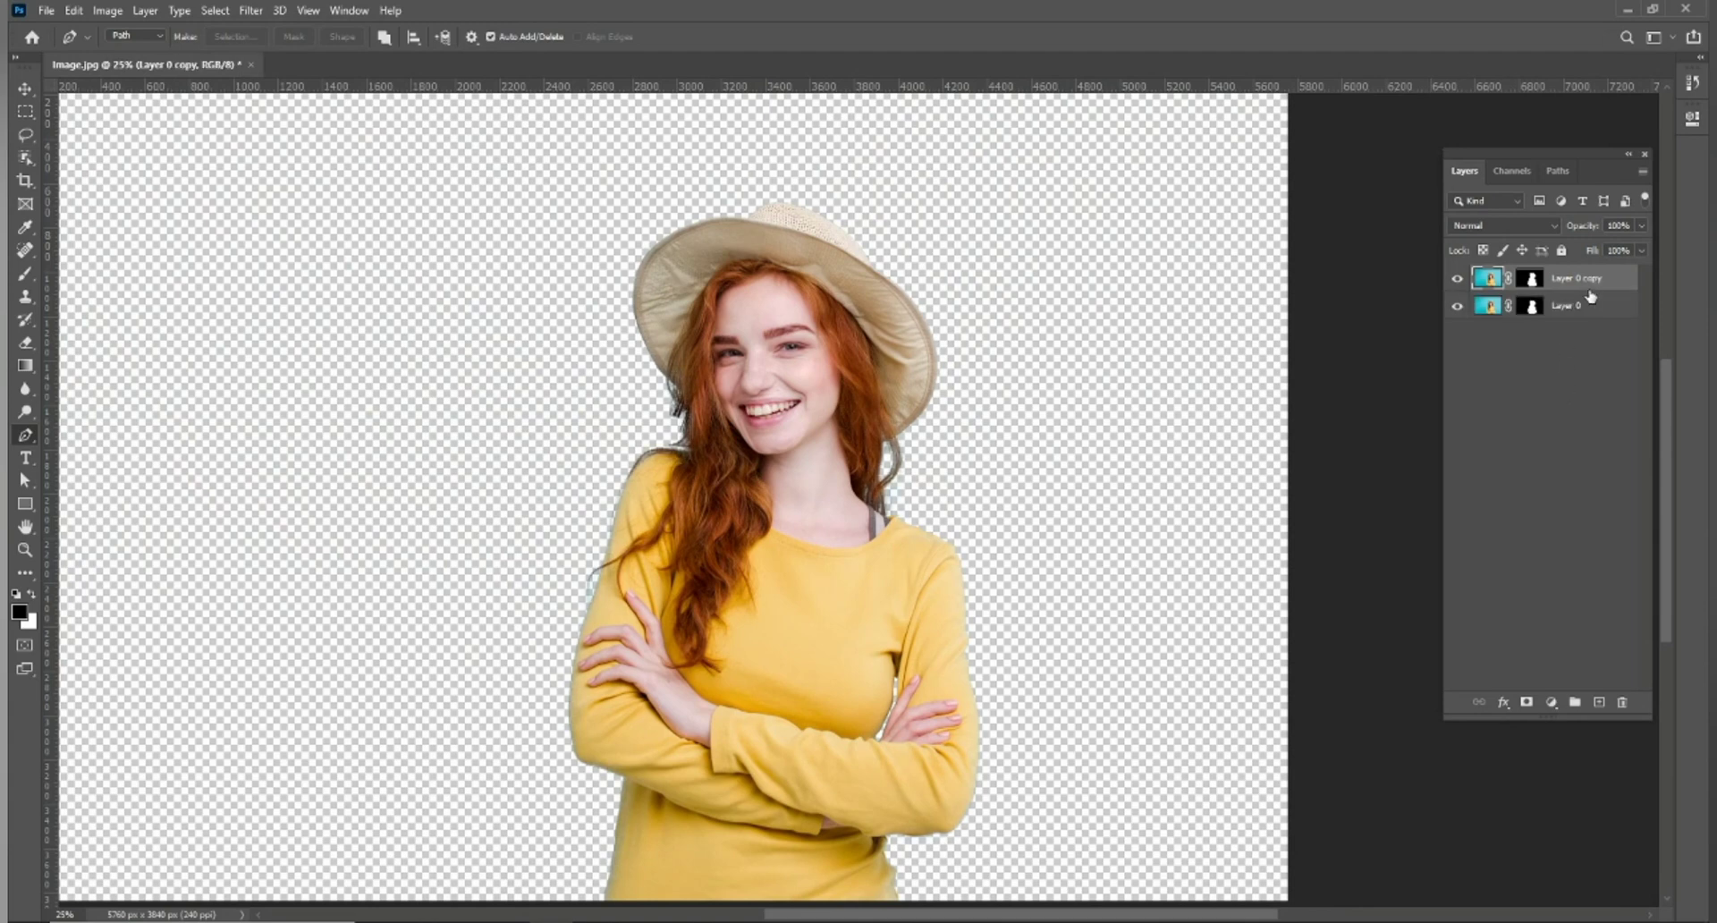
{"action": "left_click_drag", "start_coordinate": [1573, 278], "coordinate": [1573, 318]}
Add a new white-filled Layer 1 and view the whole woman on white.
{"action": "left_click", "coordinate": [1598, 702]}
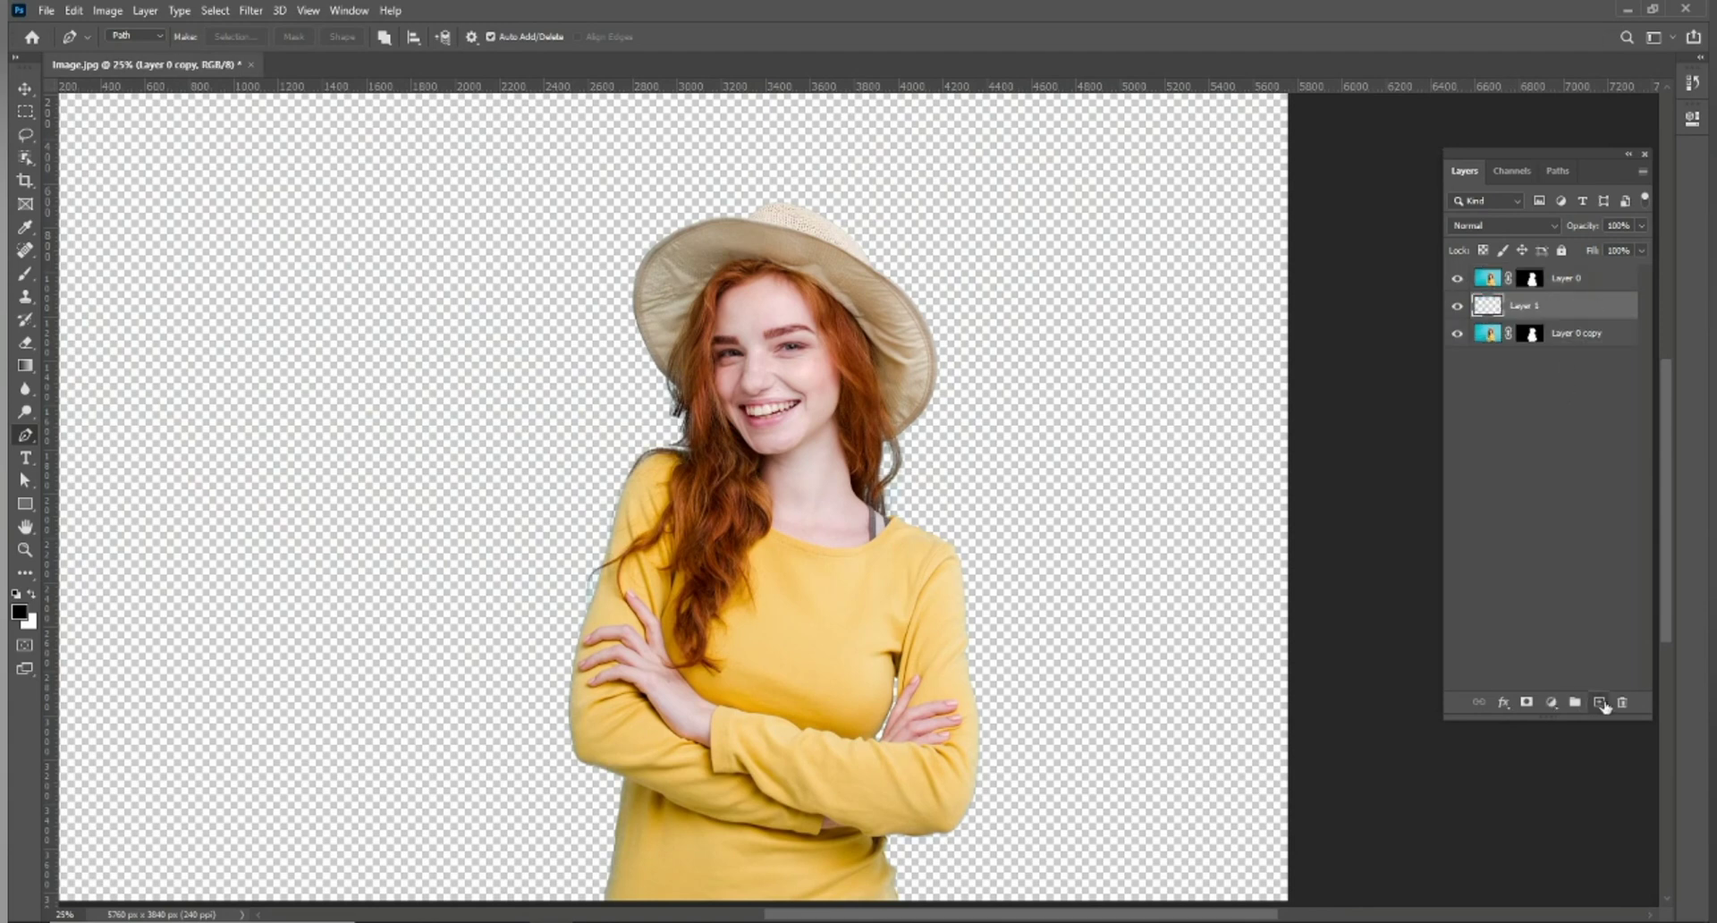
{"action": "key", "text": "ctrl+BackSpace"}
{"action": "scroll", "coordinate": [641, 298], "scroll_direction": "down", "scroll_amount": 1}
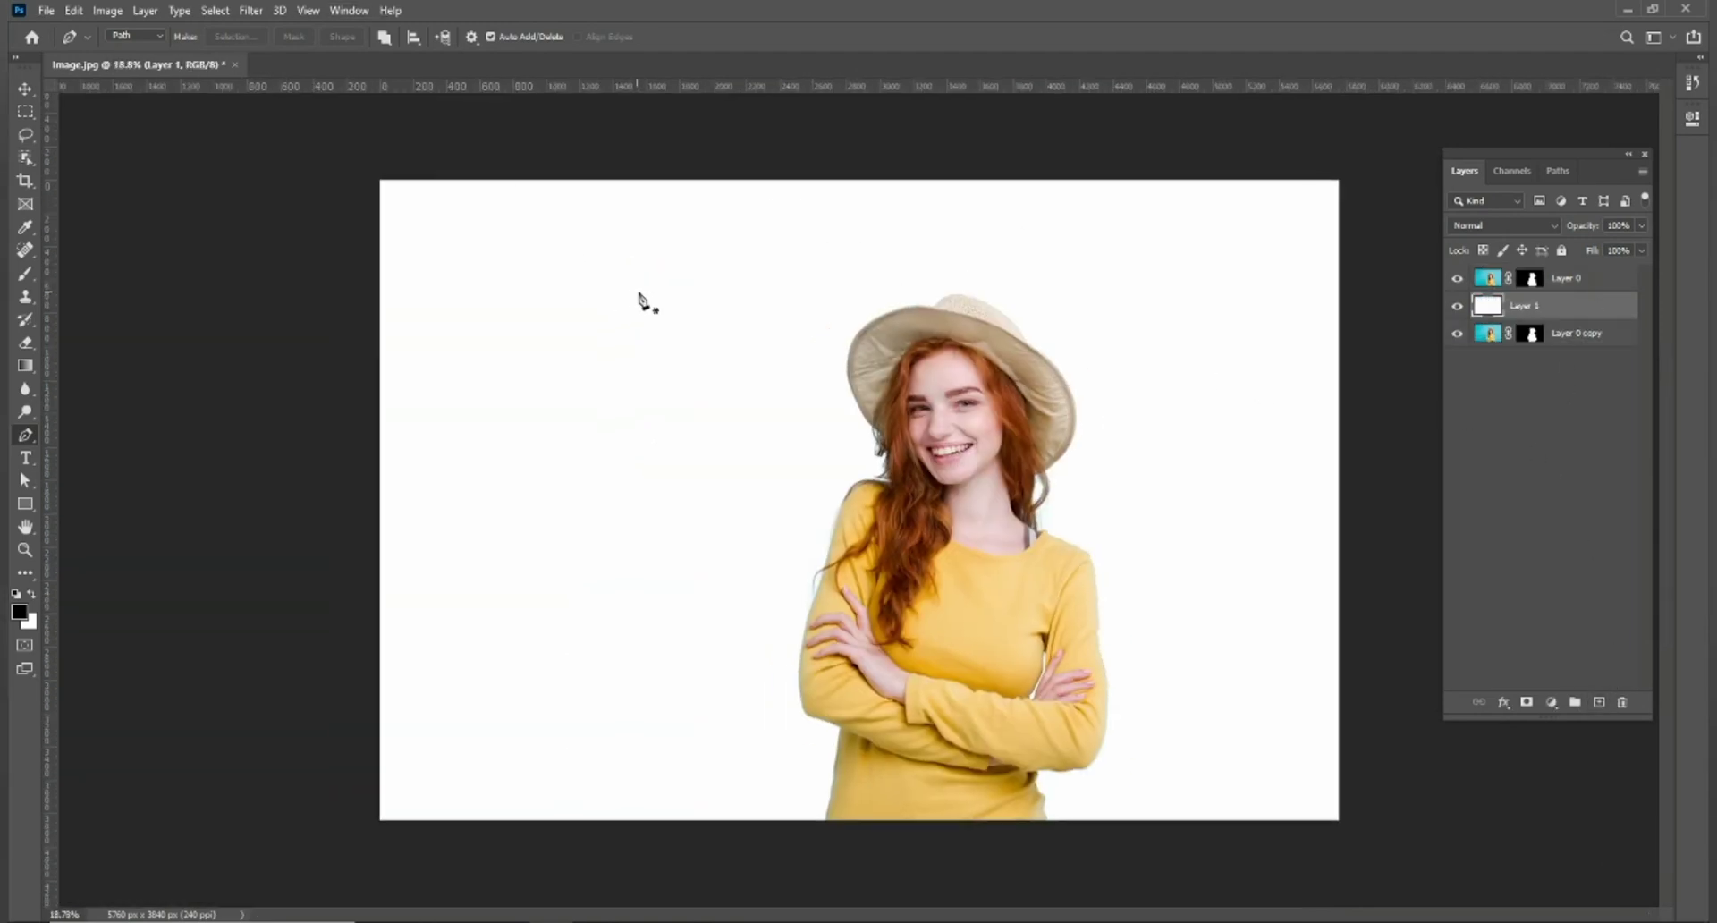
{"action": "scroll", "coordinate": [804, 315], "scroll_direction": "up", "scroll_amount": 1}
{"action": "scroll", "coordinate": [1024, 357], "scroll_direction": "up", "scroll_amount": 1}
{"action": "mouse_move", "coordinate": [1070, 371]}
{"action": "left_mouse_down"}
{"action": "mouse_move", "coordinate": [893, 214]}
{"action": "mouse_move", "coordinate": [887, 255]}
{"action": "left_mouse_up"}
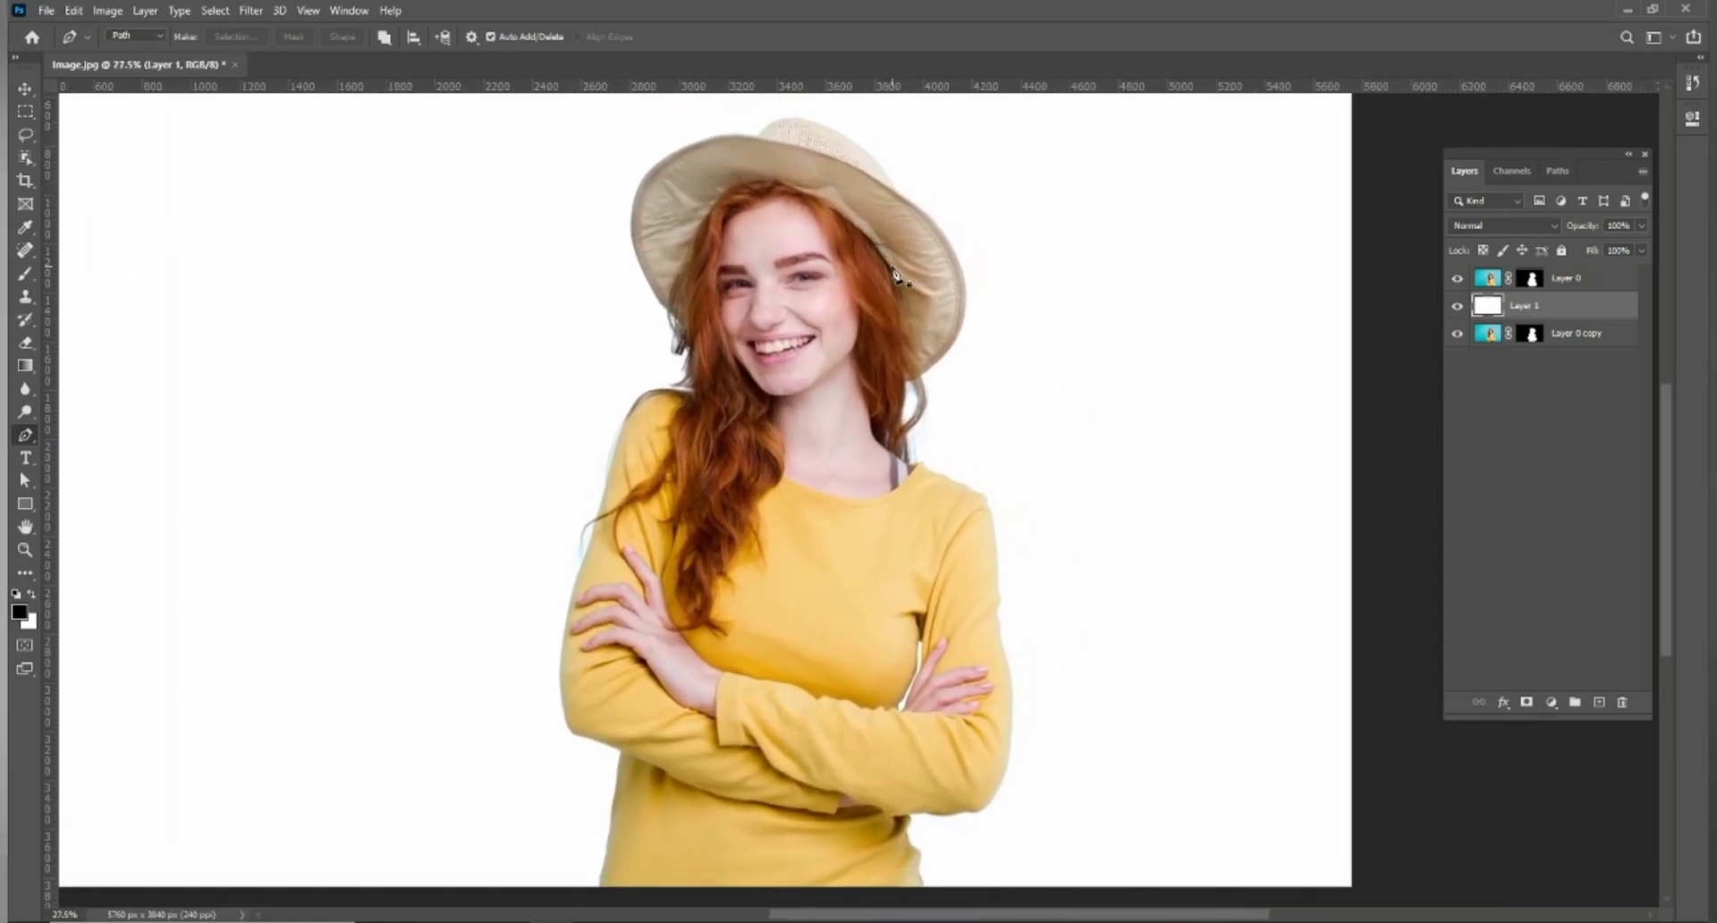